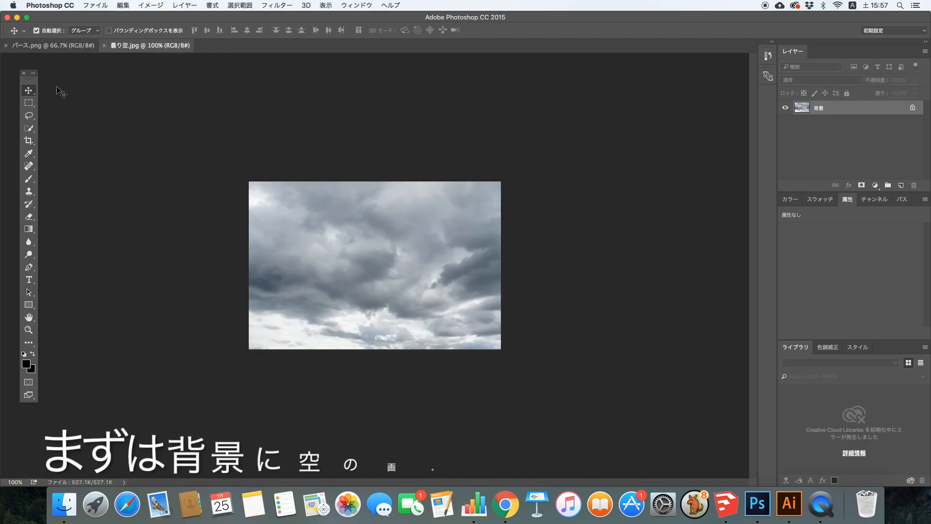
Unlock the cloudy sky photo, bring it into パース.png, and place its layer beneath the house layer
{"action": "left_click", "coordinate": [912, 108]}
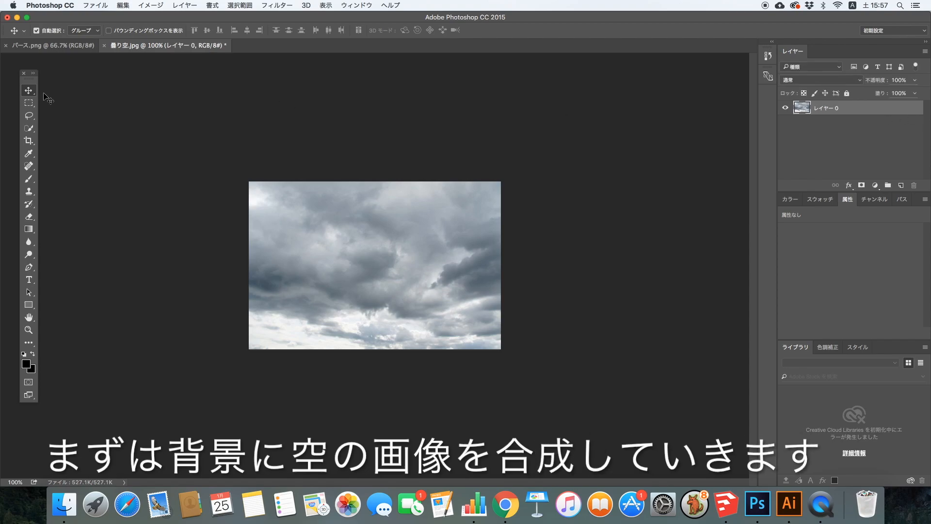
{"action": "left_click_drag", "start_coordinate": [287, 195], "coordinate": [221, 143]}
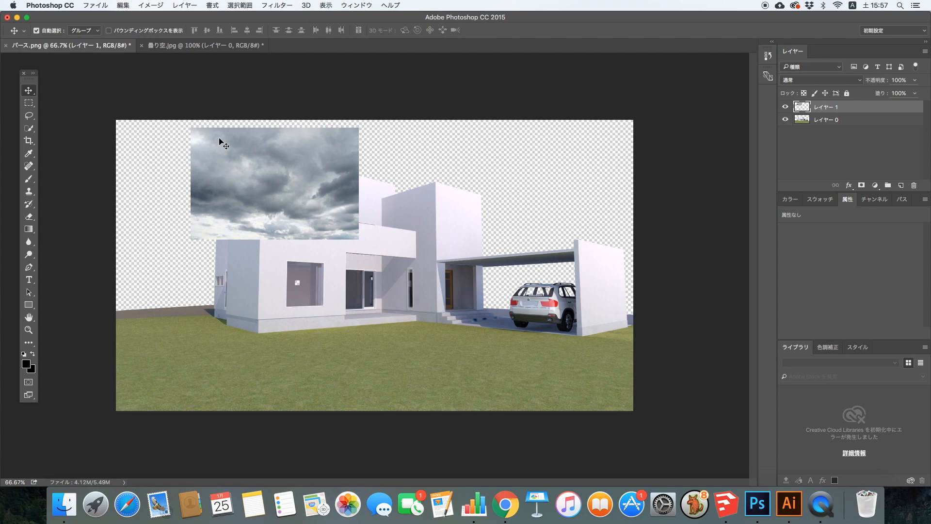
{"action": "left_click_drag", "start_coordinate": [821, 109], "coordinate": [821, 125]}
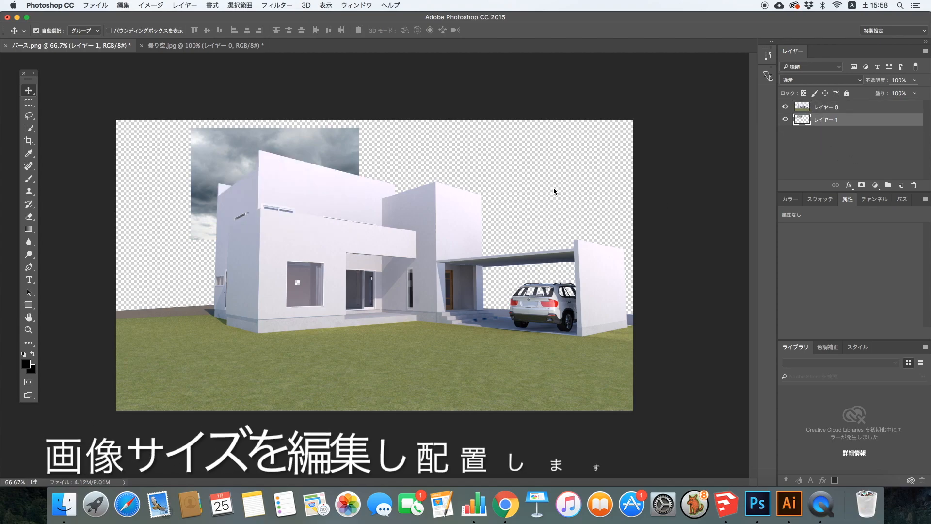
Stretch the sky layer to the full canvas width and down behind the house, at 307.69% width and 150% height
{"action": "key", "text": "super+t"}
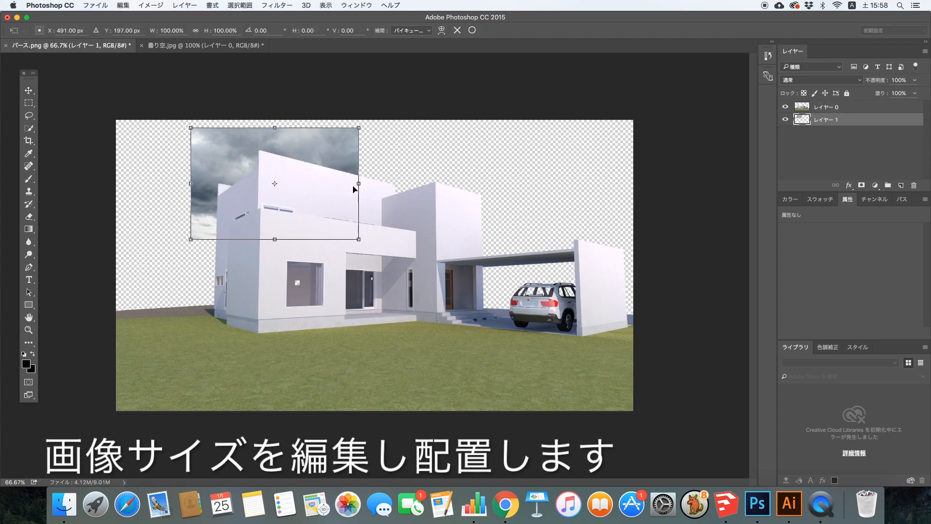
{"action": "left_click_drag", "start_coordinate": [357, 184], "coordinate": [628, 184]}
{"action": "left_click_drag", "start_coordinate": [412, 125], "coordinate": [412, 120]}
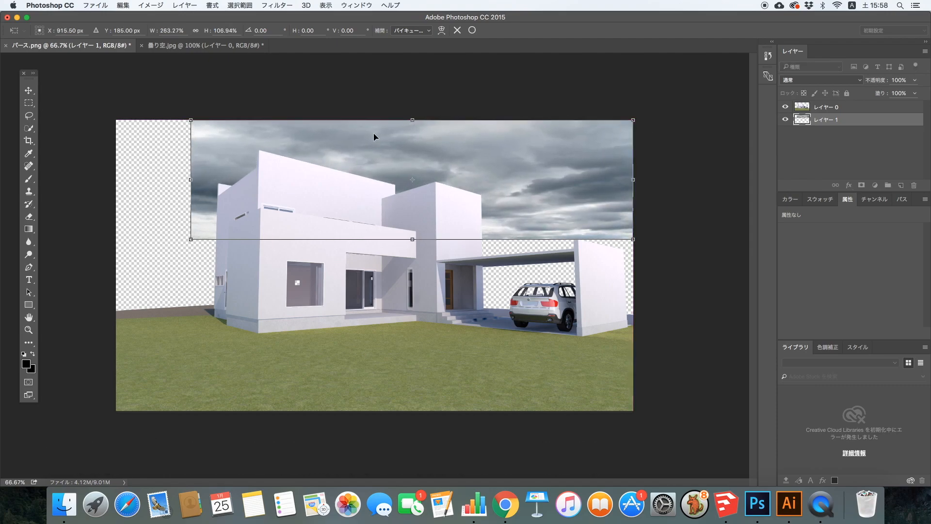
{"action": "left_click_drag", "start_coordinate": [187, 183], "coordinate": [115, 183]}
{"action": "left_click_drag", "start_coordinate": [383, 239], "coordinate": [377, 287]}
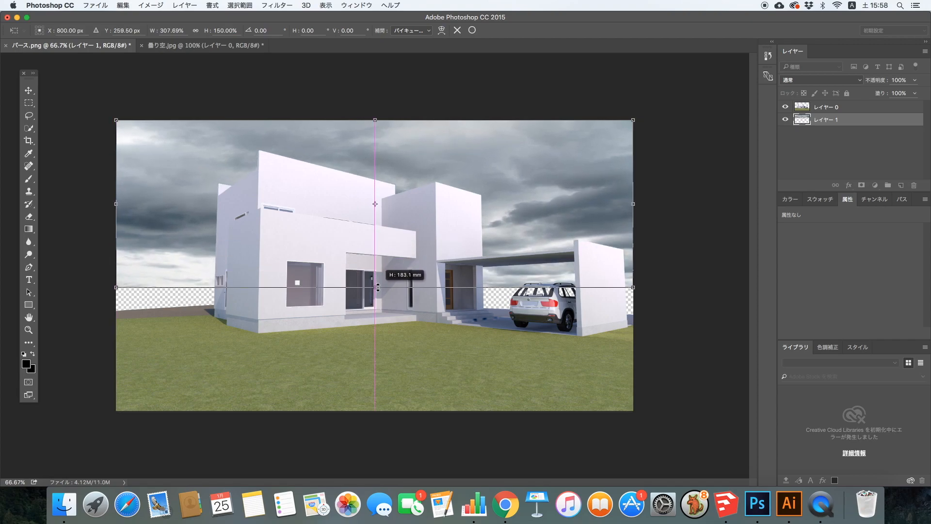
{"action": "key", "text": "Return"}
Add a Curves (トーンカーブ) adjustment clipped to the sky layer and bend its curve into a slight S shape for contrast
{"action": "left_click", "coordinate": [875, 184]}
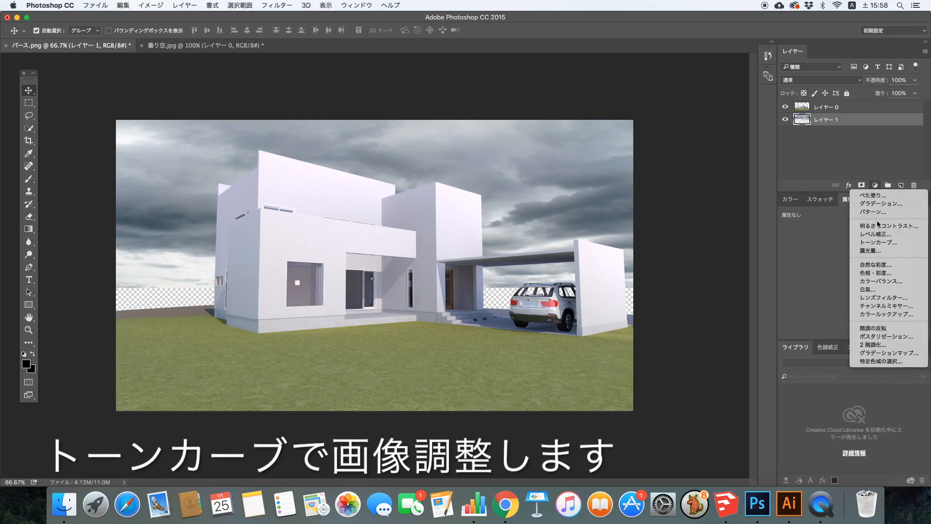
{"action": "left_click", "coordinate": [876, 242]}
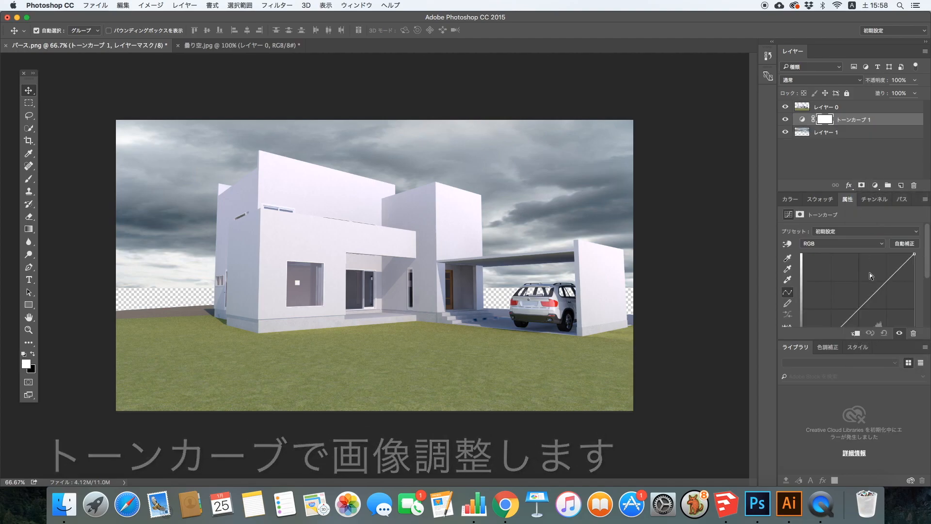
{"action": "left_click_drag", "start_coordinate": [882, 285], "coordinate": [875, 284]}
{"action": "left_click_drag", "start_coordinate": [835, 328], "coordinate": [840, 333]}
{"action": "left_click", "coordinate": [841, 162]}
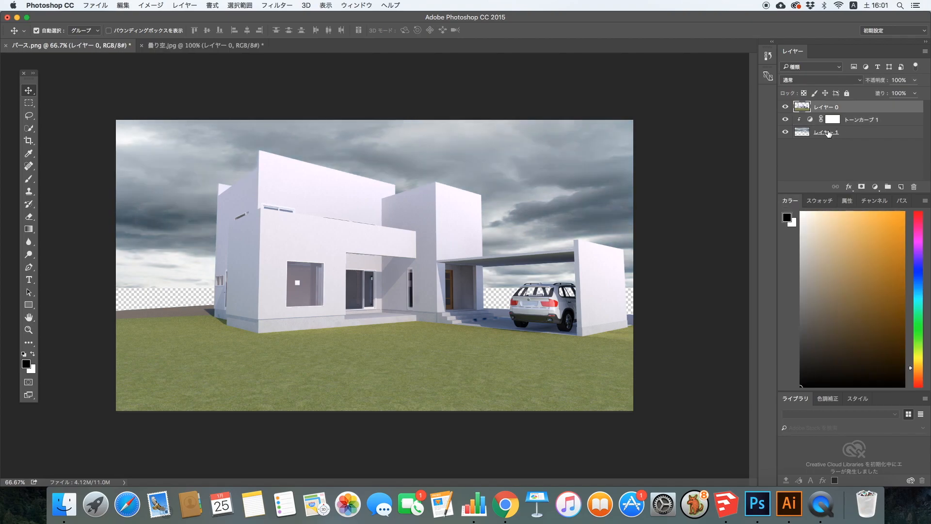
Add a layer mask to the sky layer and fade its lower edge along the horizon with a soft black 175 px brush
{"action": "left_click", "coordinate": [828, 134]}
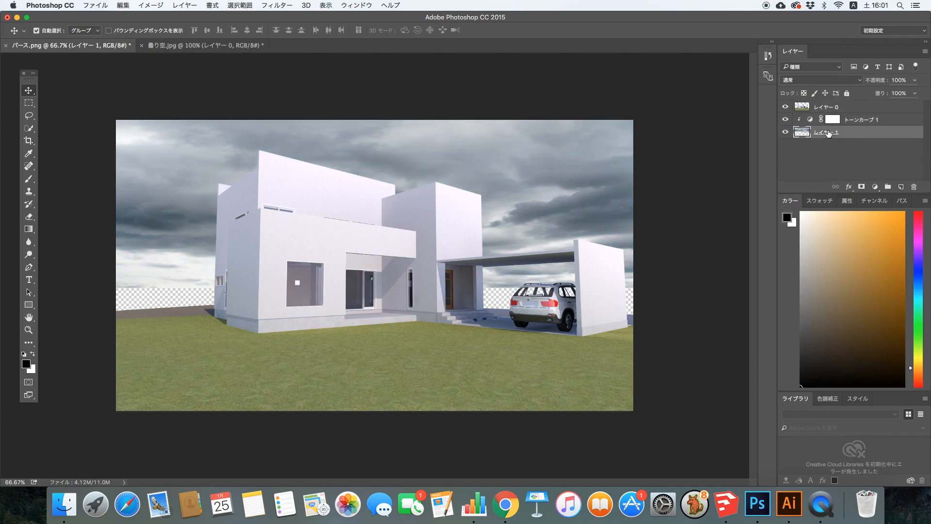
{"action": "left_click", "coordinate": [859, 187]}
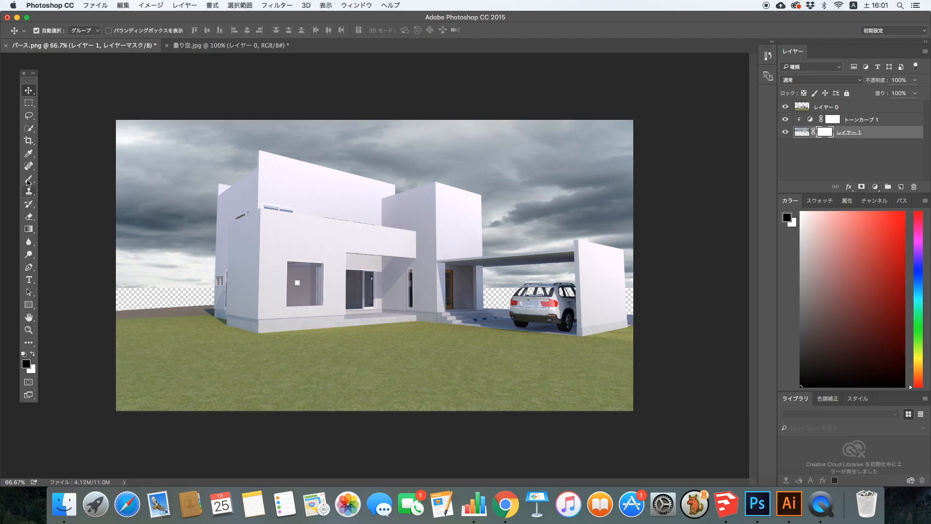
{"action": "left_click", "coordinate": [28, 180]}
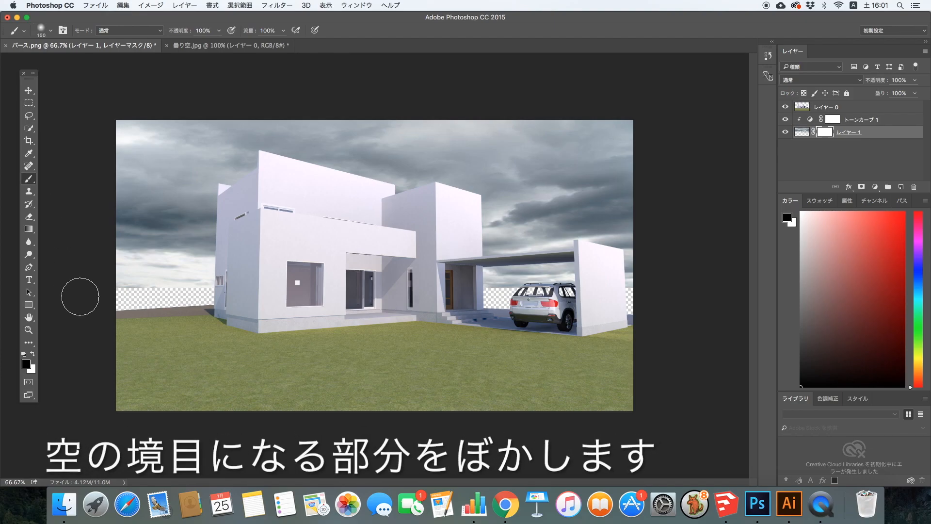
{"action": "key", "text": "bracketright"}
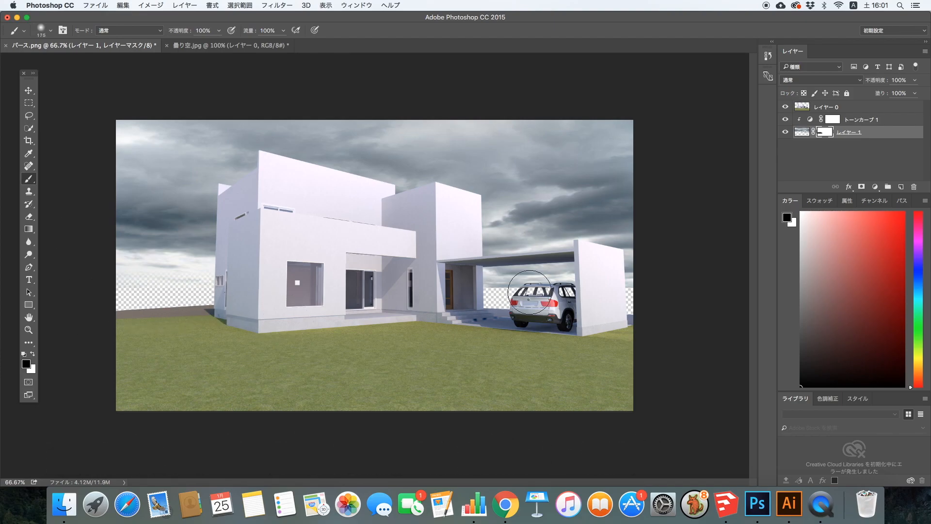
{"action": "left_click_drag", "start_coordinate": [654, 307], "coordinate": [435, 314]}
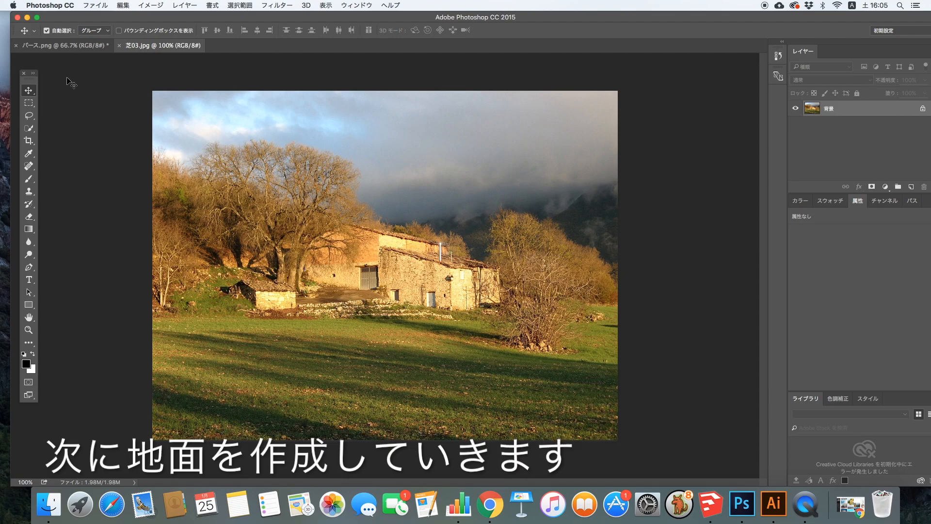
Unlock the 芝03.jpg lawn photo and bring it into パース.png as the topmost layer
{"action": "left_click", "coordinate": [922, 109]}
{"action": "left_click_drag", "start_coordinate": [361, 359], "coordinate": [87, 48]}
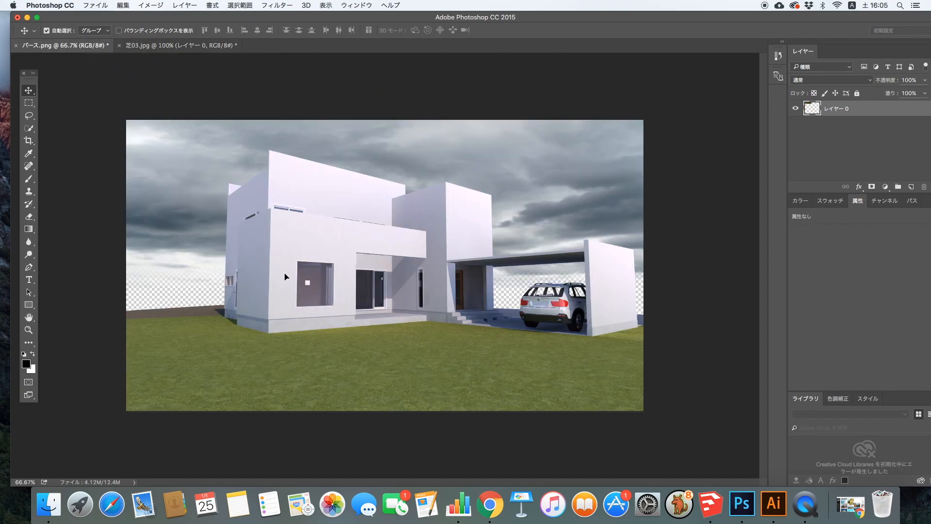
{"action": "left_click_drag", "start_coordinate": [295, 295], "coordinate": [296, 295]}
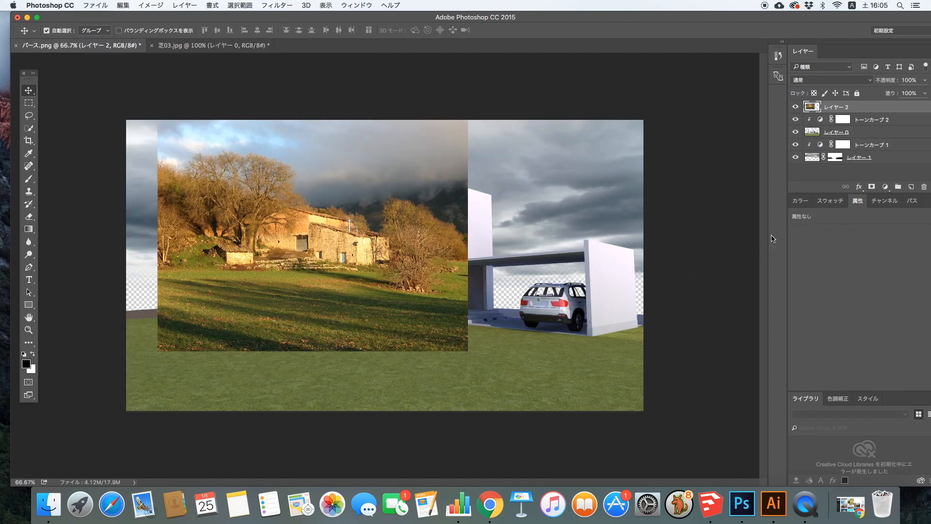
Stretch the lawn photo to cover the whole canvas, extending it beyond the canvas's right edge
{"action": "key", "text": "super+t"}
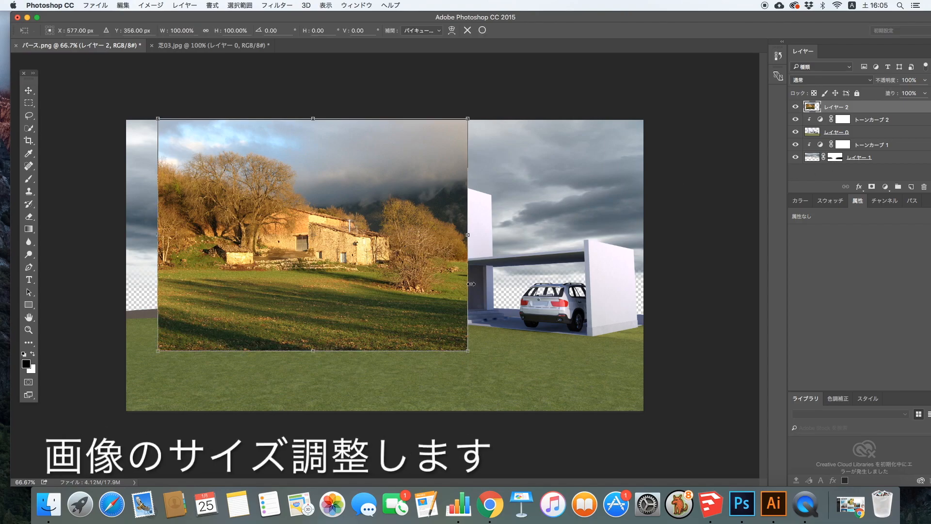
{"action": "left_click_drag", "start_coordinate": [468, 236], "coordinate": [734, 235]}
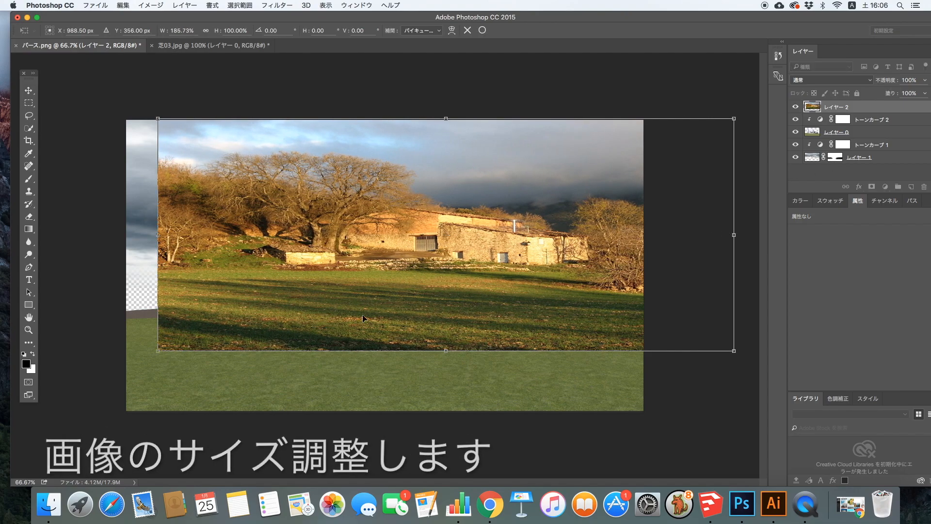
{"action": "left_click_drag", "start_coordinate": [152, 236], "coordinate": [126, 236]}
{"action": "left_click_drag", "start_coordinate": [431, 350], "coordinate": [430, 410]}
{"action": "scroll", "coordinate": [437, 318], "scroll_direction": "down", "scroll_amount": 4}
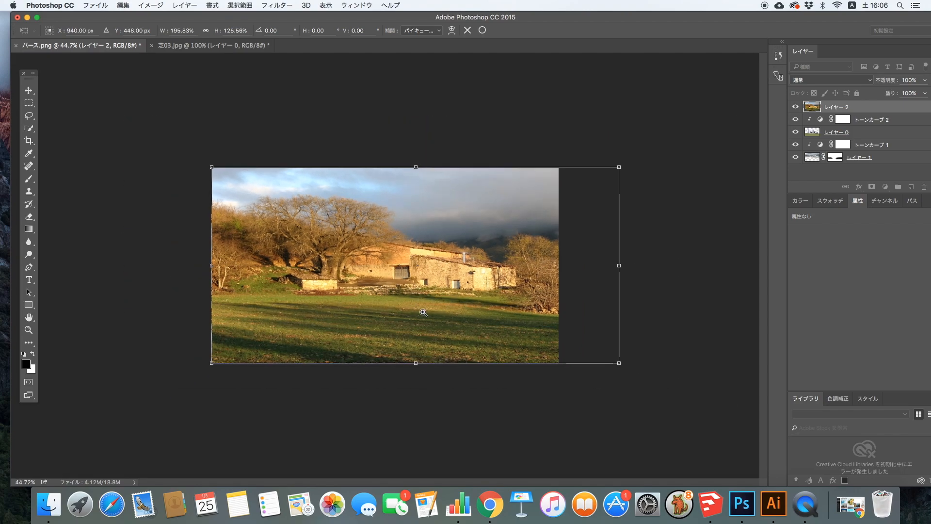
{"action": "left_click_drag", "start_coordinate": [608, 262], "coordinate": [682, 263]}
{"action": "mouse_move", "coordinate": [450, 356]}
{"action": "left_mouse_down"}
{"action": "mouse_move", "coordinate": [450, 366]}
{"action": "mouse_move", "coordinate": [450, 358]}
{"action": "left_mouse_up"}
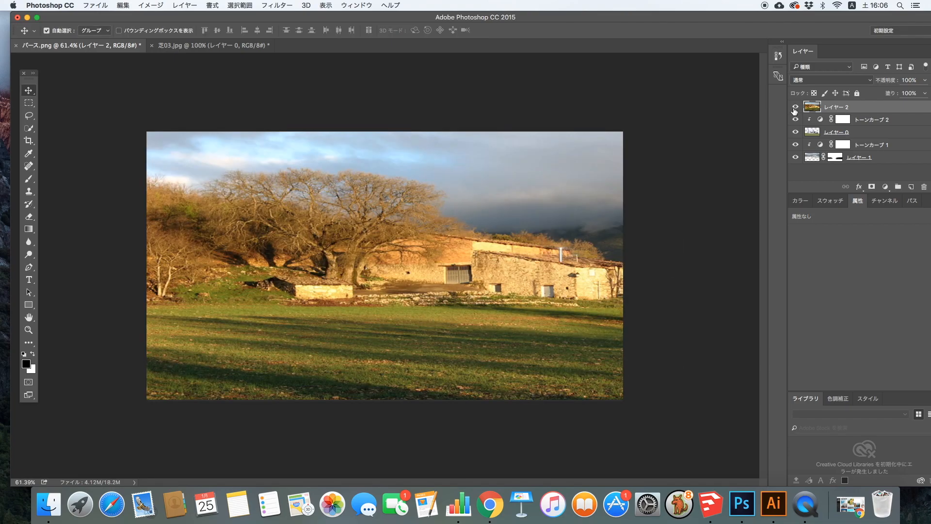
Lower the lawn photo's opacity to 34% and compress it slightly from its top edge to fit the house perspective
{"action": "left_click", "coordinate": [794, 108]}
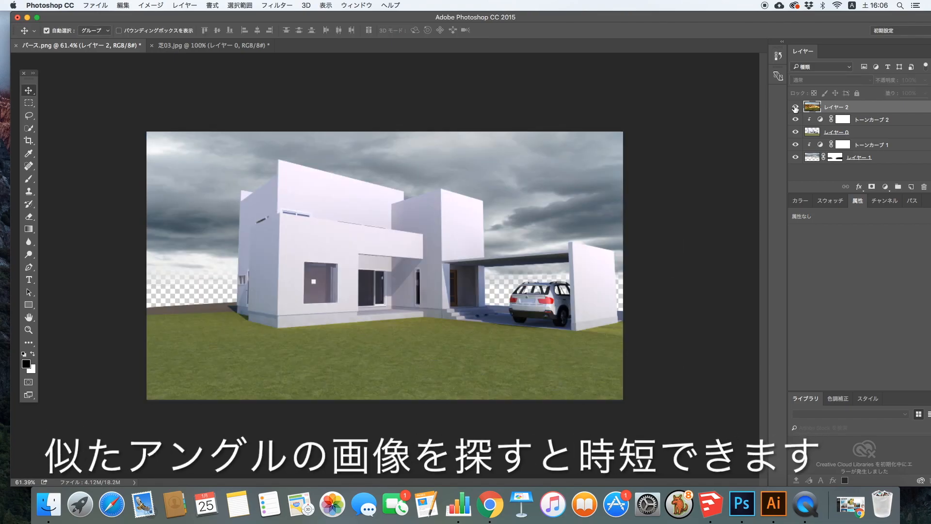
{"action": "left_click", "coordinate": [794, 107]}
{"action": "left_click", "coordinate": [926, 80]}
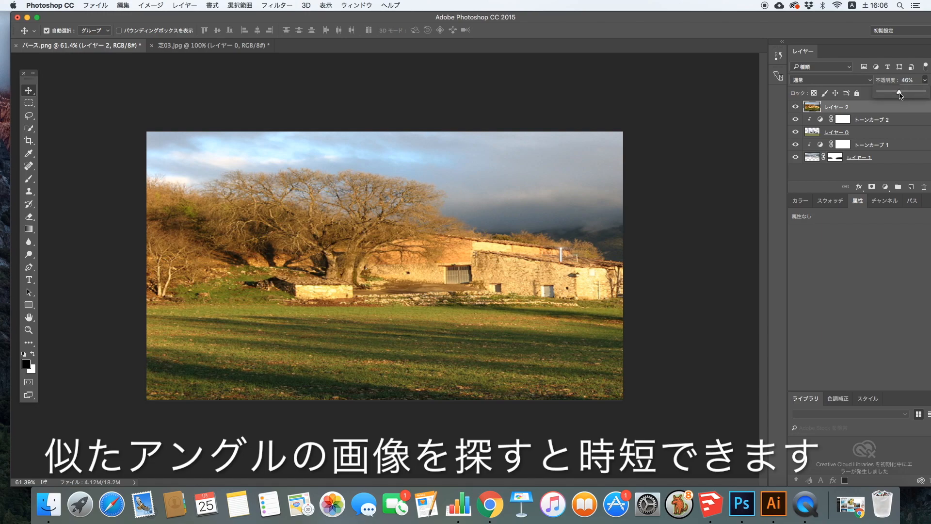
{"action": "left_click_drag", "start_coordinate": [901, 95], "coordinate": [891, 99]}
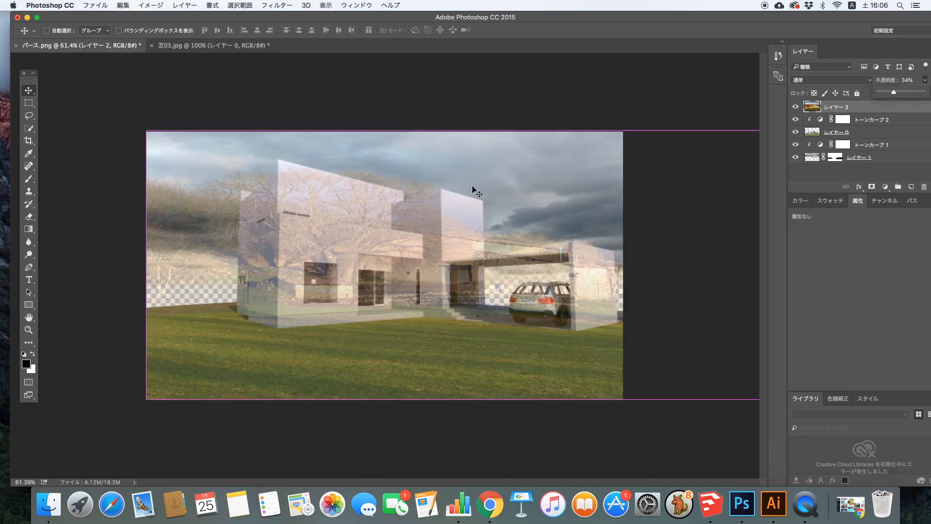
{"action": "key", "text": "super+t"}
{"action": "left_click_drag", "start_coordinate": [484, 130], "coordinate": [488, 148]}
{"action": "key", "text": "Return"}
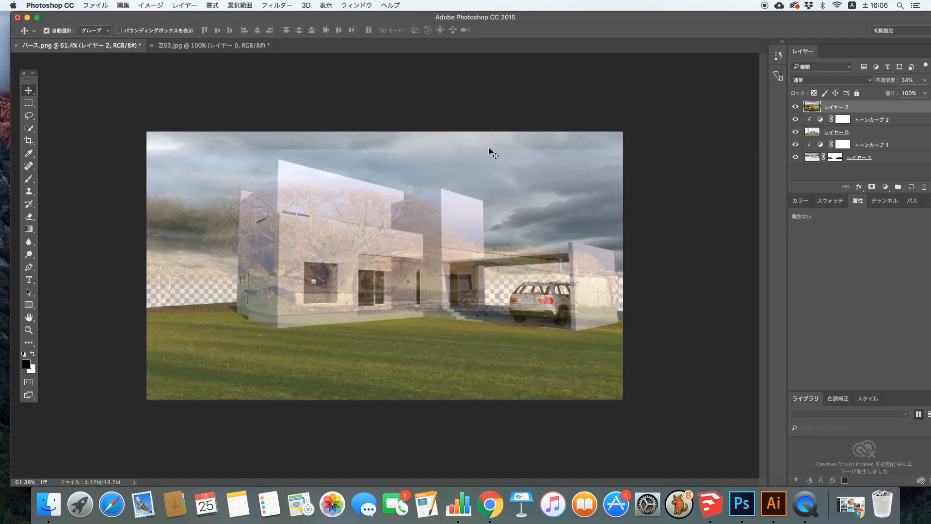
Raise the lawn photo's opacity to 93% and hide its layer
{"action": "left_click", "coordinate": [924, 80]}
{"action": "mouse_move", "coordinate": [921, 92]}
{"action": "left_mouse_down"}
{"action": "mouse_move", "coordinate": [929, 94]}
{"action": "mouse_move", "coordinate": [902, 94]}
{"action": "mouse_move", "coordinate": [930, 94]}
{"action": "left_mouse_up"}
{"action": "left_click", "coordinate": [795, 106]}
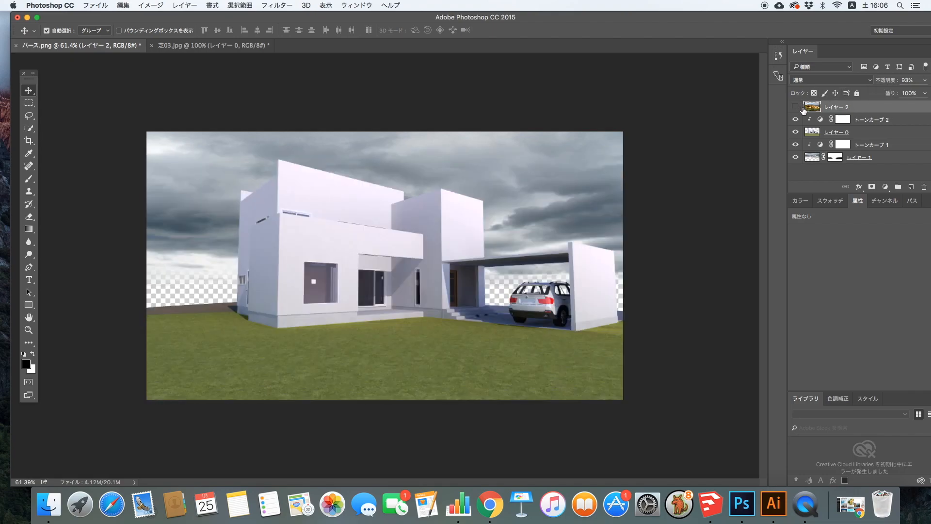
Outline the ground around the house on レイヤー 0 with the Polygonal Lasso, following the building's base, and invert the selection
{"action": "left_click", "coordinate": [871, 132]}
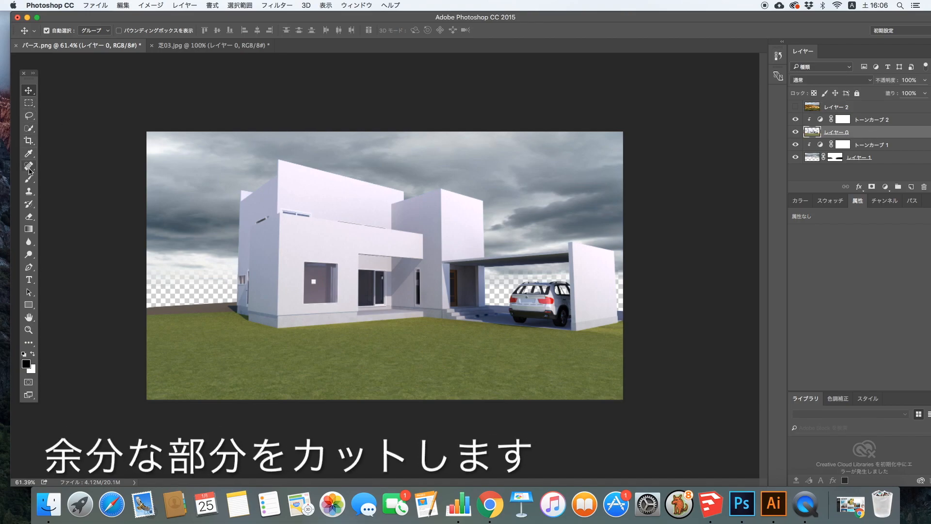
{"action": "left_click_drag", "start_coordinate": [29, 115], "coordinate": [56, 125]}
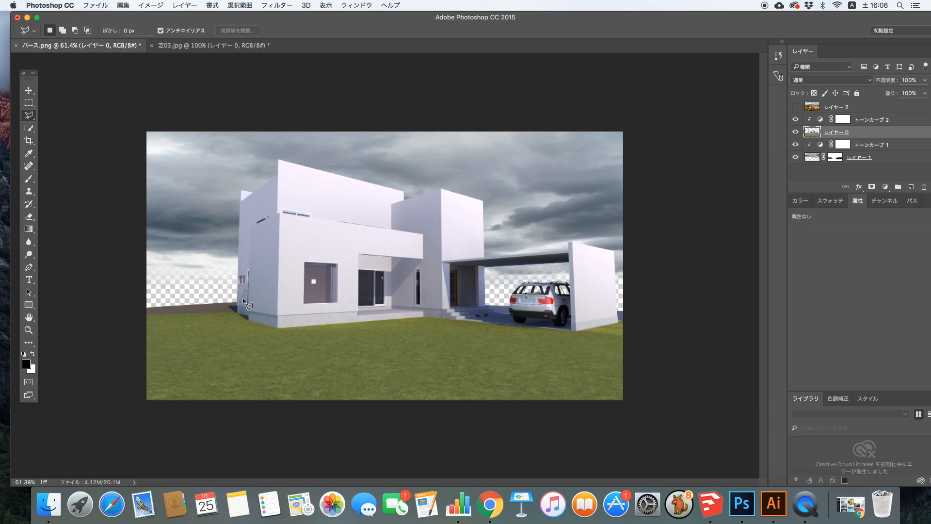
{"action": "scroll", "coordinate": [239, 322], "scroll_direction": "up", "scroll_amount": 5}
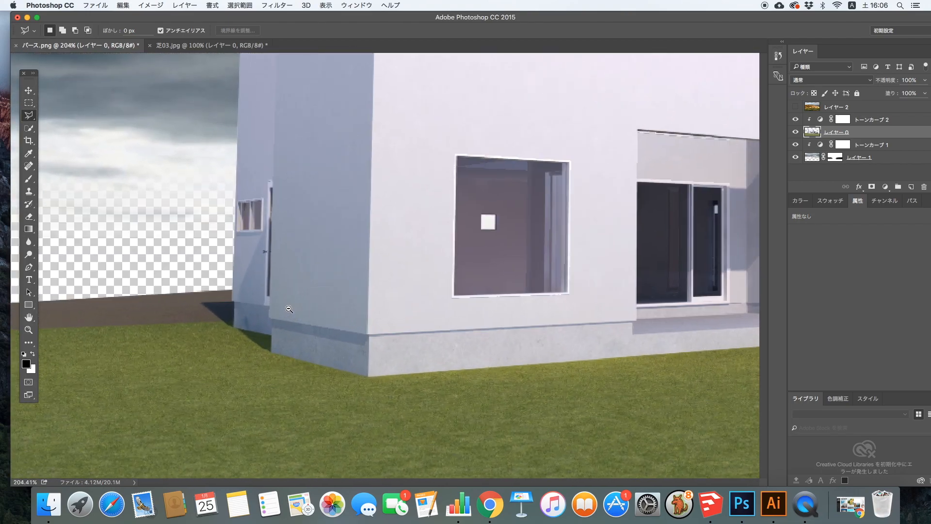
{"action": "left_click", "coordinate": [269, 352]}
{"action": "left_click", "coordinate": [367, 376]}
{"action": "left_click", "coordinate": [493, 338]}
{"action": "scroll", "coordinate": [606, 346], "scroll_direction": "right", "scroll_amount": 8}
{"action": "left_click", "coordinate": [566, 384]}
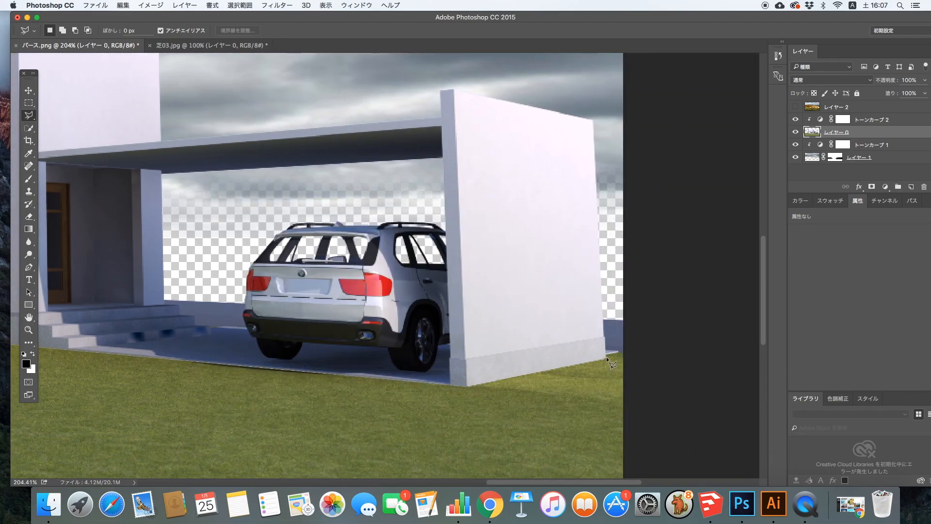
{"action": "left_click", "coordinate": [626, 352]}
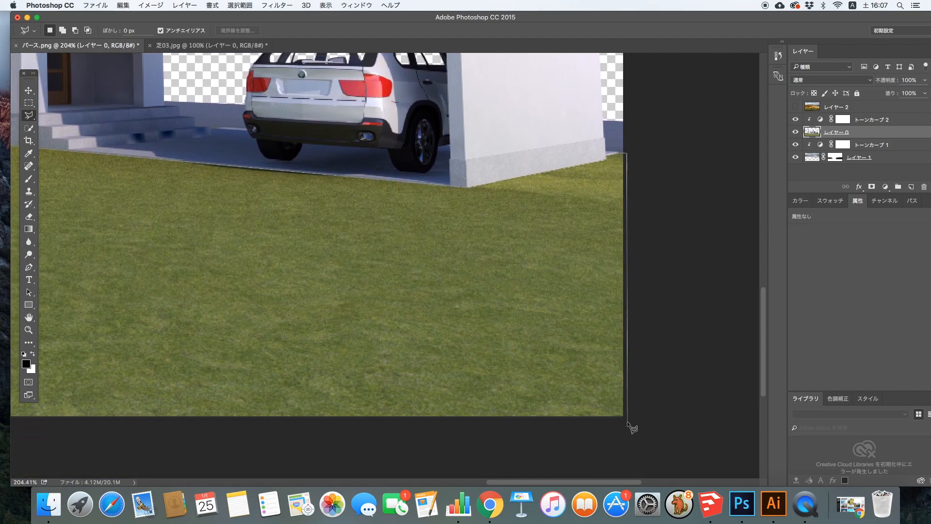
{"action": "left_click", "coordinate": [628, 425]}
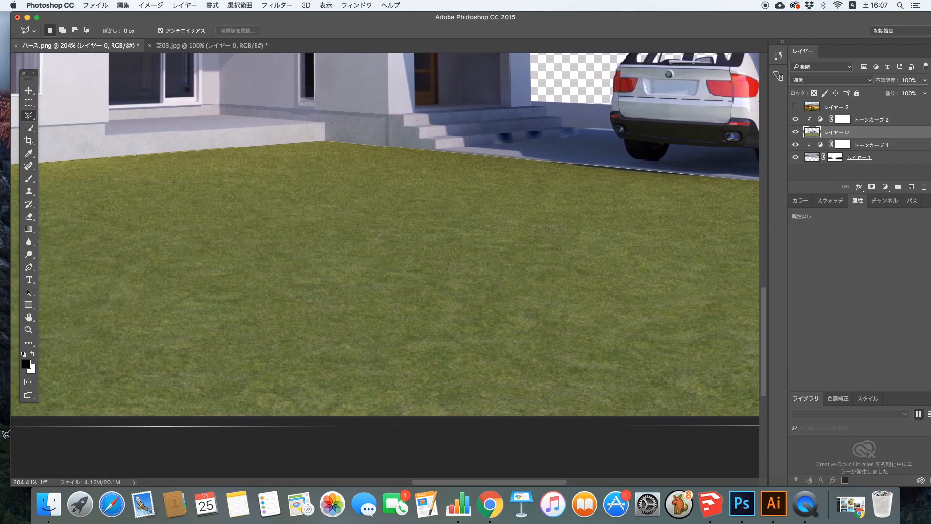
{"action": "left_click", "coordinate": [66, 425]}
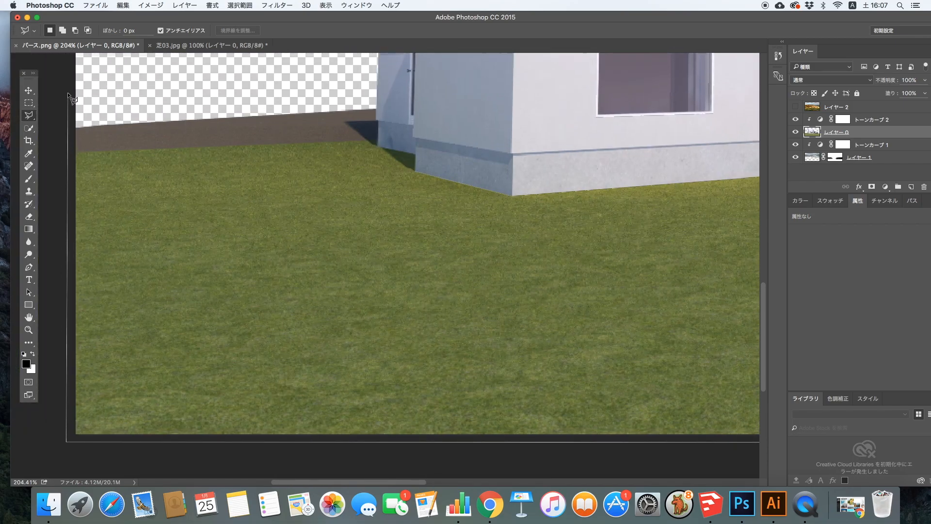
{"action": "left_click", "coordinate": [68, 93]}
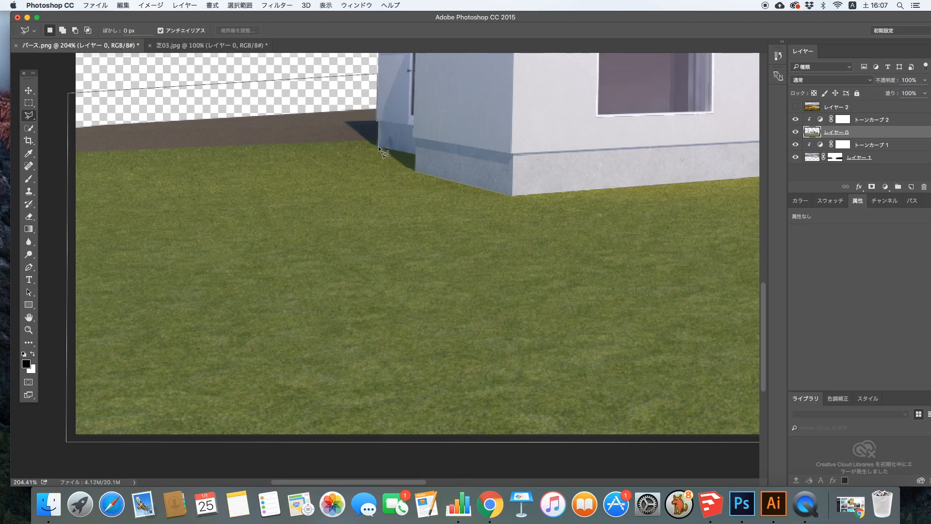
{"action": "double_click", "coordinate": [415, 153]}
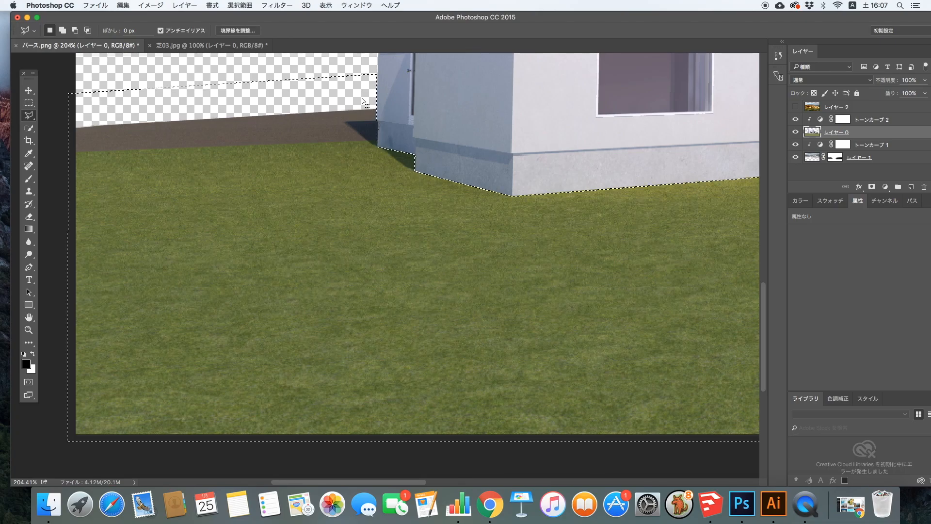
{"action": "left_click", "coordinate": [239, 5]}
{"action": "left_click", "coordinate": [252, 44]}
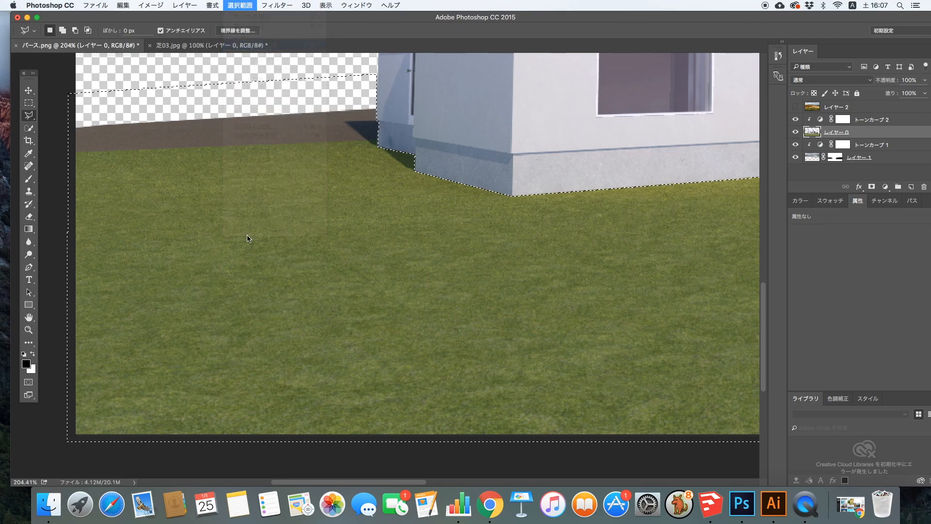
Show the lawn photo layer レイヤー 2, delete its part inside the inverted selection around the house, and deselect
{"action": "left_click", "coordinate": [874, 108]}
{"action": "left_click", "coordinate": [795, 106]}
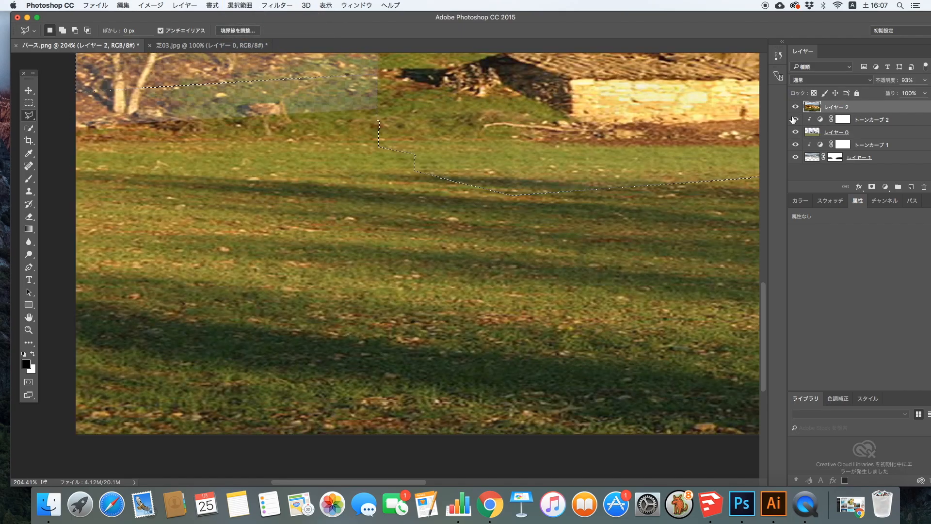
{"action": "key", "text": "Delete"}
{"action": "key", "text": "super+d"}
{"action": "left_click_drag", "start_coordinate": [423, 277], "coordinate": [361, 269]}
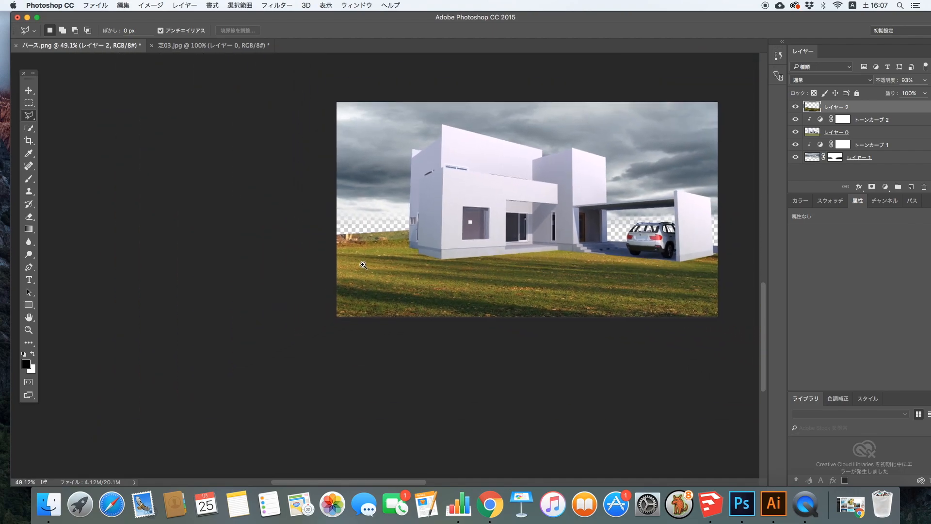
{"action": "left_click", "coordinate": [29, 90]}
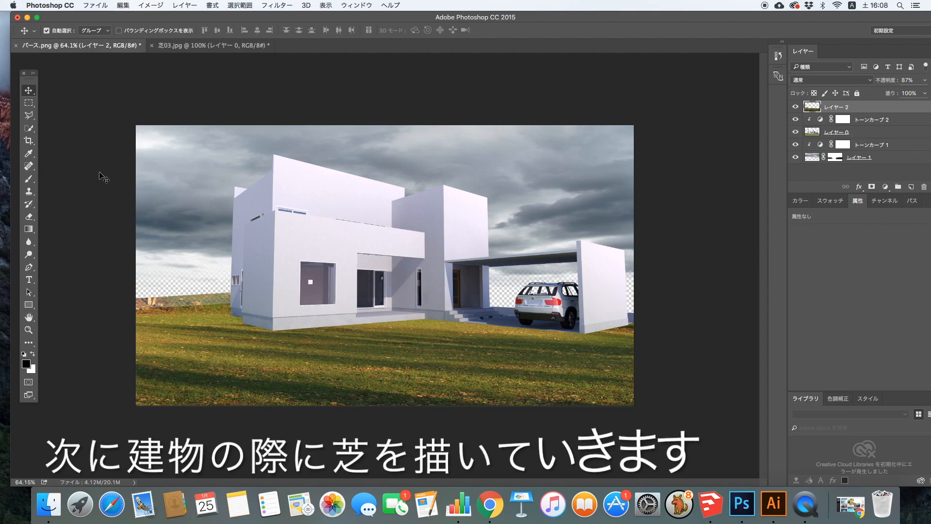
Paint grass blades with the grass brush at size 10 over the foundation's lower edge, from the left side wall to the terrace
{"action": "left_click", "coordinate": [28, 179]}
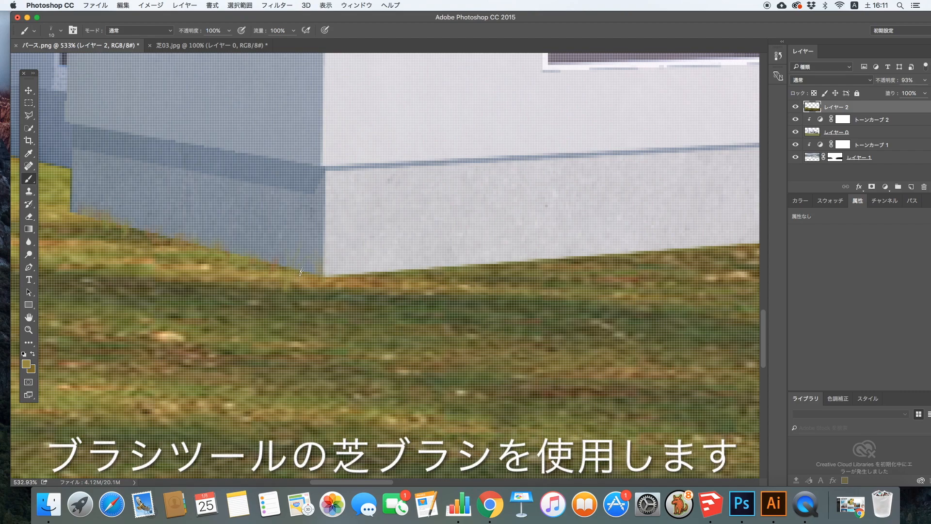
{"action": "left_click_drag", "start_coordinate": [340, 274], "coordinate": [567, 255]}
{"action": "left_click_drag", "start_coordinate": [413, 254], "coordinate": [334, 247]}
{"action": "left_click_drag", "start_coordinate": [420, 281], "coordinate": [468, 288]}
{"action": "left_click_drag", "start_coordinate": [443, 243], "coordinate": [306, 237]}
{"action": "mouse_move", "coordinate": [591, 241]}
{"action": "left_mouse_down"}
{"action": "mouse_move", "coordinate": [317, 263]}
{"action": "mouse_move", "coordinate": [368, 272]}
{"action": "left_mouse_up"}
{"action": "left_click_drag", "start_coordinate": [308, 258], "coordinate": [542, 246]}
{"action": "left_click_drag", "start_coordinate": [585, 269], "coordinate": [352, 289]}
{"action": "left_click_drag", "start_coordinate": [315, 263], "coordinate": [609, 237]}
{"action": "left_click_drag", "start_coordinate": [552, 270], "coordinate": [75, 274]}
{"action": "mouse_move", "coordinate": [277, 259]}
{"action": "left_mouse_down"}
{"action": "mouse_move", "coordinate": [383, 260]}
{"action": "mouse_move", "coordinate": [415, 242]}
{"action": "left_mouse_up"}
{"action": "left_click_drag", "start_coordinate": [331, 246], "coordinate": [485, 239]}
{"action": "left_click_drag", "start_coordinate": [560, 249], "coordinate": [435, 268]}
{"action": "left_click_drag", "start_coordinate": [313, 260], "coordinate": [521, 246]}
{"action": "left_click_drag", "start_coordinate": [545, 258], "coordinate": [404, 274]}
{"action": "left_click_drag", "start_coordinate": [604, 242], "coordinate": [408, 247]}
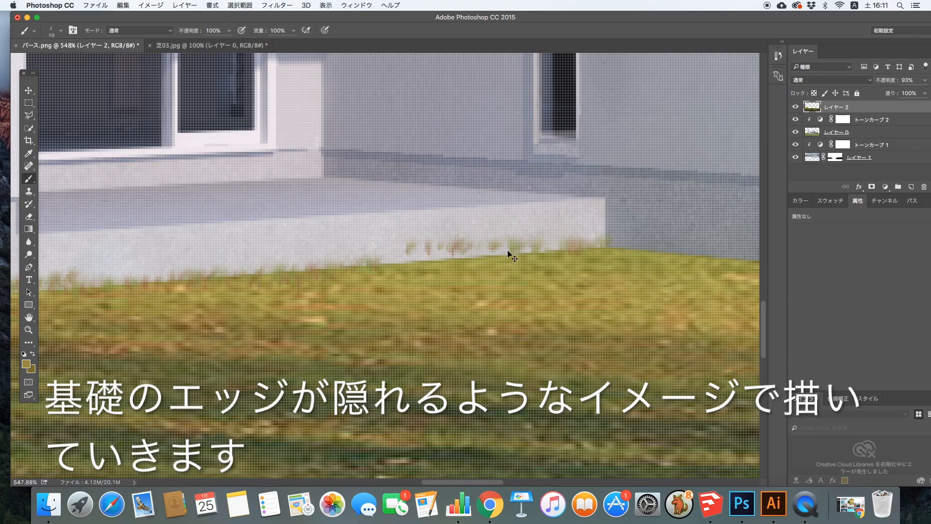
Undo the last grass stroke, then repaint the blades along the terrace base and on to the entrance steps
{"action": "key", "text": "super+z"}
{"action": "left_click_drag", "start_coordinate": [582, 245], "coordinate": [291, 267]}
{"action": "scroll", "coordinate": [391, 274], "scroll_direction": "down", "scroll_amount": 8}
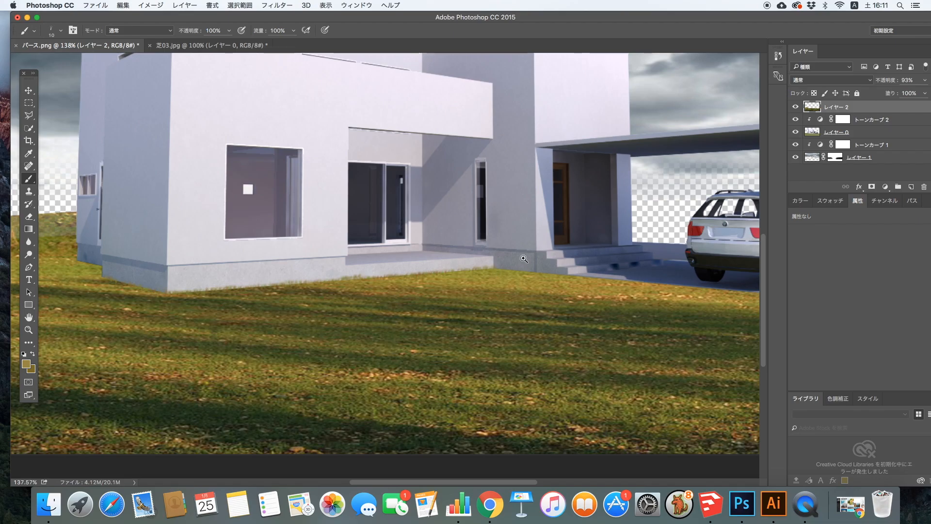
{"action": "left_click_drag", "start_coordinate": [516, 259], "coordinate": [696, 318]}
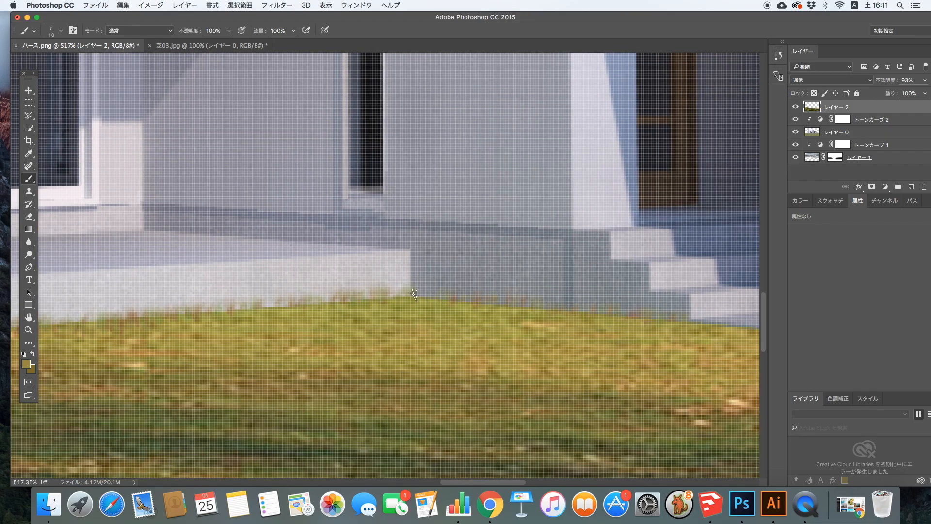
Fill in grass blades along the front wall's base and around the house's left corner with the size 10 grass brush
{"action": "scroll", "coordinate": [516, 309], "scroll_direction": "down", "scroll_amount": 8}
{"action": "scroll", "coordinate": [535, 310], "scroll_direction": "up", "scroll_amount": 8}
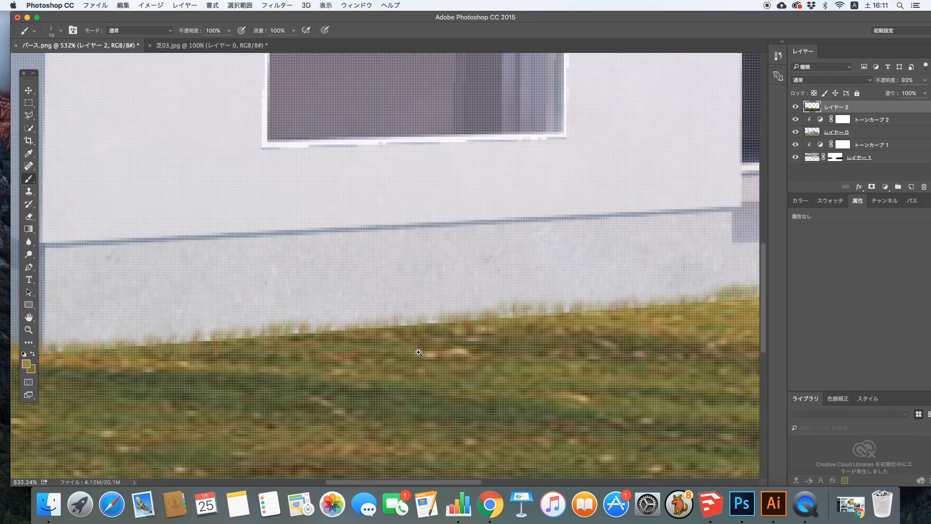
{"action": "mouse_move", "coordinate": [504, 309]}
{"action": "left_mouse_down"}
{"action": "mouse_move", "coordinate": [299, 332]}
{"action": "mouse_move", "coordinate": [569, 256]}
{"action": "mouse_move", "coordinate": [409, 266]}
{"action": "left_mouse_up"}
{"action": "mouse_move", "coordinate": [311, 266]}
{"action": "left_mouse_down"}
{"action": "mouse_move", "coordinate": [271, 264]}
{"action": "mouse_move", "coordinate": [324, 269]}
{"action": "left_mouse_up"}
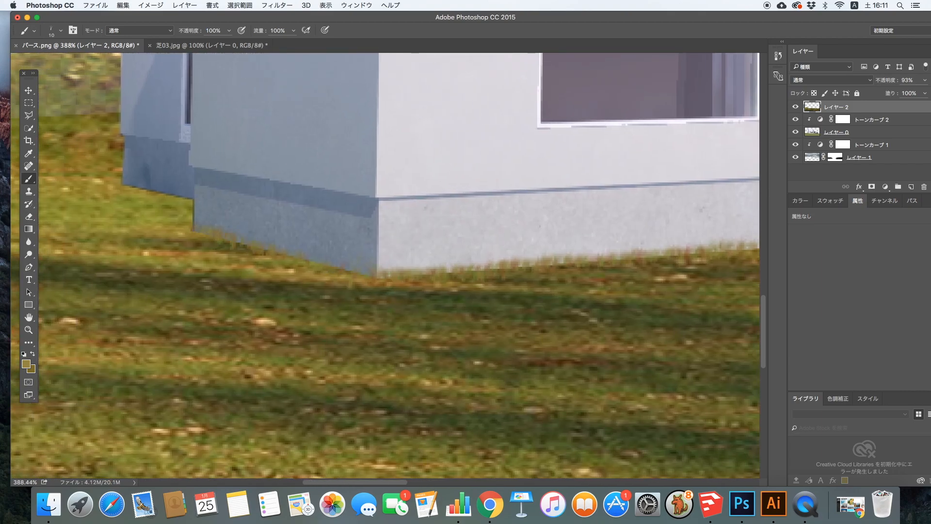
{"action": "scroll", "coordinate": [326, 279], "scroll_direction": "down", "scroll_amount": 2}
{"action": "scroll", "coordinate": [281, 211], "scroll_direction": "up", "scroll_amount": 4}
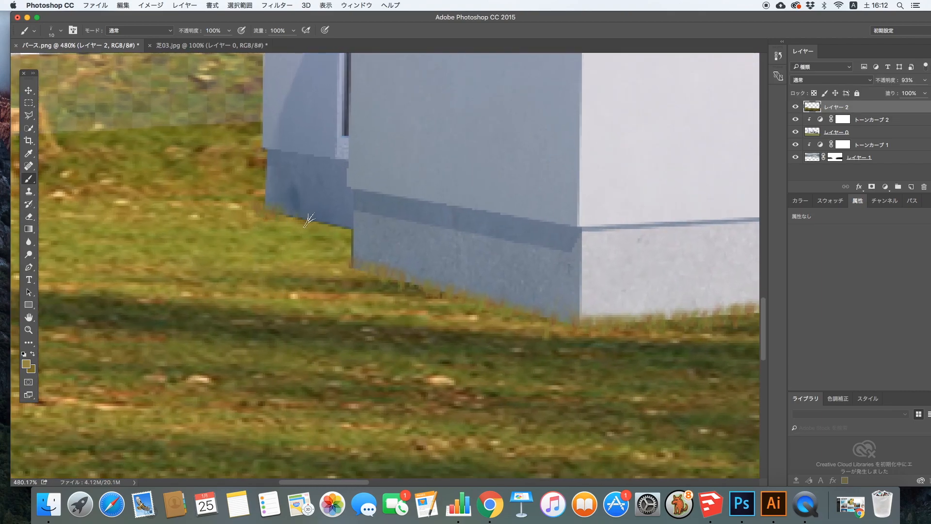
Enlarge the grass brush to size 20 and add taller blades along the foundation around the front corner
{"action": "scroll", "coordinate": [275, 226], "scroll_direction": "down", "scroll_amount": 6}
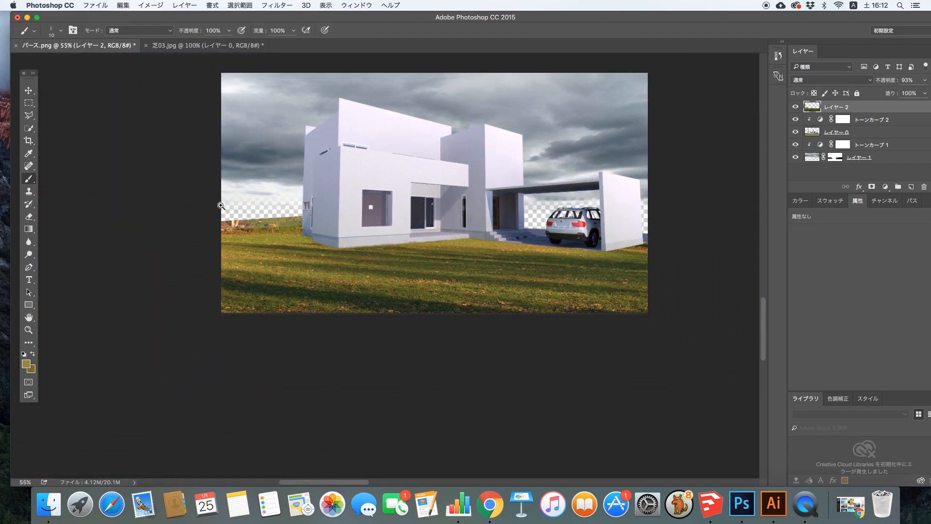
{"action": "scroll", "coordinate": [385, 331], "scroll_direction": "up", "scroll_amount": 4}
{"action": "scroll", "coordinate": [385, 331], "scroll_direction": "up", "scroll_amount": 4}
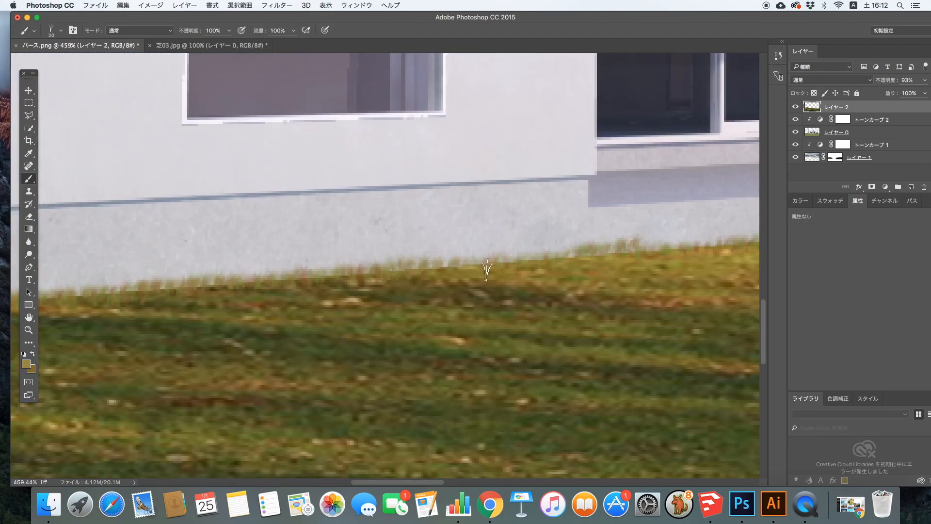
{"action": "scroll", "coordinate": [225, 314], "scroll_direction": "down", "scroll_amount": 3}
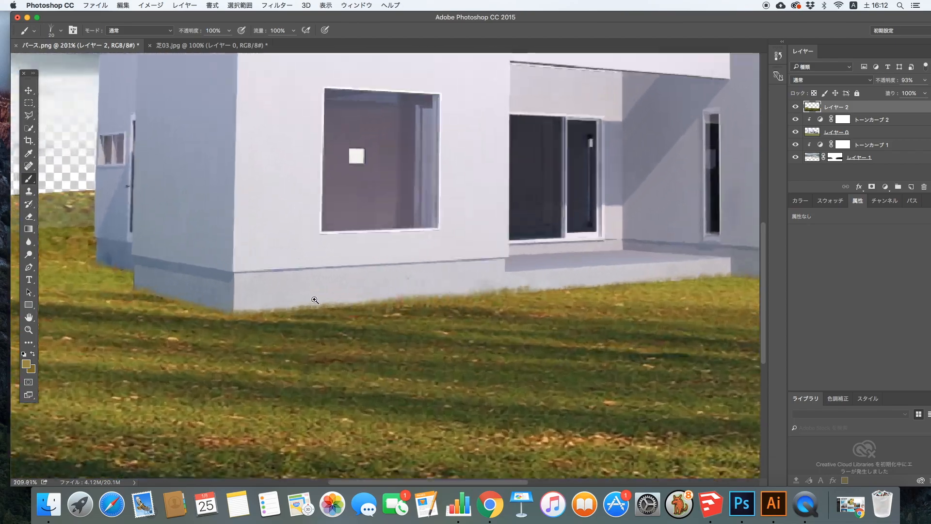
{"action": "scroll", "coordinate": [364, 308], "scroll_direction": "down", "scroll_amount": 4}
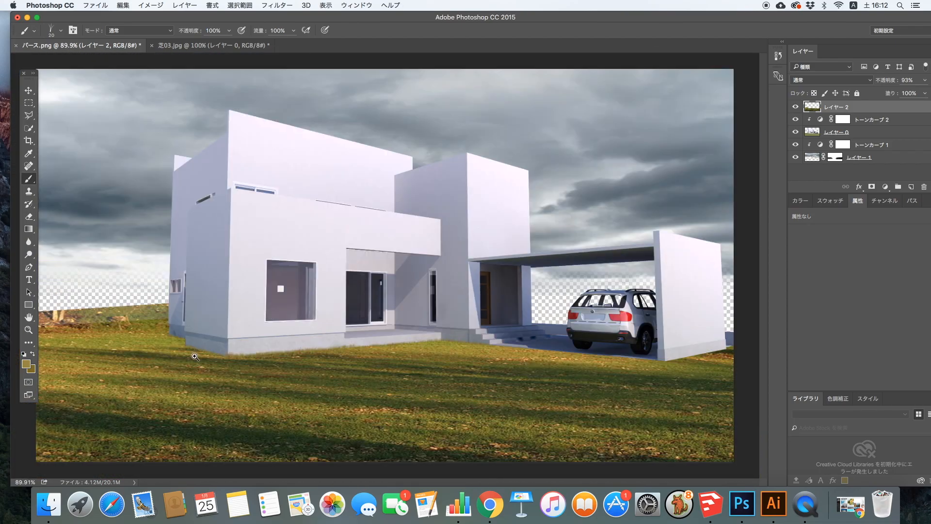
{"action": "scroll", "coordinate": [194, 354], "scroll_direction": "up", "scroll_amount": 4}
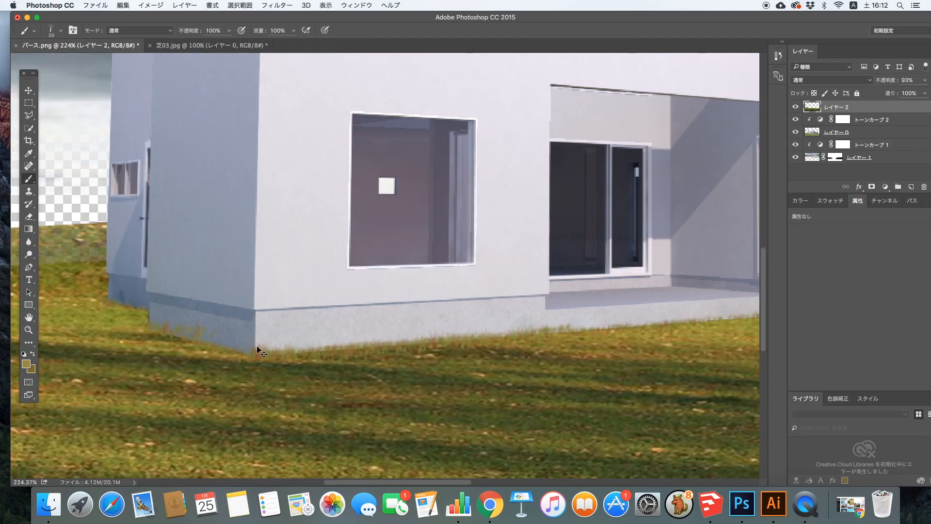
{"action": "scroll", "coordinate": [155, 332], "scroll_direction": "up", "scroll_amount": 4}
{"action": "scroll", "coordinate": [488, 328], "scroll_direction": "right", "scroll_amount": 5}
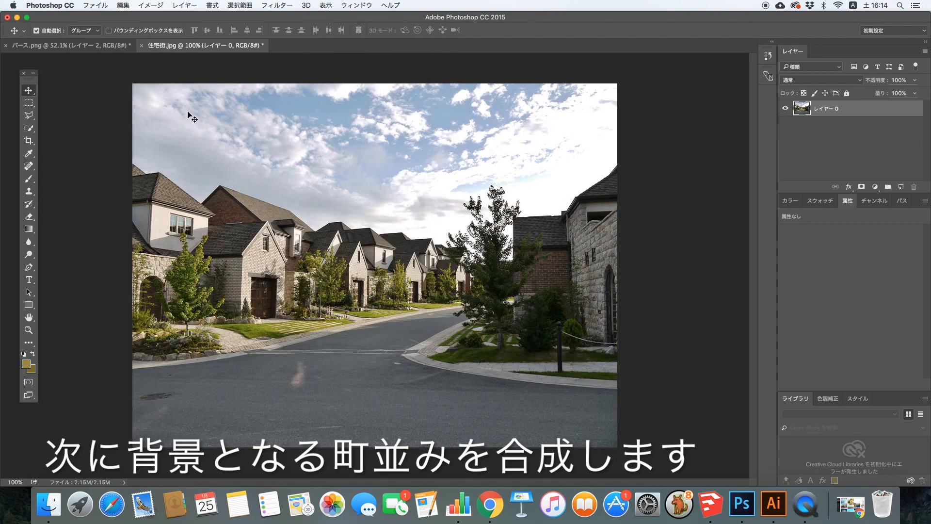
Bring the street photo from 住宅街.jpg into パース.png and move its layer below レイヤー 0
{"action": "left_click_drag", "start_coordinate": [188, 112], "coordinate": [96, 51]}
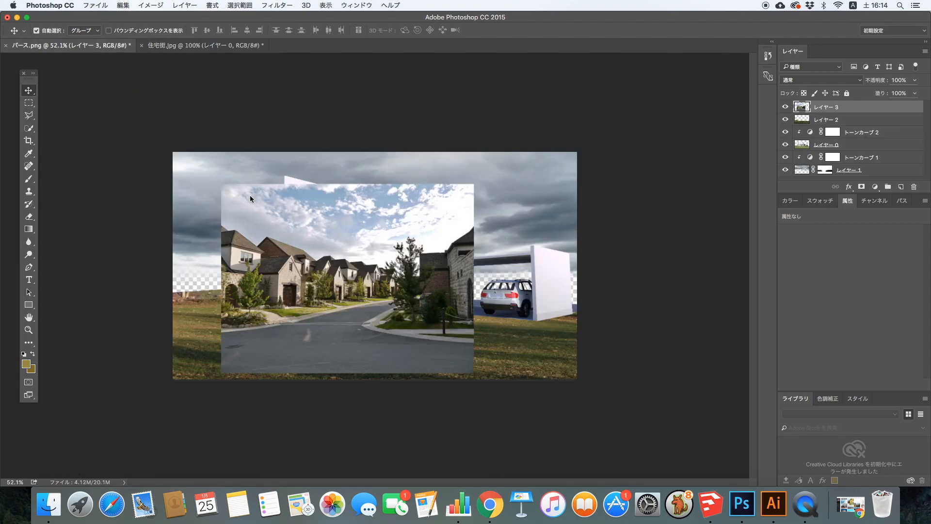
{"action": "left_click", "coordinate": [150, 5]}
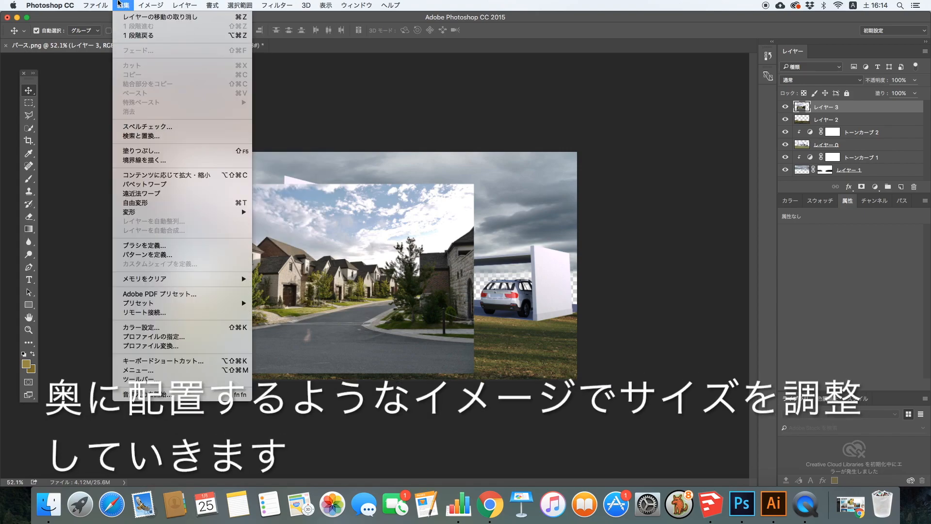
{"action": "left_click", "coordinate": [276, 109]}
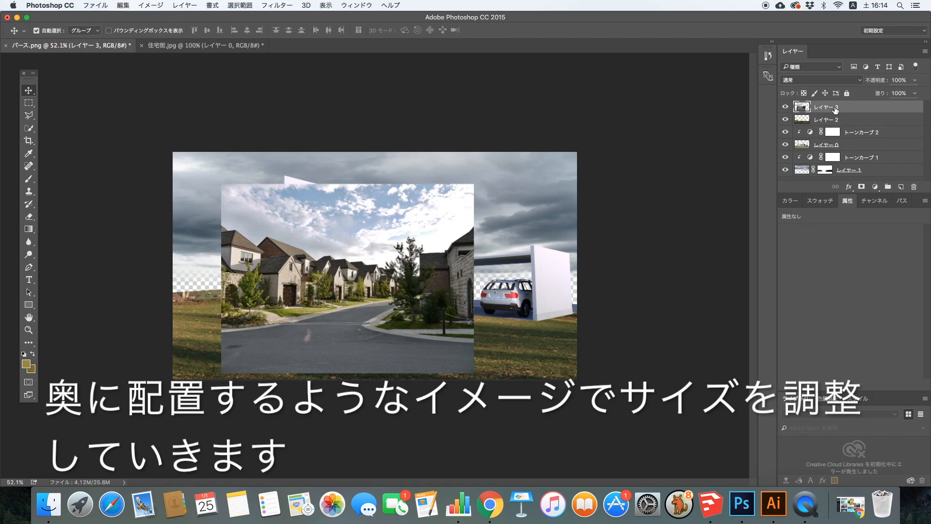
{"action": "left_click_drag", "start_coordinate": [833, 108], "coordinate": [832, 150]}
Free-transform the street photo, mirroring it horizontally and narrowing it to about 63% width behind the carport
{"action": "key", "text": "ctrl+t"}
{"action": "left_click_drag", "start_coordinate": [222, 278], "coordinate": [602, 277]}
{"action": "left_click_drag", "start_coordinate": [474, 279], "coordinate": [439, 278]}
{"action": "scroll", "coordinate": [553, 393], "scroll_direction": "up", "scroll_amount": 3}
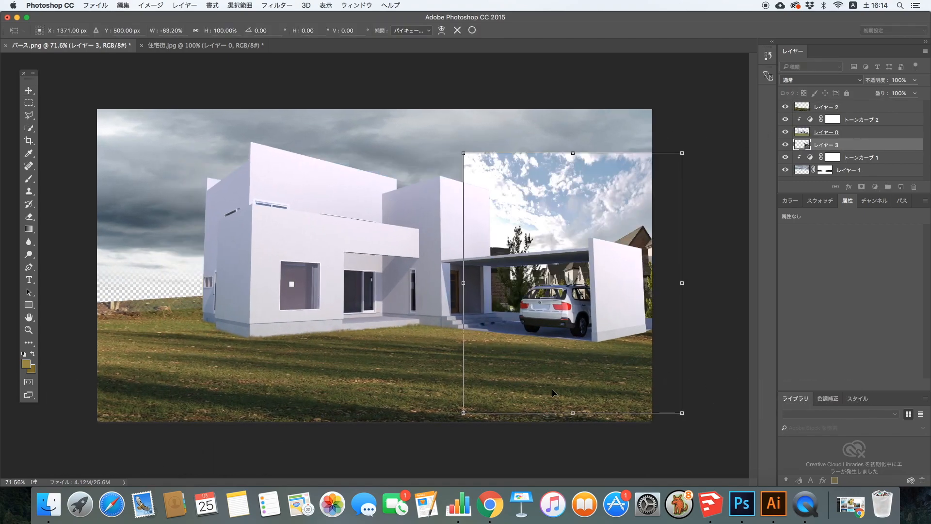
Reduce the street photo's height and widen it past the canvas's right edge, then apply the transform
{"action": "left_click_drag", "start_coordinate": [573, 414], "coordinate": [573, 388]}
{"action": "left_click_drag", "start_coordinate": [682, 271], "coordinate": [704, 271]}
{"action": "left_click_drag", "start_coordinate": [463, 271], "coordinate": [389, 271]}
{"action": "scroll", "coordinate": [706, 363], "scroll_direction": "down", "scroll_amount": 3}
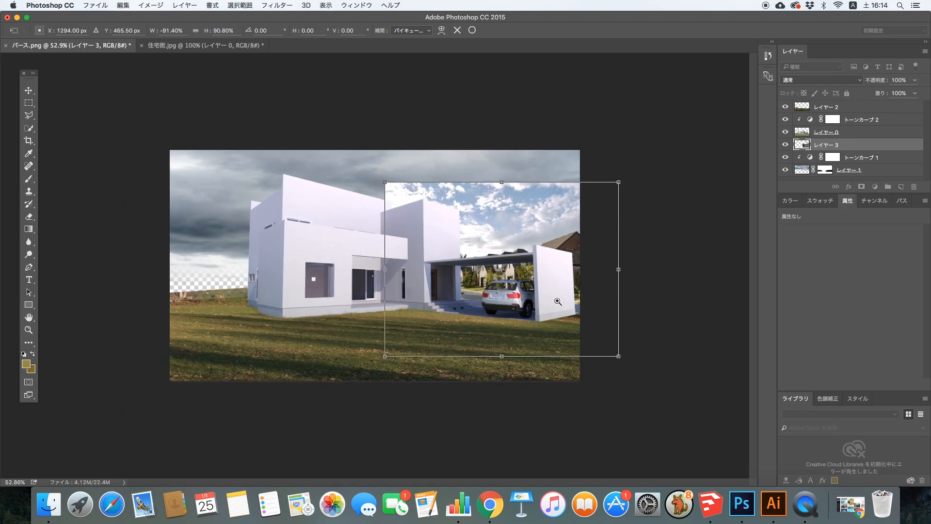
{"action": "mouse_move", "coordinate": [501, 181]}
{"action": "left_mouse_down"}
{"action": "mouse_move", "coordinate": [501, 204]}
{"action": "mouse_move", "coordinate": [502, 191]}
{"action": "left_mouse_up"}
{"action": "left_click_drag", "start_coordinate": [625, 270], "coordinate": [697, 275]}
{"action": "key", "text": "Return"}
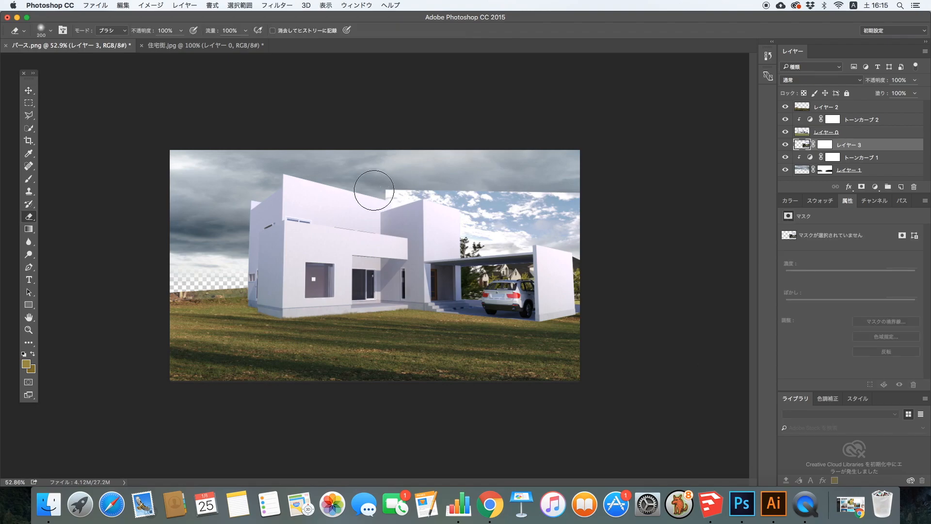
Erase the street photo's sky with the Eraser at size 200, clean up around the tree at size 50, and lower the layer's opacity
{"action": "mouse_move", "coordinate": [374, 187]}
{"action": "left_mouse_down"}
{"action": "mouse_move", "coordinate": [603, 191]}
{"action": "mouse_move", "coordinate": [565, 206]}
{"action": "mouse_move", "coordinate": [459, 206]}
{"action": "mouse_move", "coordinate": [559, 218]}
{"action": "mouse_move", "coordinate": [507, 236]}
{"action": "mouse_move", "coordinate": [584, 233]}
{"action": "mouse_move", "coordinate": [499, 231]}
{"action": "mouse_move", "coordinate": [530, 246]}
{"action": "left_mouse_up"}
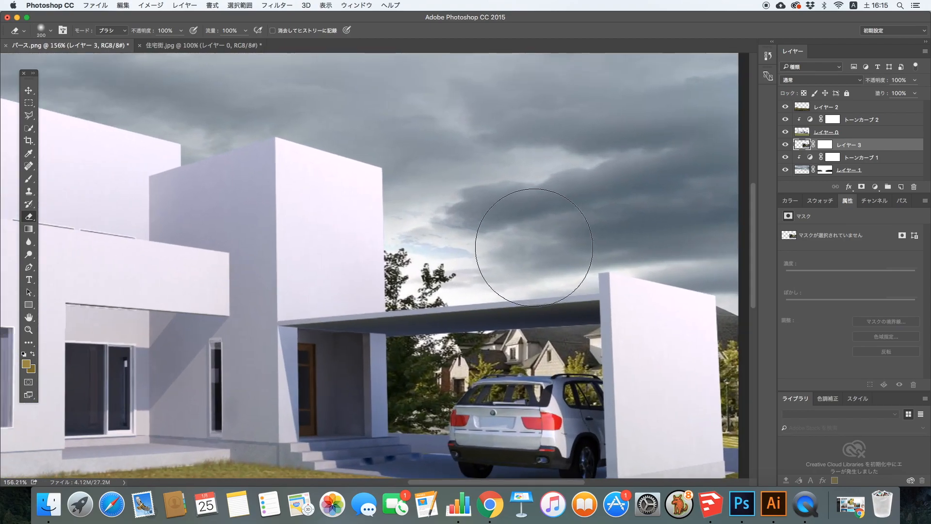
{"action": "key", "text": "bracketleft"}
{"action": "key", "text": "bracketleft"}
{"action": "key", "text": "bracketleft"}
{"action": "key", "text": "bracketleft"}
{"action": "key", "text": "bracketleft"}
{"action": "key", "text": "bracketleft"}
{"action": "key", "text": "bracketleft"}
{"action": "key", "text": "bracketleft"}
{"action": "key", "text": "bracketleft"}
{"action": "mouse_move", "coordinate": [430, 241]}
{"action": "left_mouse_down"}
{"action": "mouse_move", "coordinate": [401, 233]}
{"action": "mouse_move", "coordinate": [523, 262]}
{"action": "mouse_move", "coordinate": [429, 216]}
{"action": "left_mouse_up"}
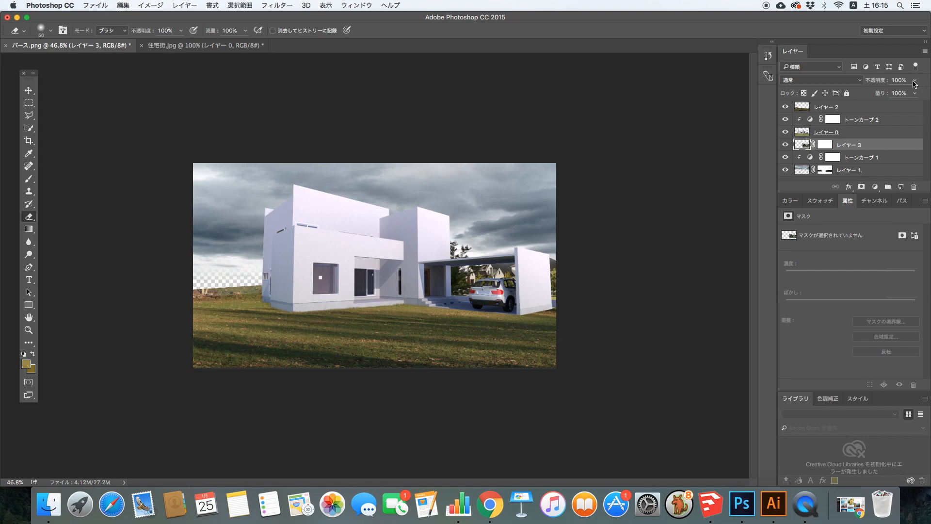
{"action": "left_click_drag", "start_coordinate": [900, 94], "coordinate": [889, 95]}
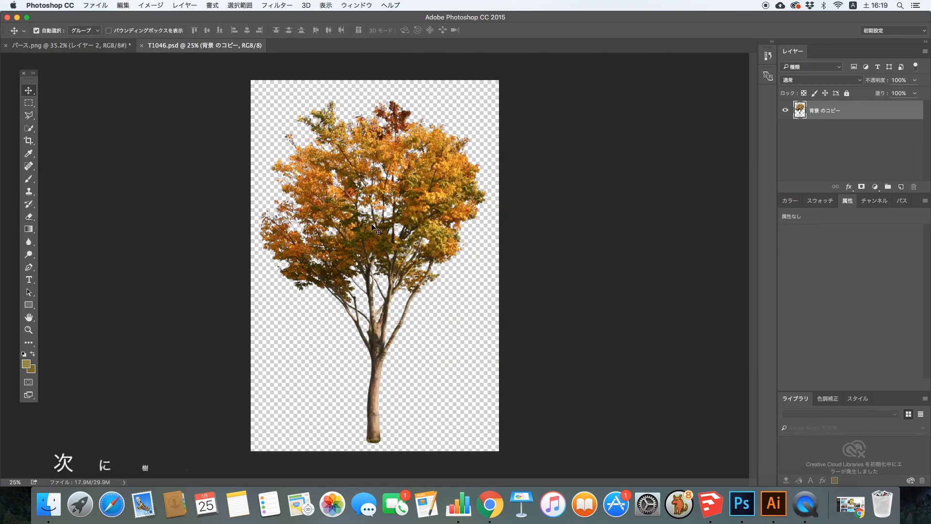
Bring the autumn tree from T1046.psd into パース.png as the topmost layer
{"action": "left_click_drag", "start_coordinate": [339, 158], "coordinate": [52, 112]}
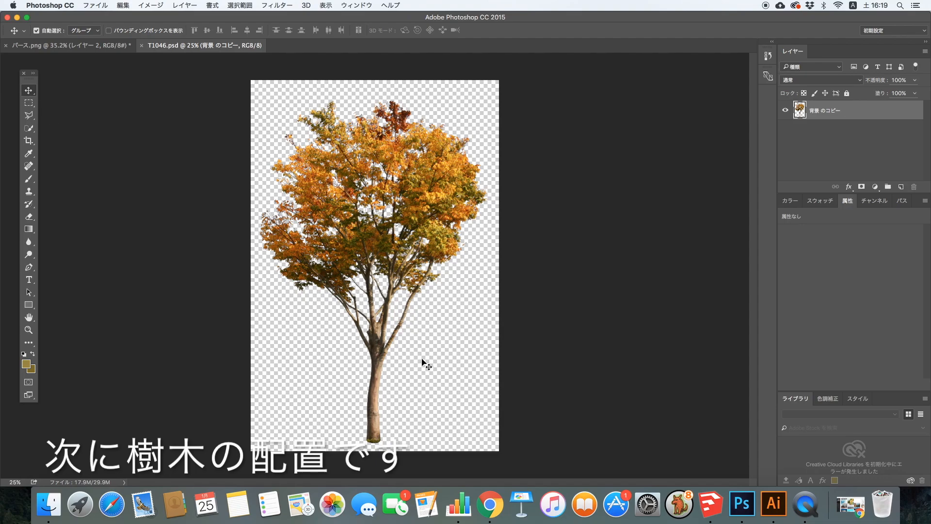
{"action": "left_click_drag", "start_coordinate": [376, 347], "coordinate": [112, 61]}
{"action": "left_click_drag", "start_coordinate": [330, 263], "coordinate": [330, 263]}
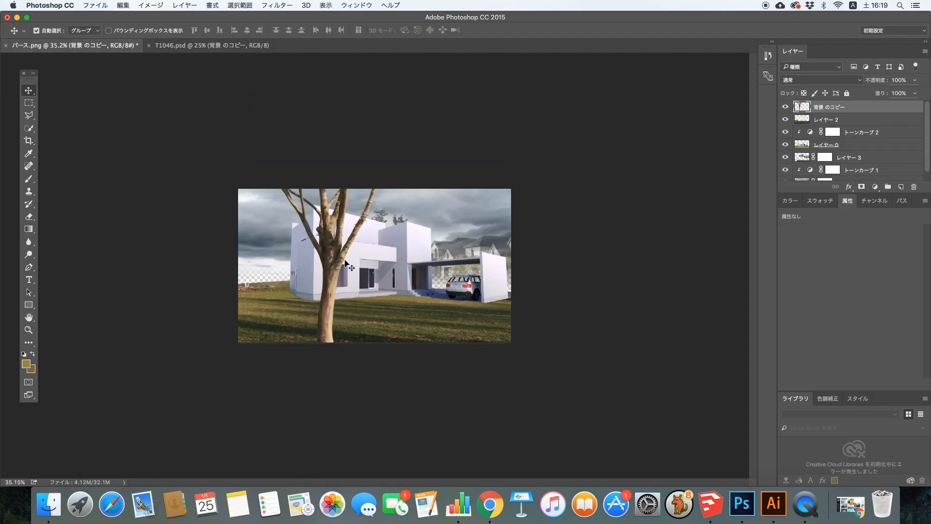
Scale the autumn tree down proportionally to about 15% over the house's left side and apply the transform
{"action": "key", "text": "ctrl+minus"}
{"action": "key", "text": "ctrl+t"}
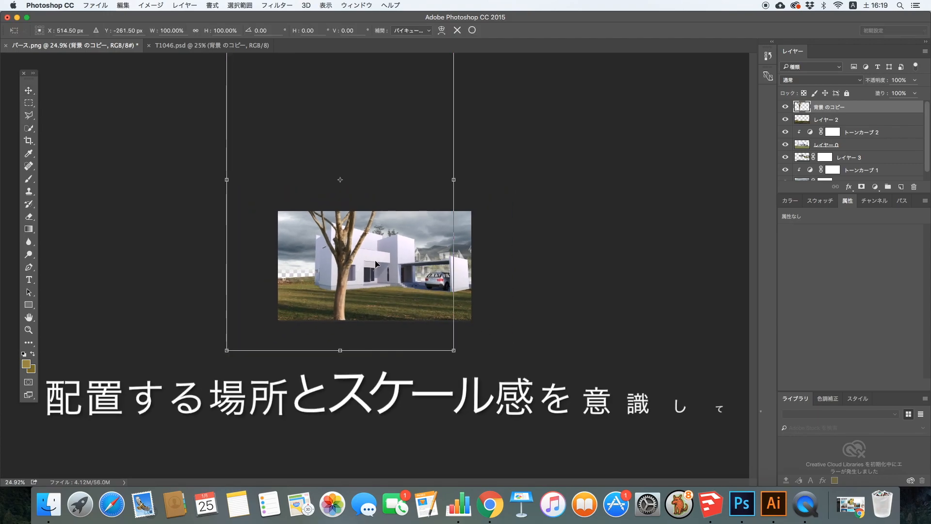
{"action": "left_click_drag", "start_coordinate": [453, 350], "coordinate": [238, 137]}
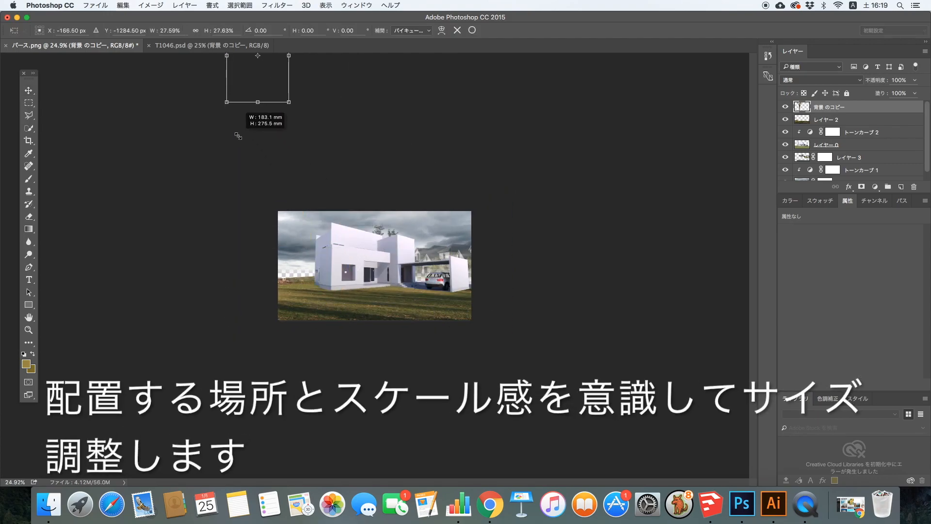
{"action": "left_click_drag", "start_coordinate": [245, 68], "coordinate": [294, 248]}
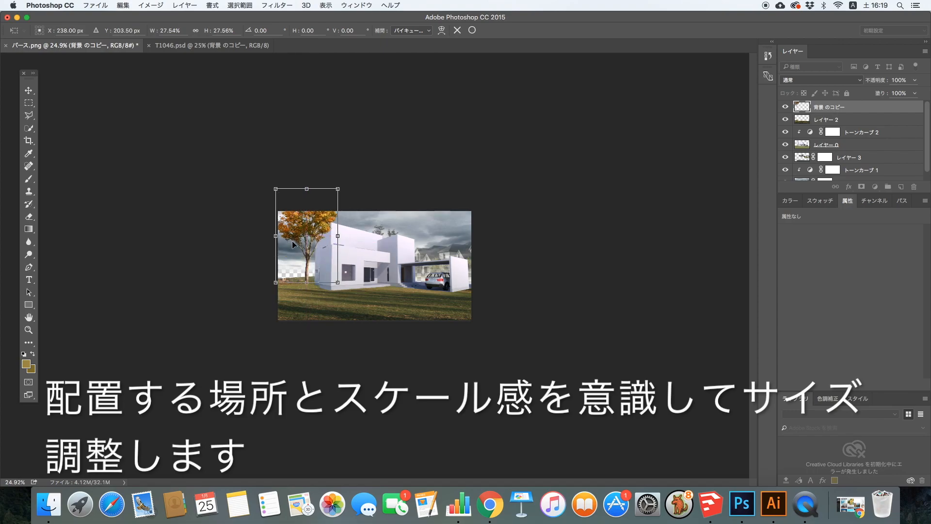
{"action": "left_click_drag", "start_coordinate": [278, 191], "coordinate": [293, 213]}
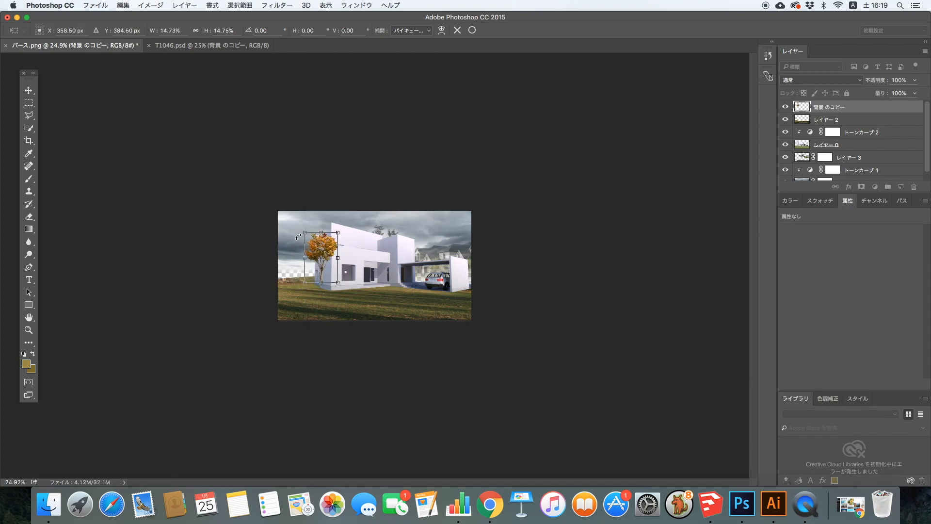
{"action": "key", "text": "Return"}
Move the autumn tree onto the lawn beside the house's left side wall
{"action": "scroll", "coordinate": [295, 236], "scroll_direction": "up", "scroll_amount": 10}
{"action": "scroll", "coordinate": [296, 236], "scroll_direction": "left", "scroll_amount": 3}
{"action": "left_click_drag", "start_coordinate": [227, 314], "coordinate": [171, 334]}
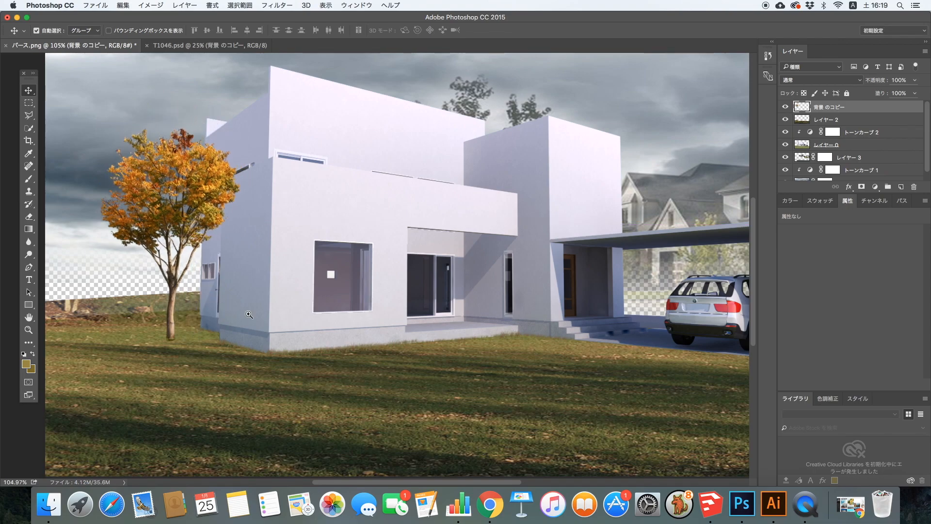
{"action": "scroll", "coordinate": [206, 286], "scroll_direction": "down", "scroll_amount": 5}
{"action": "scroll", "coordinate": [213, 213], "scroll_direction": "up", "scroll_amount": 1}
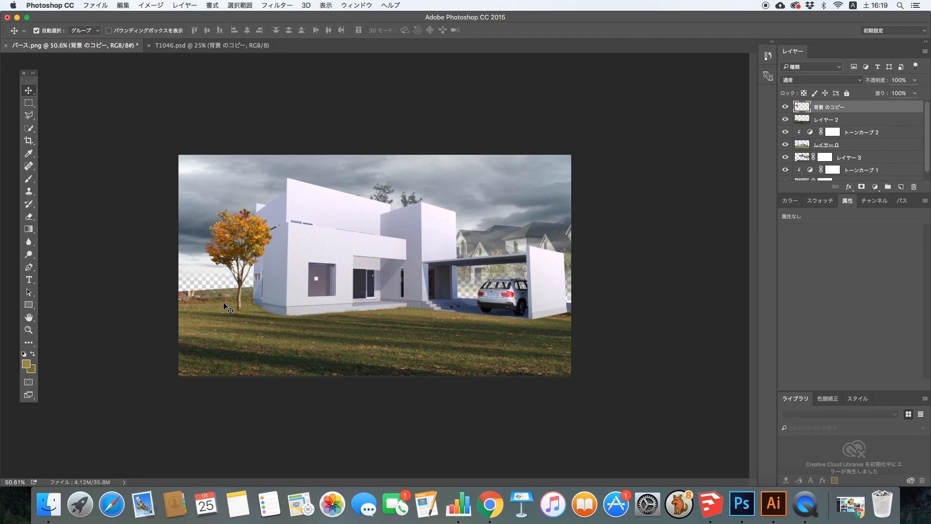
Darken the autumn tree with Curves, using RGB points at input 51, output 29 and input 152, output 140
{"action": "left_click", "coordinate": [150, 5]}
{"action": "mouse_move", "coordinate": [184, 32]}
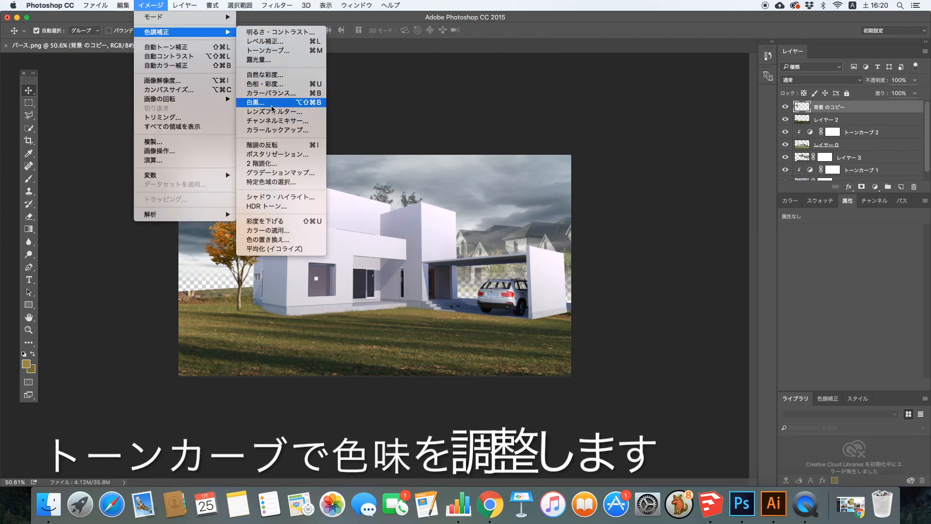
{"action": "left_click", "coordinate": [269, 52]}
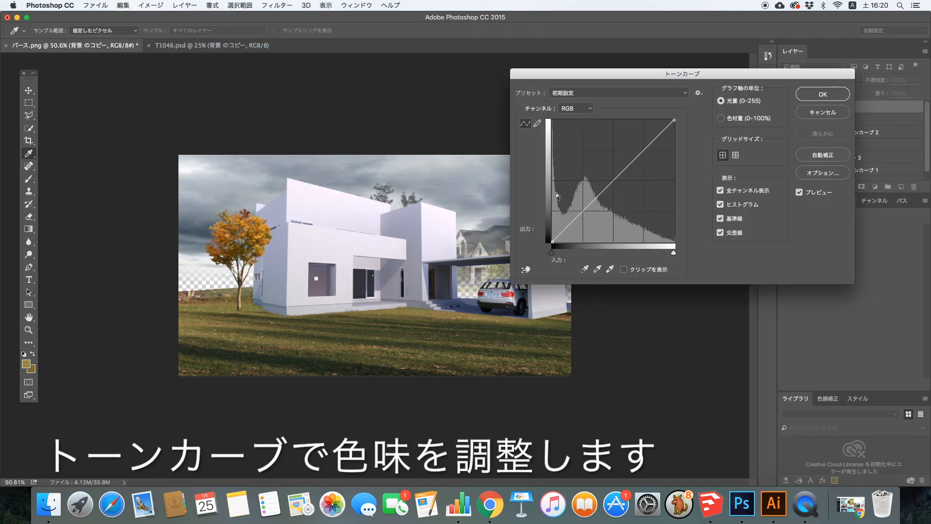
{"action": "left_click_drag", "start_coordinate": [574, 219], "coordinate": [576, 227]}
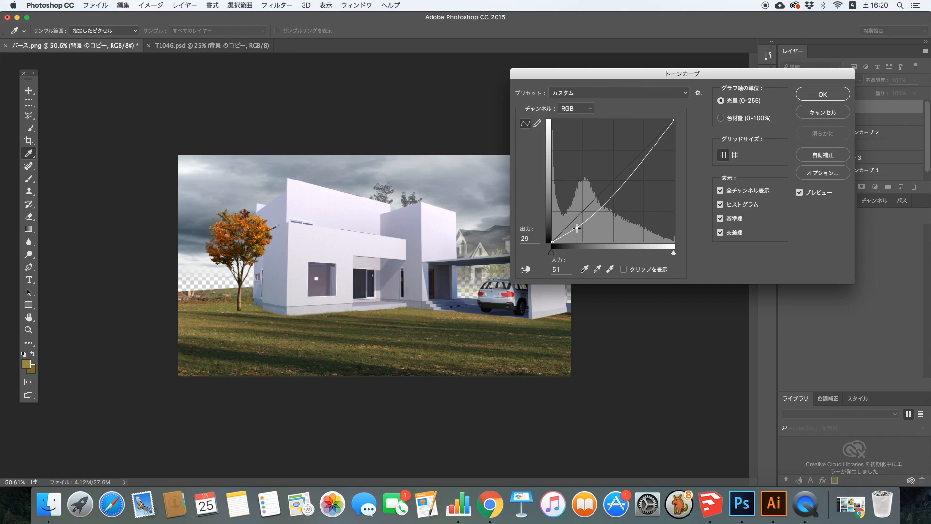
{"action": "left_click_drag", "start_coordinate": [619, 183], "coordinate": [625, 175]}
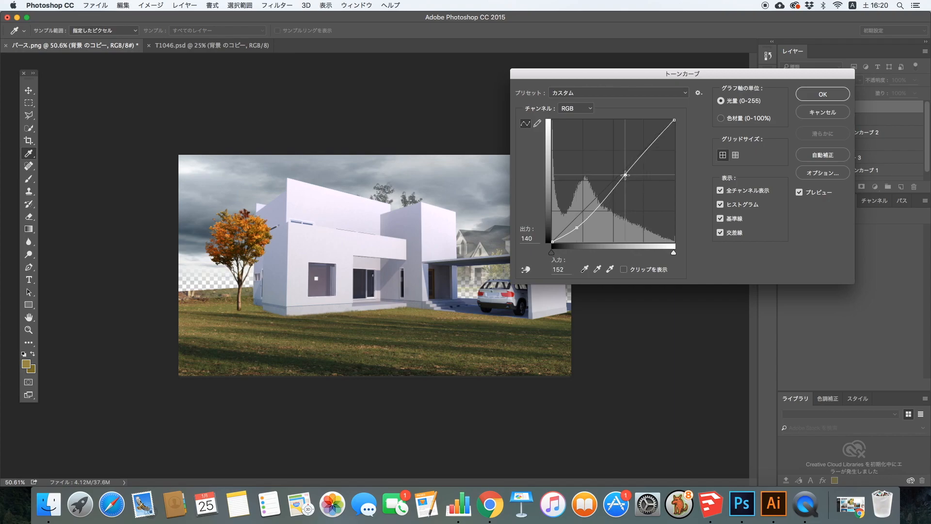
{"action": "left_click", "coordinate": [834, 95]}
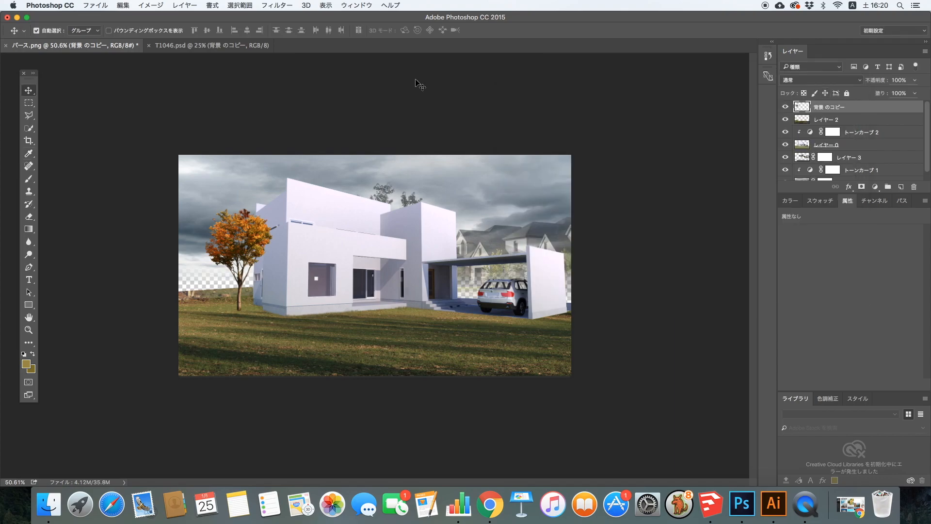
Set the autumn tree's vibrance to -29 and rename its layer 樹木
{"action": "left_click", "coordinate": [150, 5]}
{"action": "mouse_move", "coordinate": [156, 36]}
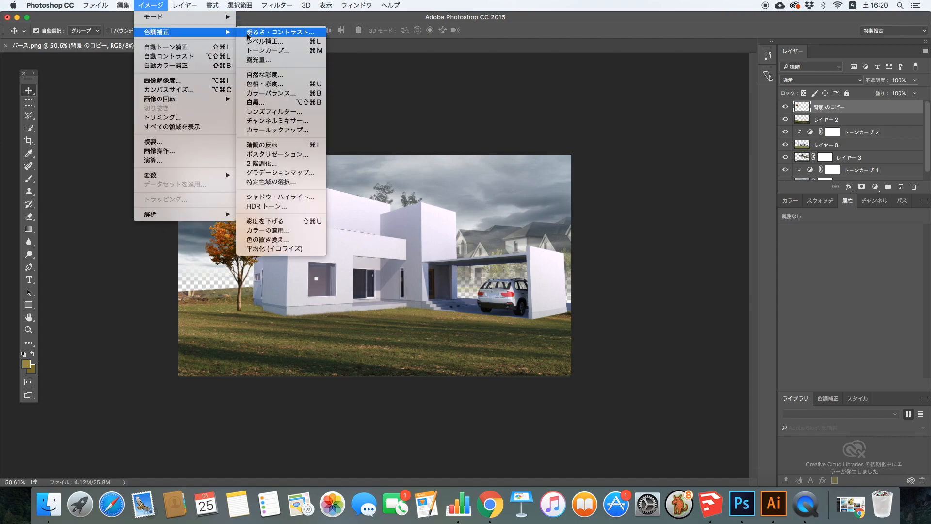
{"action": "left_click", "coordinate": [264, 75]}
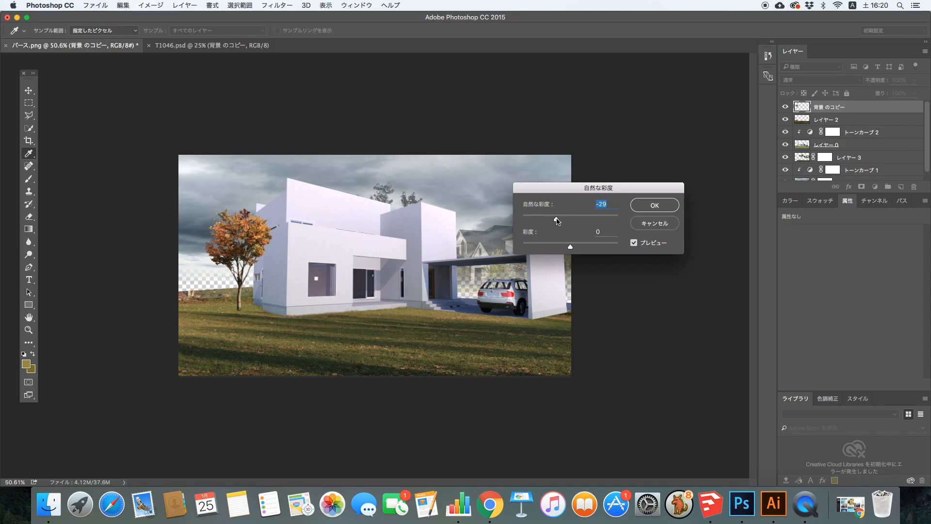
{"action": "left_click", "coordinate": [654, 205]}
{"action": "key", "text": "v"}
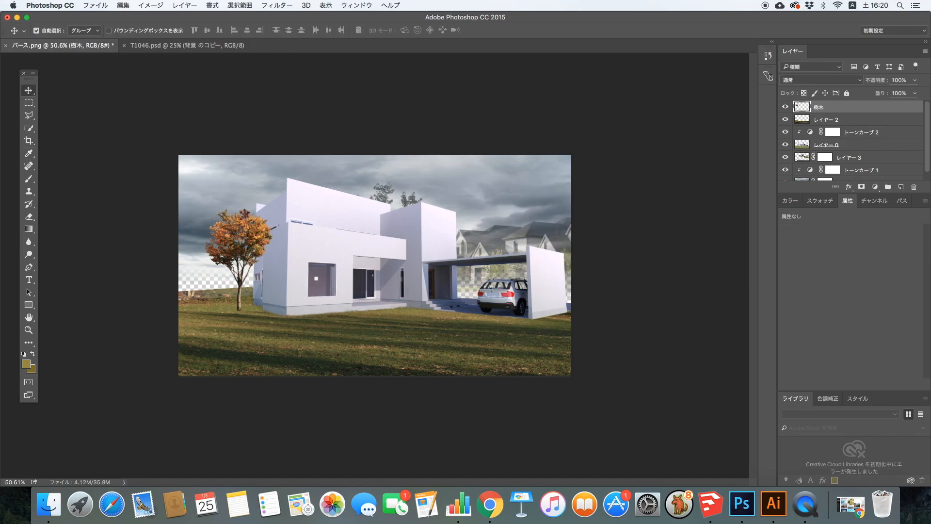
Duplicate the 樹木 layer within パース.png as 樹木 のコピー
{"action": "right_click", "coordinate": [821, 110]}
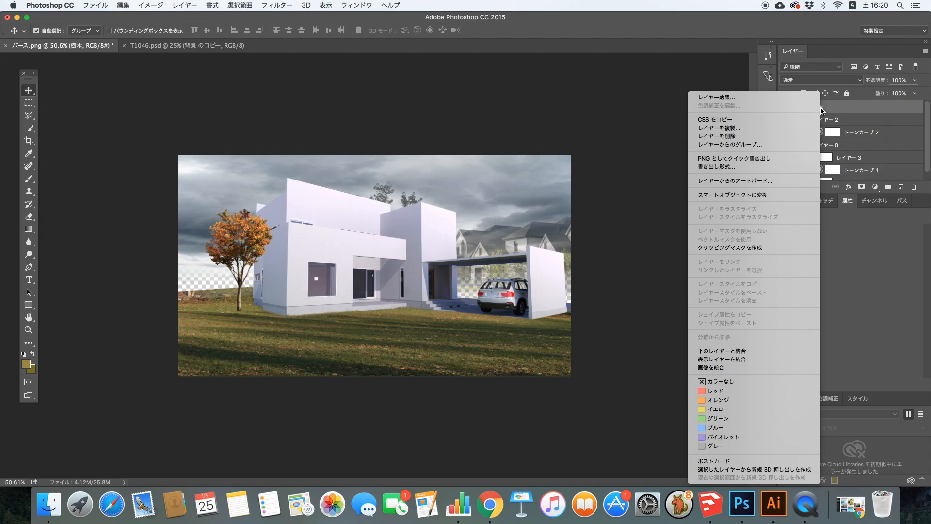
{"action": "left_click", "coordinate": [754, 130]}
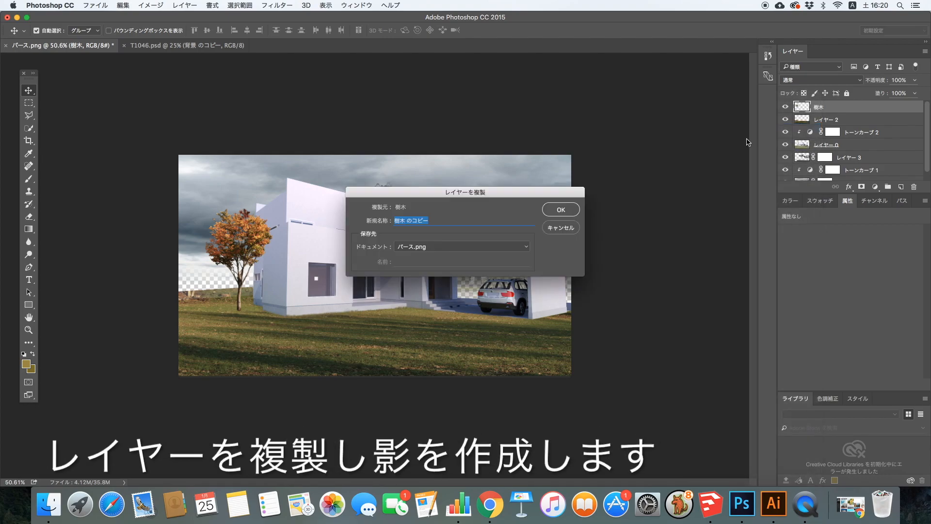
{"action": "left_click", "coordinate": [570, 213]}
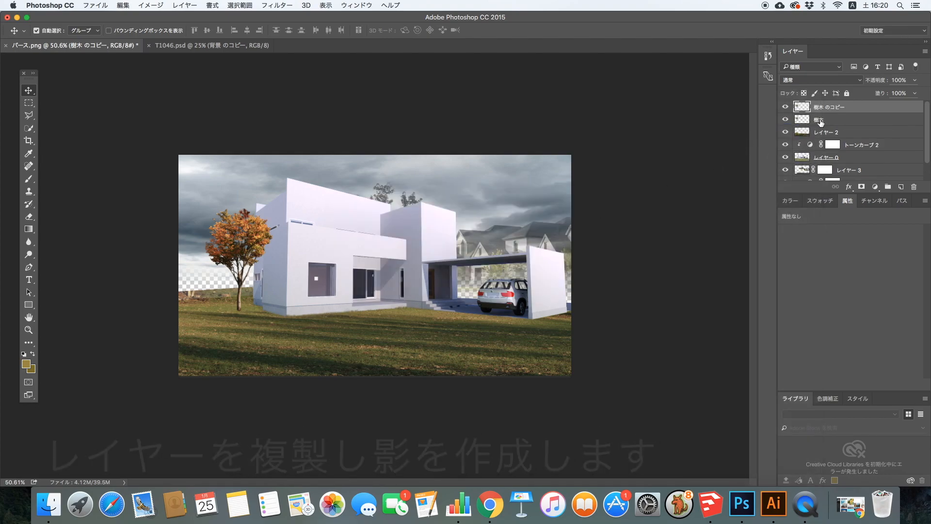
Apply a black Color Overlay layer style to the original 樹木 layer to make it the tree's shadow
{"action": "left_click", "coordinate": [817, 122]}
{"action": "right_click", "coordinate": [831, 127]}
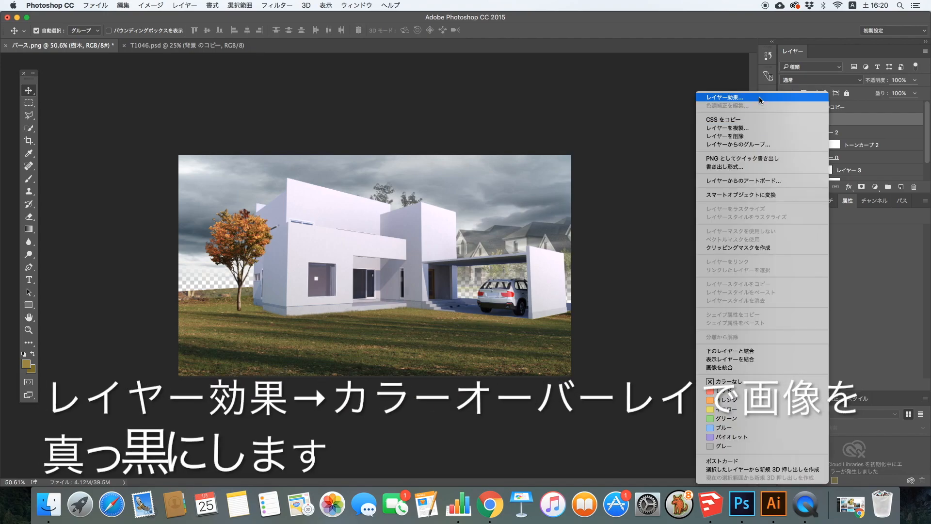
{"action": "left_click", "coordinate": [724, 97]}
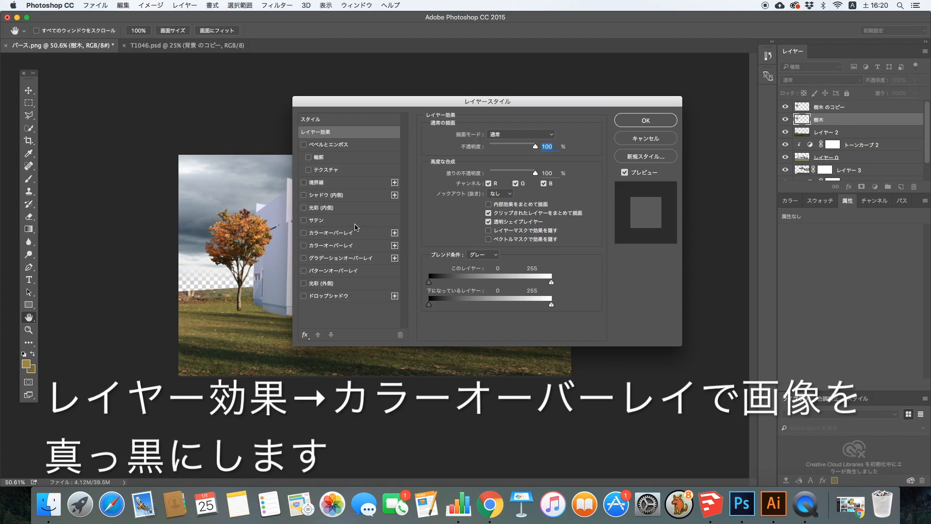
{"action": "left_click", "coordinate": [303, 234]}
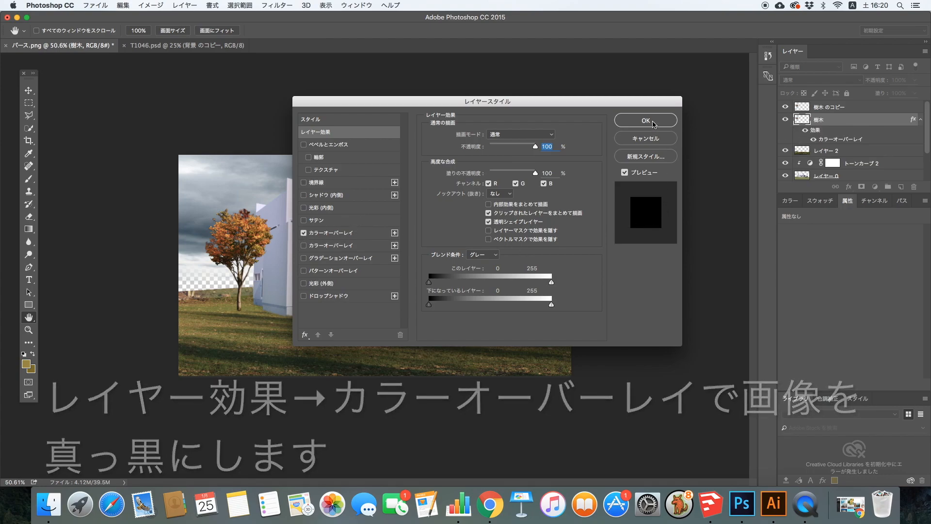
{"action": "left_click", "coordinate": [650, 122]}
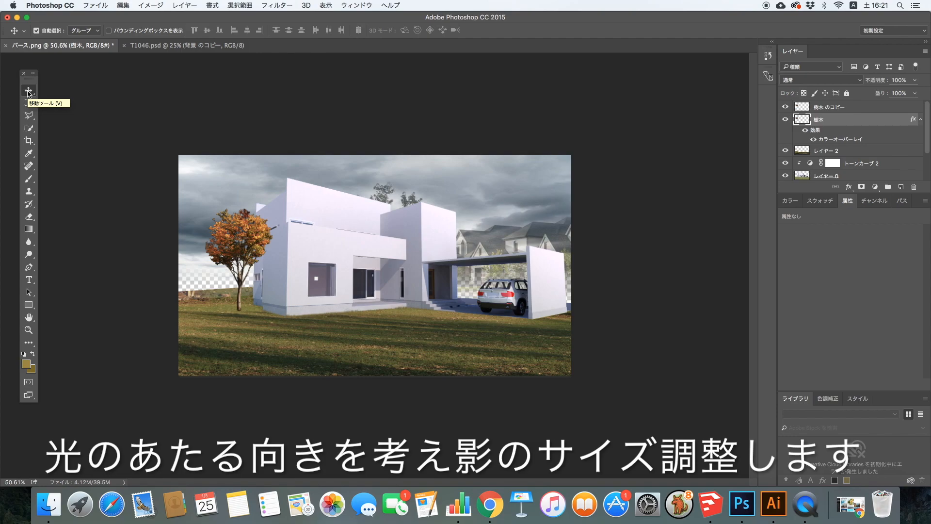
Free-transform the black 樹木 layer into a flattened shadow lying on the lawn leftward from the trunk's base
{"action": "key", "text": "super+t"}
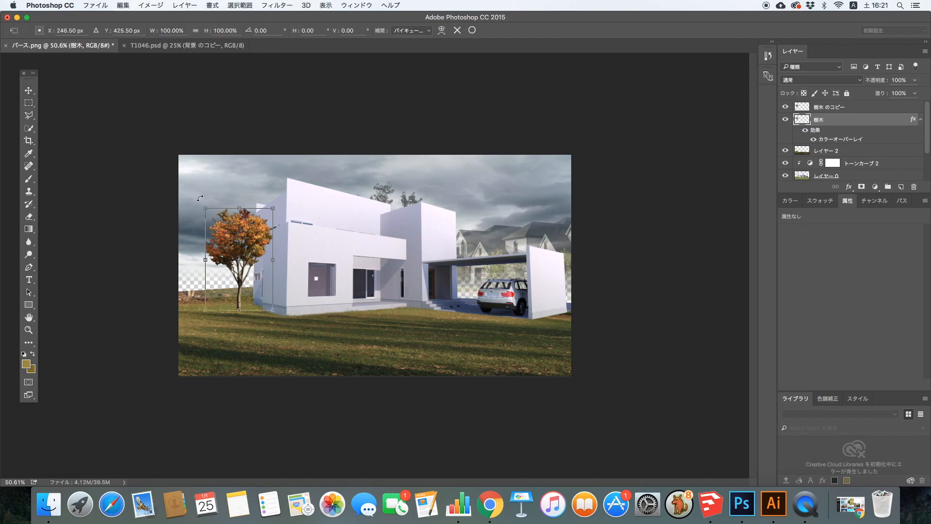
{"action": "left_click_drag", "start_coordinate": [200, 198], "coordinate": [156, 336]}
{"action": "key", "text": "super+0"}
{"action": "left_click_drag", "start_coordinate": [193, 280], "coordinate": [185, 261]}
{"action": "left_click_drag", "start_coordinate": [150, 323], "coordinate": [149, 334]}
{"action": "key", "text": "super+minus"}
{"action": "key", "text": "super+minus"}
{"action": "key", "text": "super+minus"}
{"action": "key", "text": "super+space"}
{"action": "left_click_drag", "start_coordinate": [154, 296], "coordinate": [184, 311]}
{"action": "key", "text": "space"}
{"action": "left_click_drag", "start_coordinate": [143, 225], "coordinate": [212, 279]}
{"action": "left_click_drag", "start_coordinate": [137, 370], "coordinate": [130, 327]}
{"action": "left_click_drag", "start_coordinate": [359, 387], "coordinate": [355, 380]}
{"action": "left_click_drag", "start_coordinate": [354, 311], "coordinate": [412, 328]}
{"action": "key", "text": "super+space"}
{"action": "left_click_drag", "start_coordinate": [402, 286], "coordinate": [388, 291]}
{"action": "key", "text": "super+space"}
{"action": "left_click_drag", "start_coordinate": [427, 339], "coordinate": [368, 321]}
{"action": "key", "text": "Return"}
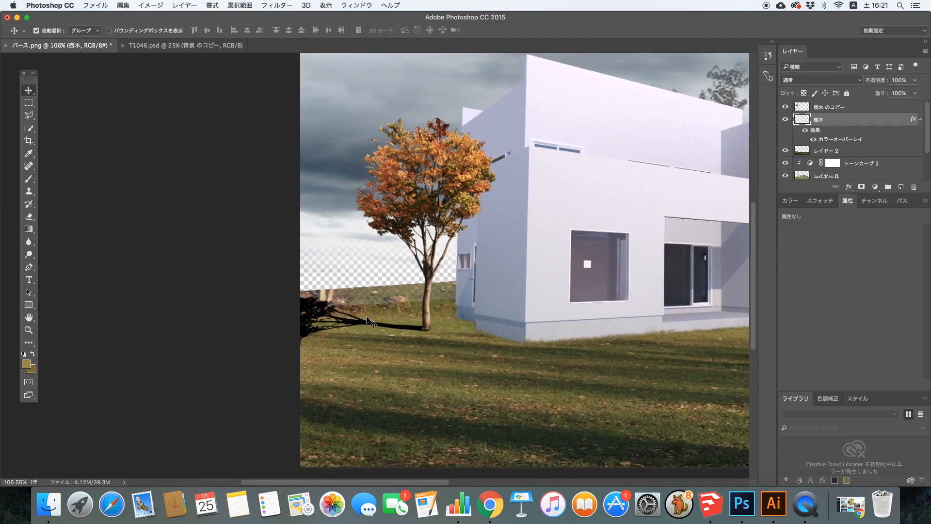
Soften the tree shadow on the 樹木 layer with a Gaussian Blur of 1.3 pixels radius
{"action": "key", "text": "super+0"}
{"action": "left_click", "coordinate": [192, 5]}
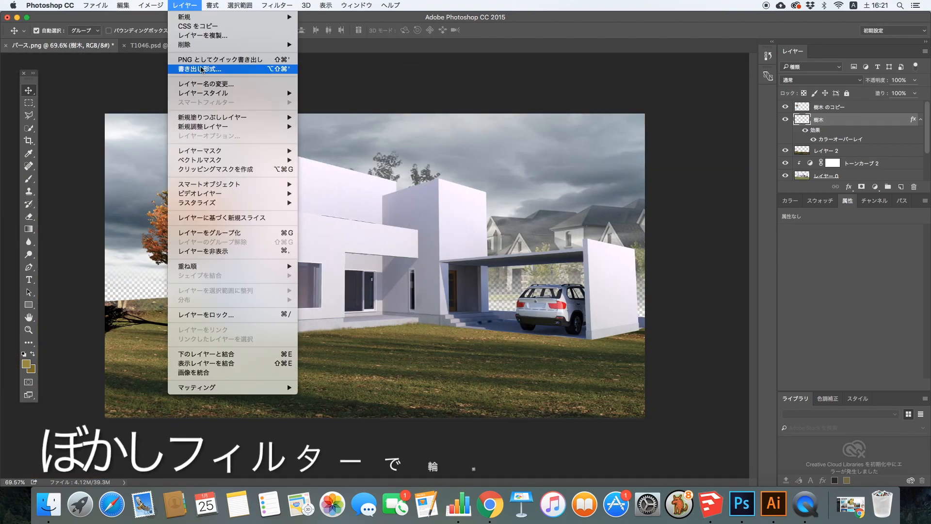
{"action": "mouse_move", "coordinate": [277, 4]}
{"action": "mouse_move", "coordinate": [286, 158]}
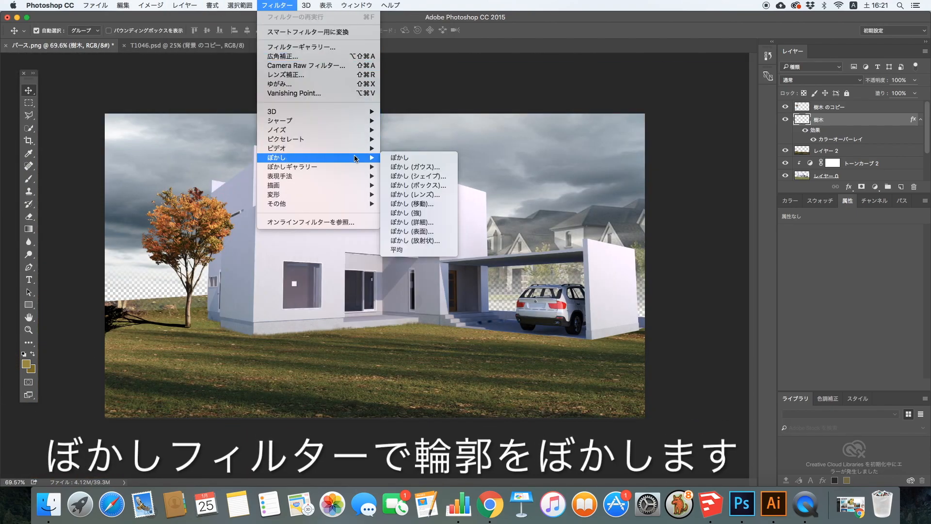
{"action": "left_click", "coordinate": [417, 170]}
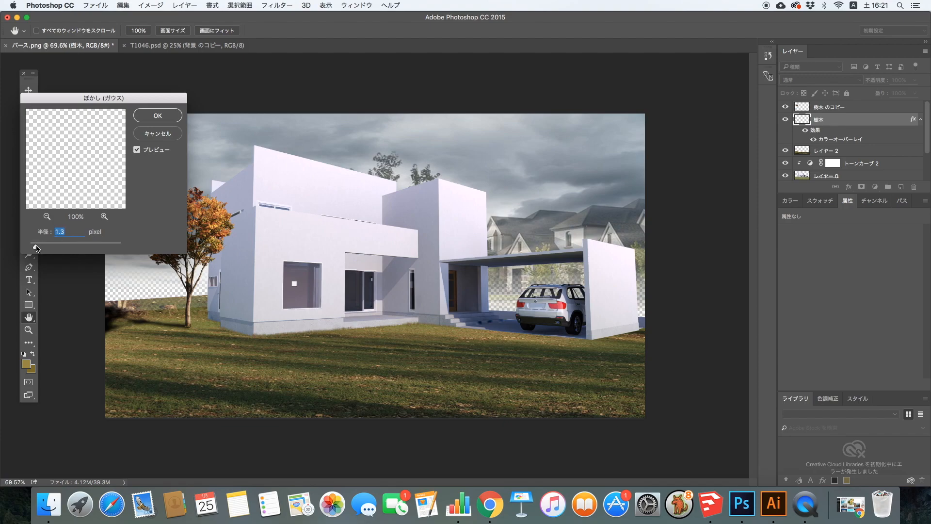
{"action": "left_click", "coordinate": [151, 123]}
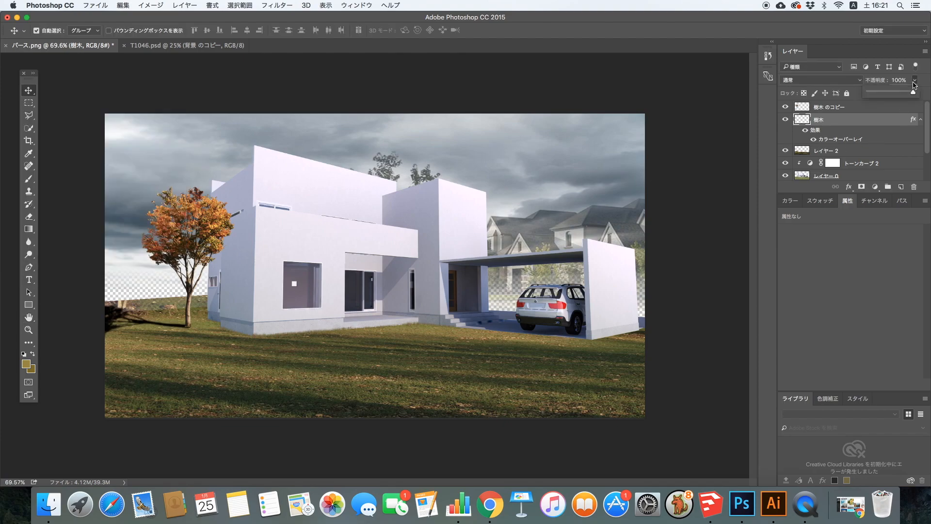
Lower the shadow layer 樹木 to 58% opacity
{"action": "left_click_drag", "start_coordinate": [891, 96], "coordinate": [889, 97]}
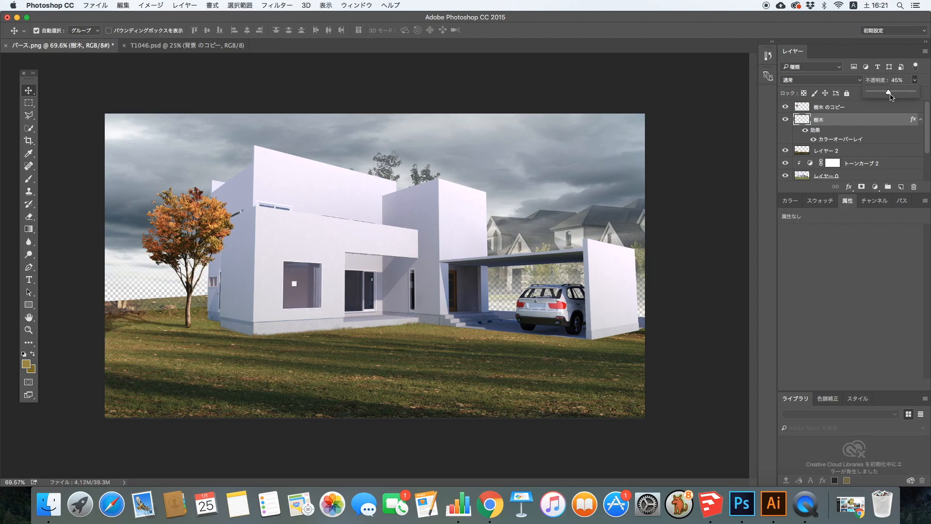
{"action": "left_click", "coordinate": [900, 94]}
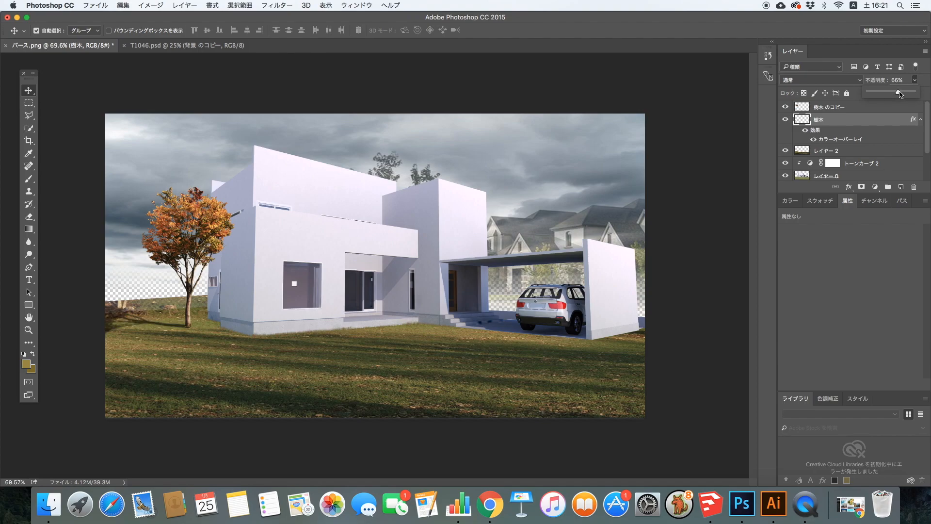
{"action": "left_click_drag", "start_coordinate": [324, 239], "coordinate": [318, 237]}
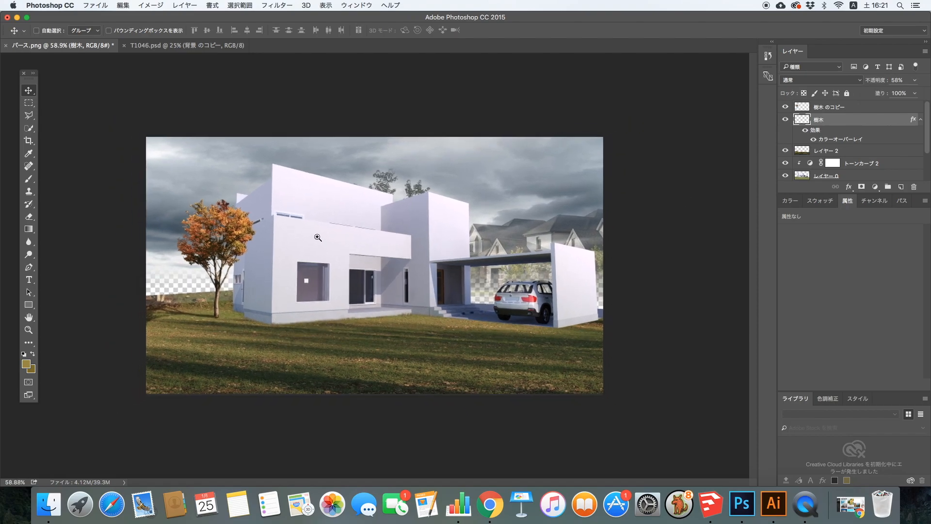
Slightly lower the opacity of the autumn tree layer 樹木 のコピー
{"action": "left_click", "coordinate": [879, 106]}
{"action": "left_click", "coordinate": [914, 80]}
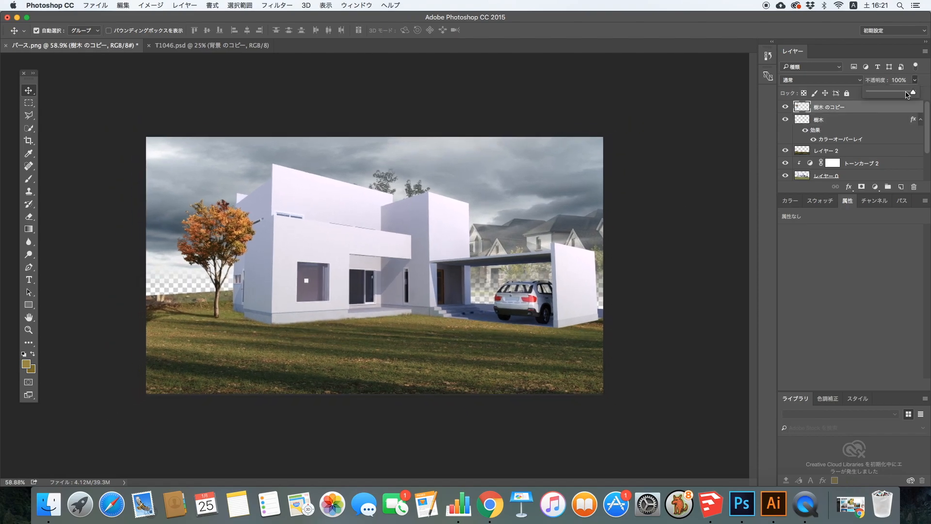
{"action": "left_click_drag", "start_coordinate": [907, 95], "coordinate": [906, 94]}
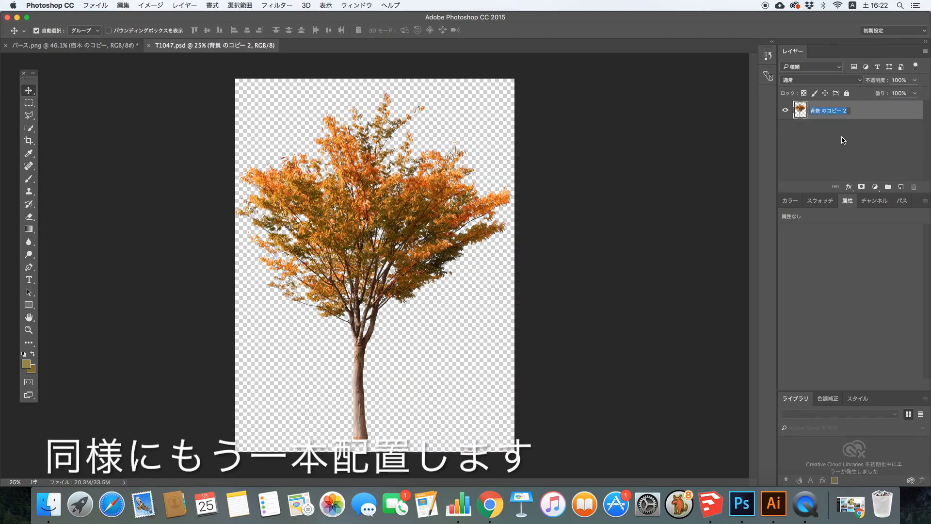
Rename the tree layer in T1047.psd as 樹木2 and bring it into パース.png
{"action": "type", "text": "樹木"}
{"action": "key", "text": "Return"}
{"action": "type", "text": "2"}
{"action": "key", "text": "Return"}
{"action": "left_click_drag", "start_coordinate": [357, 346], "coordinate": [250, 270]}
Scale the 樹木2 tree down and place it at the image's left edge, in front of and taller than the first tree
{"action": "scroll", "coordinate": [309, 276], "scroll_direction": "down", "scroll_amount": 3}
{"action": "key", "text": "super+t"}
{"action": "left_click_drag", "start_coordinate": [485, 389], "coordinate": [245, 138]}
{"action": "left_click_drag", "start_coordinate": [213, 107], "coordinate": [293, 300]}
{"action": "left_click_drag", "start_coordinate": [213, 136], "coordinate": [278, 250]}
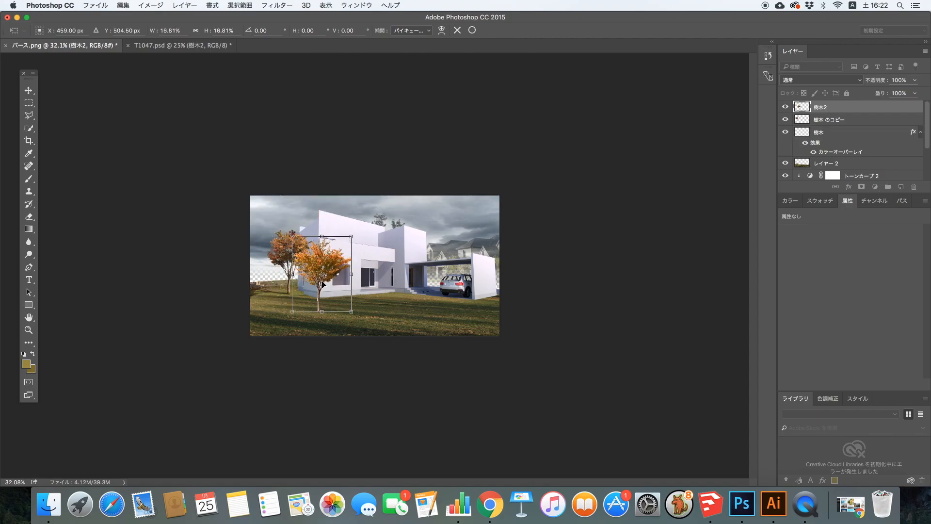
{"action": "left_click_drag", "start_coordinate": [318, 288], "coordinate": [254, 298]}
{"action": "left_click_drag", "start_coordinate": [288, 244], "coordinate": [315, 179]}
{"action": "scroll", "coordinate": [310, 194], "scroll_direction": "up", "scroll_amount": 4}
{"action": "left_click_drag", "start_coordinate": [201, 242], "coordinate": [158, 211]}
{"action": "scroll", "coordinate": [165, 243], "scroll_direction": "down", "scroll_amount": 4}
{"action": "key", "text": "Return"}
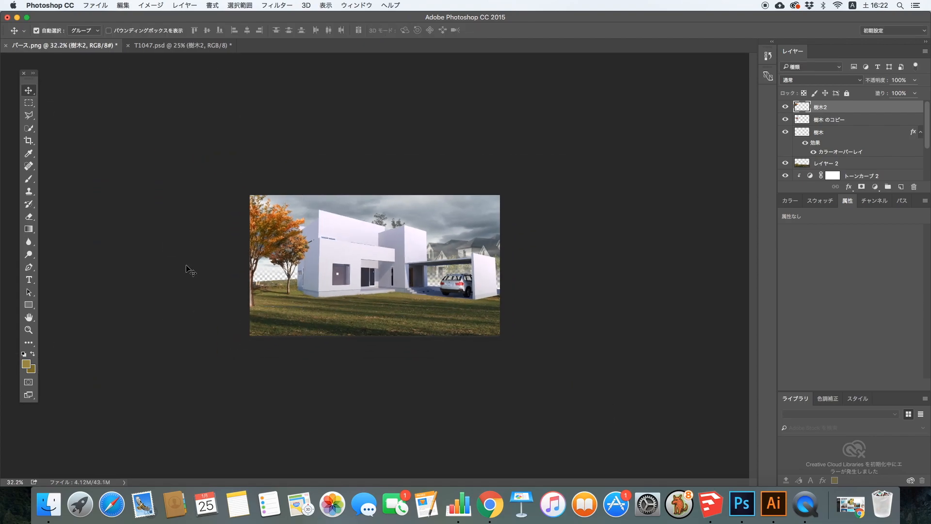
Reposition the 樹木2 tree on the left foreground lawn and widen it slightly outward, with the rulers shown
{"action": "scroll", "coordinate": [166, 245], "scroll_direction": "up", "scroll_amount": 1}
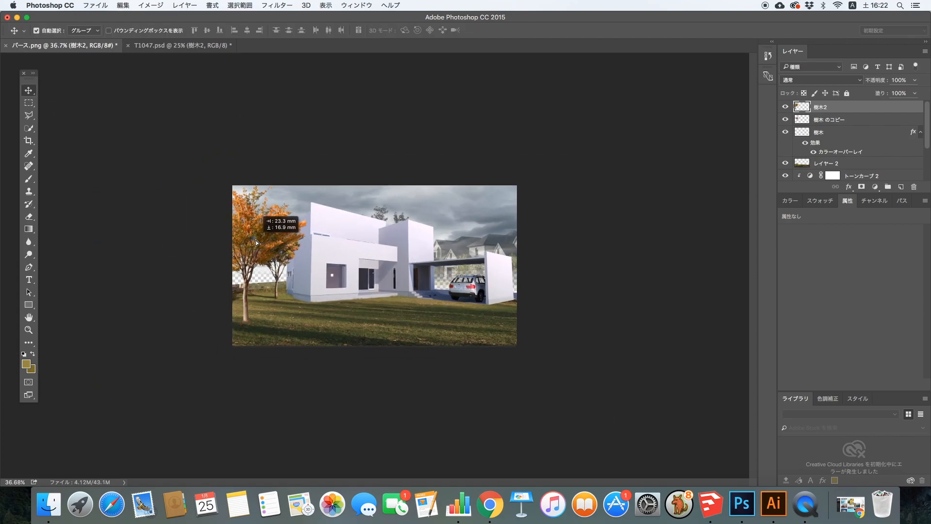
{"action": "scroll", "coordinate": [339, 233], "scroll_direction": "up", "scroll_amount": 1}
{"action": "key", "text": "super+r"}
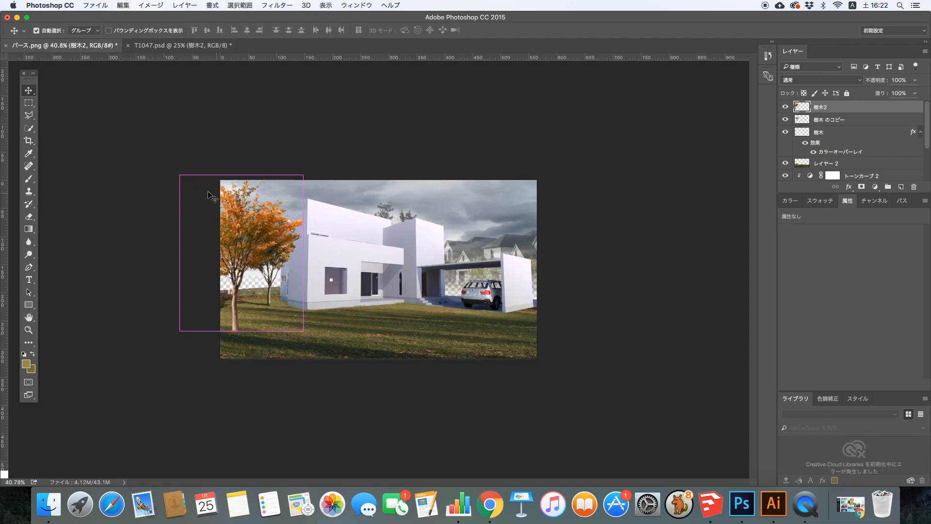
{"action": "scroll", "coordinate": [160, 165], "scroll_direction": "up", "scroll_amount": 1}
{"action": "key", "text": "super+t"}
{"action": "mouse_move", "coordinate": [166, 168]}
{"action": "left_mouse_down"}
{"action": "mouse_move", "coordinate": [150, 155]}
{"action": "mouse_move", "coordinate": [154, 169]}
{"action": "left_mouse_up"}
{"action": "key", "text": "Return"}
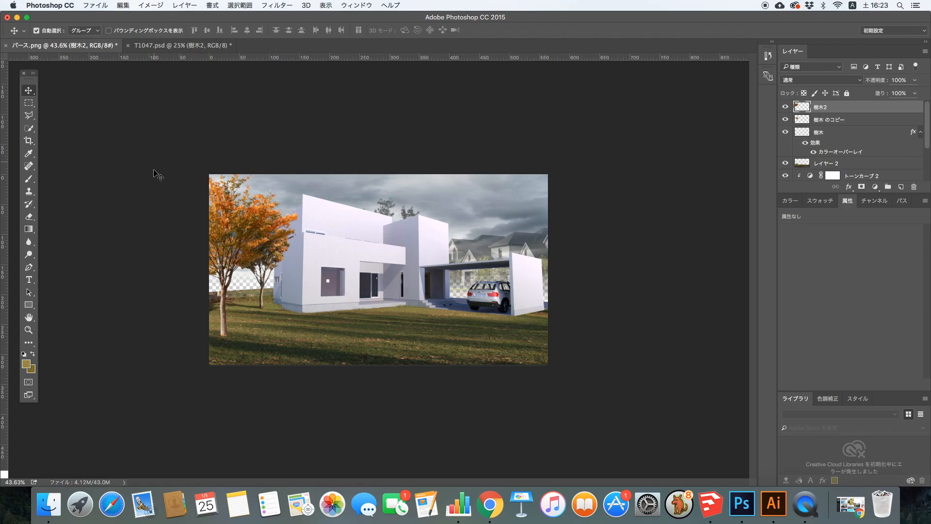
Duplicate the 樹木2 layer within パース.png as 樹木2 のコピー
{"action": "right_click", "coordinate": [825, 118]}
{"action": "left_click", "coordinate": [711, 127]}
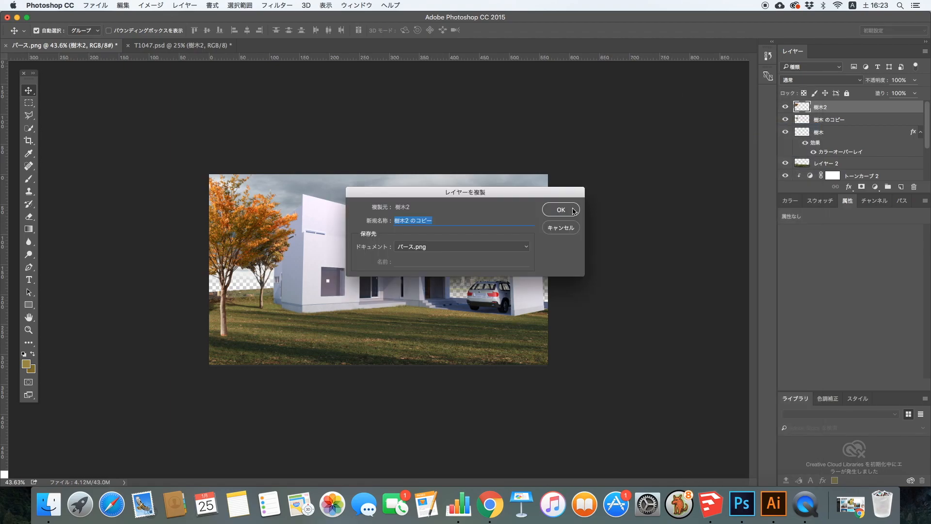
{"action": "key", "text": "Return"}
Apply a black Color Overlay layer style to the original 樹木2 layer to make it the second tree's shadow
{"action": "right_click", "coordinate": [814, 122]}
{"action": "left_click", "coordinate": [708, 97]}
{"action": "left_click", "coordinate": [303, 232]}
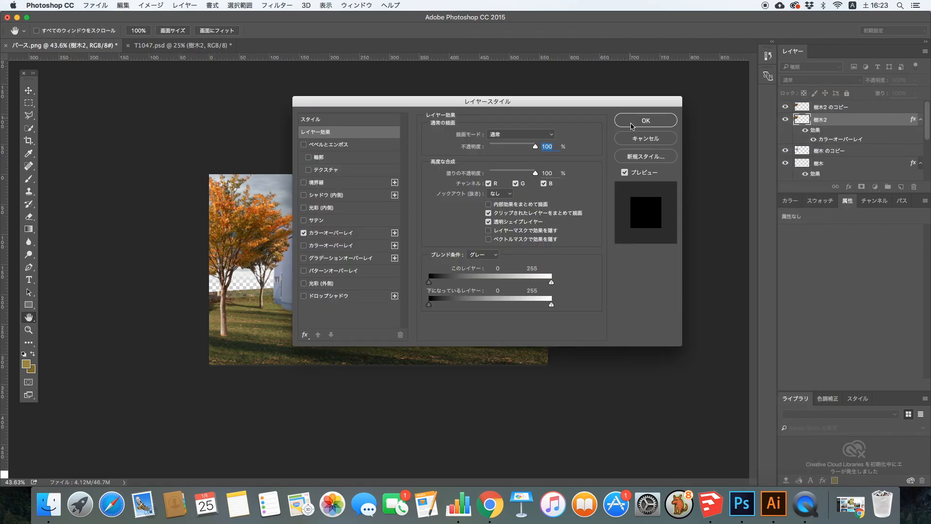
{"action": "left_click", "coordinate": [644, 121]}
Free-transform the black 樹木2 layer into a flattened shadow on the lawn and move it toward the second tree's trunk base
{"action": "key", "text": "super+t"}
{"action": "left_click_drag", "start_coordinate": [161, 166], "coordinate": [56, 291]}
{"action": "left_click_drag", "start_coordinate": [299, 166], "coordinate": [154, 285]}
{"action": "scroll", "coordinate": [156, 291], "scroll_direction": "up", "scroll_amount": 6}
{"action": "key", "text": "Return"}
{"action": "left_click_drag", "start_coordinate": [80, 407], "coordinate": [337, 385]}
{"action": "left_click_drag", "start_coordinate": [249, 386], "coordinate": [271, 386]}
Refine the second tree's shadow with another free transform so it starts at the trunk's foot and runs leftward
{"action": "key", "text": "super+t"}
{"action": "left_click_drag", "start_coordinate": [367, 407], "coordinate": [376, 363]}
{"action": "left_click_drag", "start_coordinate": [282, 357], "coordinate": [269, 390]}
{"action": "scroll", "coordinate": [260, 385], "scroll_direction": "up", "scroll_amount": 10}
{"action": "left_click_drag", "start_coordinate": [327, 402], "coordinate": [335, 395]}
{"action": "key", "text": "Return"}
Lower the opacity of the 樹木2 shadow layer so the grass shows through
{"action": "left_click", "coordinate": [914, 80]}
{"action": "left_click_drag", "start_coordinate": [917, 95], "coordinate": [892, 94]}
{"action": "mouse_move", "coordinate": [473, 243]}
{"action": "left_mouse_down"}
{"action": "mouse_move", "coordinate": [385, 226]}
{"action": "mouse_move", "coordinate": [90, 326]}
{"action": "left_mouse_up"}
On the 樹木2 のコピー layer, paint grass blades with the size 20 grass brush over both trunk bases where they meet the lawn
{"action": "left_click", "coordinate": [838, 111]}
{"action": "left_click", "coordinate": [29, 216]}
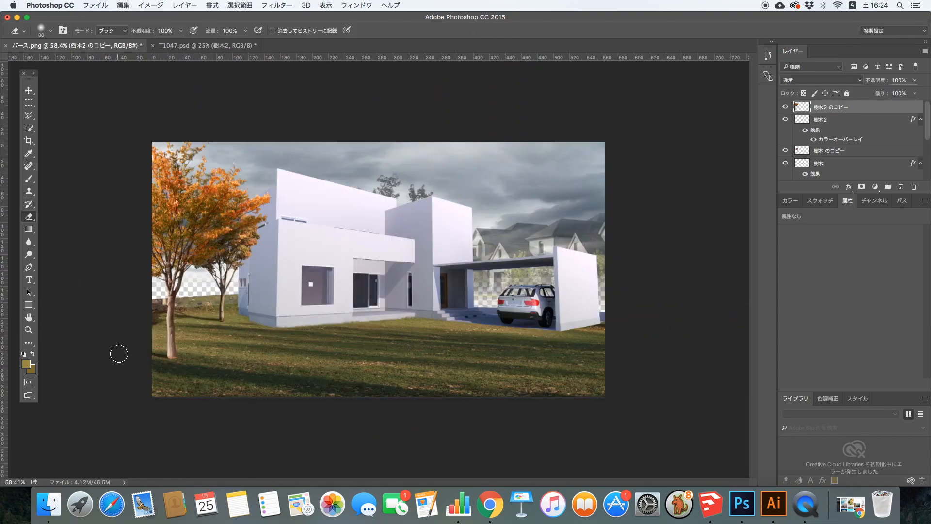
{"action": "scroll", "coordinate": [119, 353], "scroll_direction": "up", "scroll_amount": 5}
{"action": "scroll", "coordinate": [831, 136], "scroll_direction": "down", "scroll_amount": 3}
{"action": "left_click", "coordinate": [829, 126]}
{"action": "left_click", "coordinate": [29, 179]}
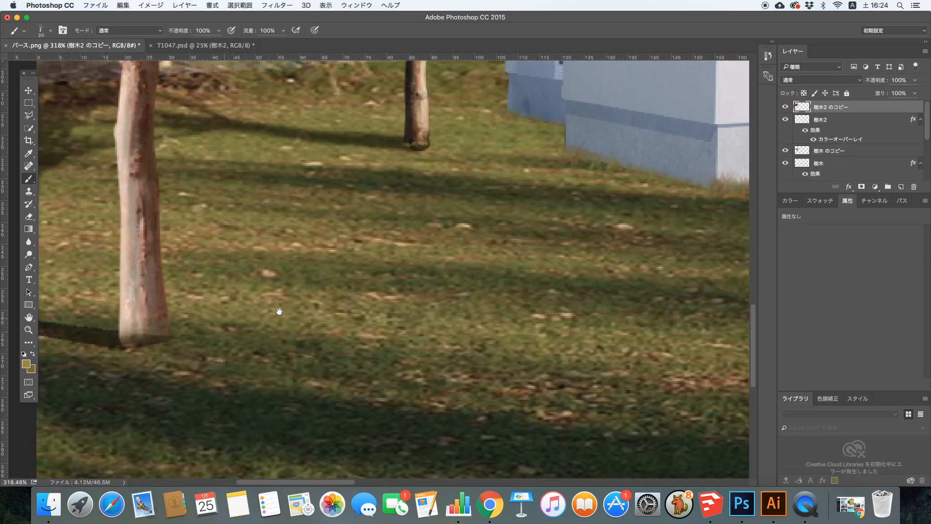
{"action": "scroll", "coordinate": [279, 311], "scroll_direction": "left", "scroll_amount": 2}
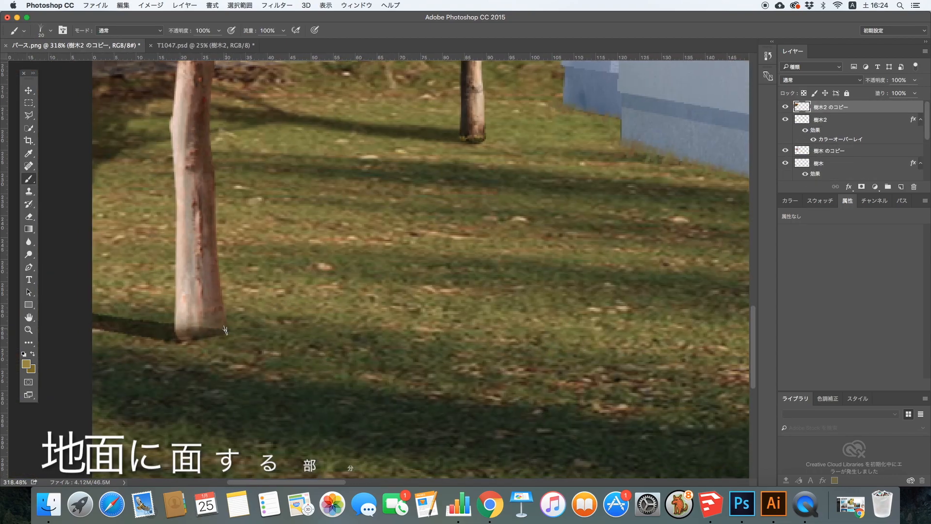
{"action": "left_click_drag", "start_coordinate": [225, 330], "coordinate": [182, 332]}
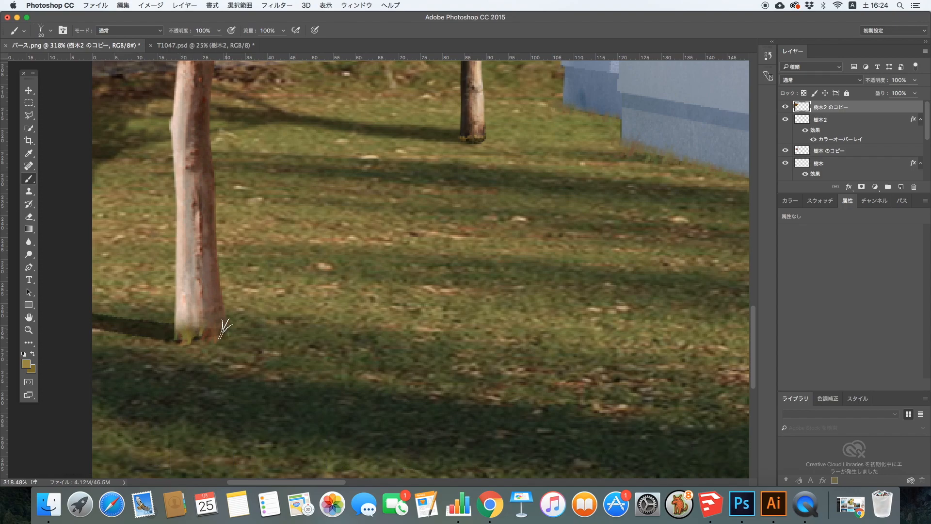
{"action": "left_click_drag", "start_coordinate": [503, 180], "coordinate": [389, 220]}
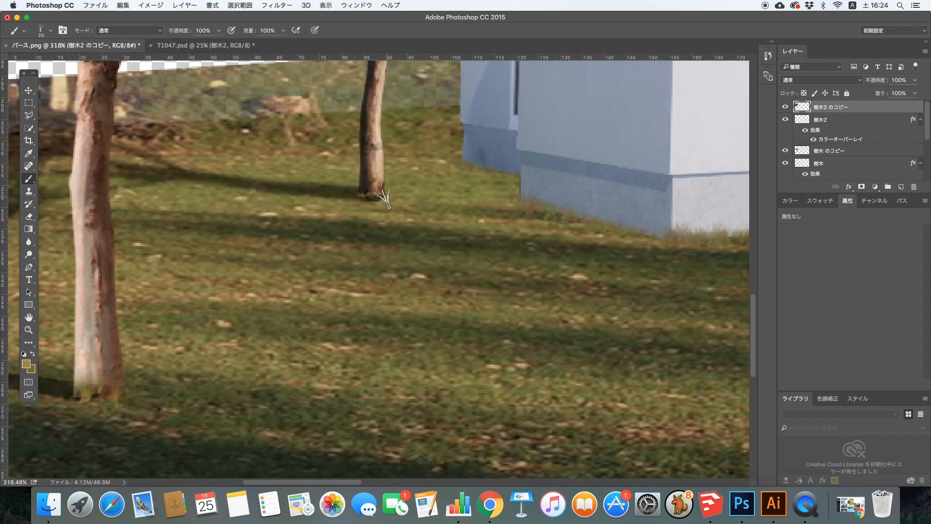
{"action": "left_click_drag", "start_coordinate": [329, 206], "coordinate": [269, 199]}
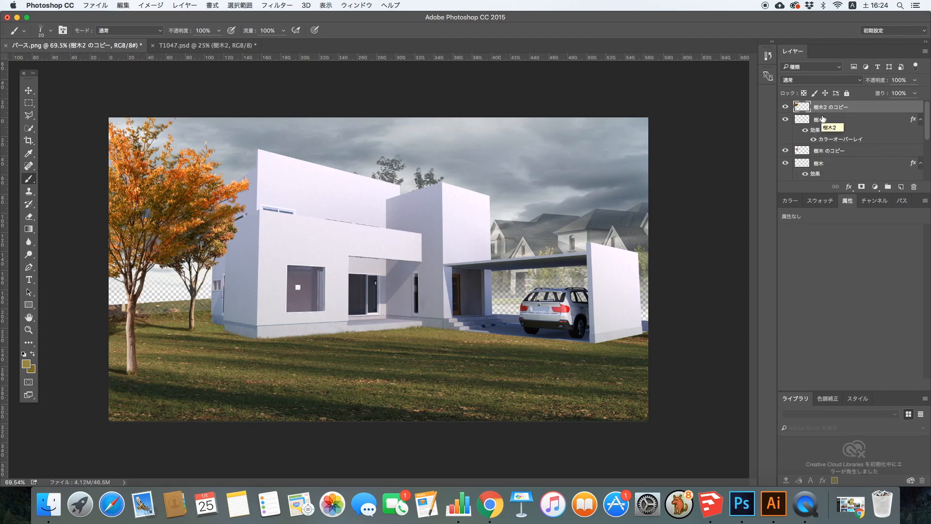
On the 樹木 のコピー layer, clean up the rear tree's trunk base with the Eraser at size 30
{"action": "left_click", "coordinate": [823, 154]}
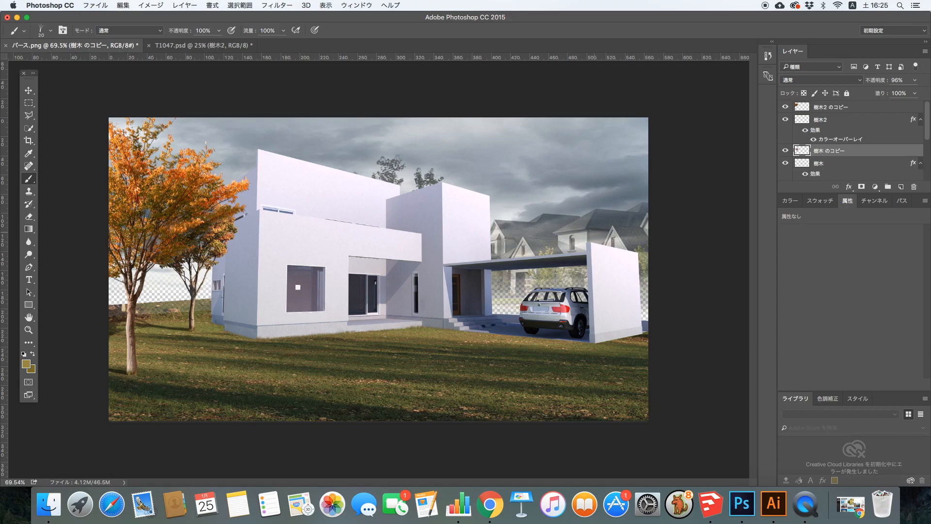
{"action": "left_click", "coordinate": [27, 219]}
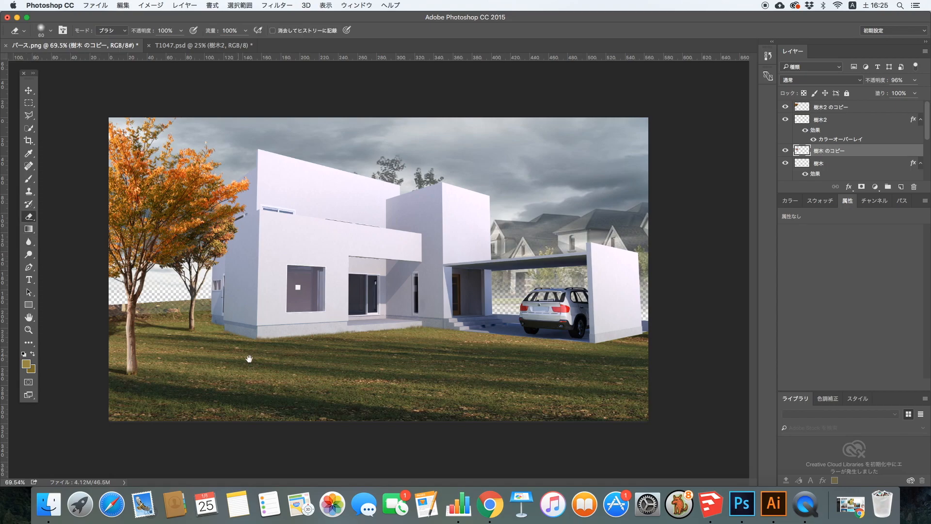
{"action": "scroll", "coordinate": [187, 341], "scroll_direction": "up", "scroll_amount": 10}
{"action": "key", "text": "bracketleft"}
{"action": "key", "text": "bracketleft"}
{"action": "key", "text": "bracketleft"}
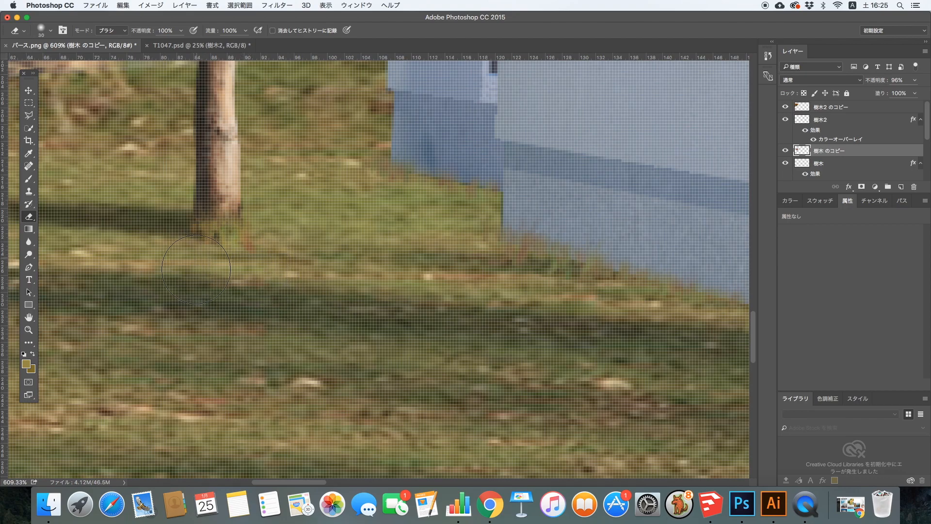
{"action": "scroll", "coordinate": [214, 258], "scroll_direction": "down", "scroll_amount": 7}
{"action": "scroll", "coordinate": [214, 258], "scroll_direction": "down", "scroll_amount": 6}
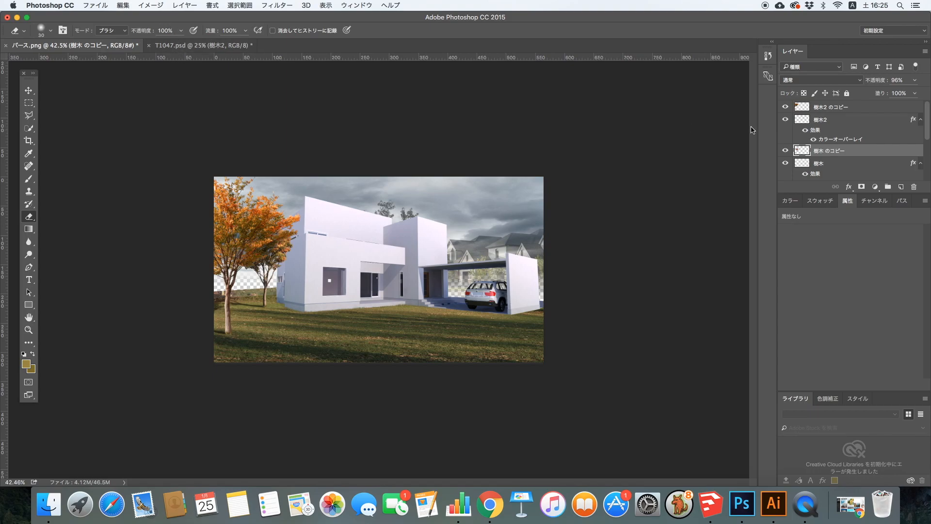
Apply Curves to the 樹木2 のコピー layer with points at input 55, output 38 and input 173, output 172
{"action": "left_click", "coordinate": [831, 108]}
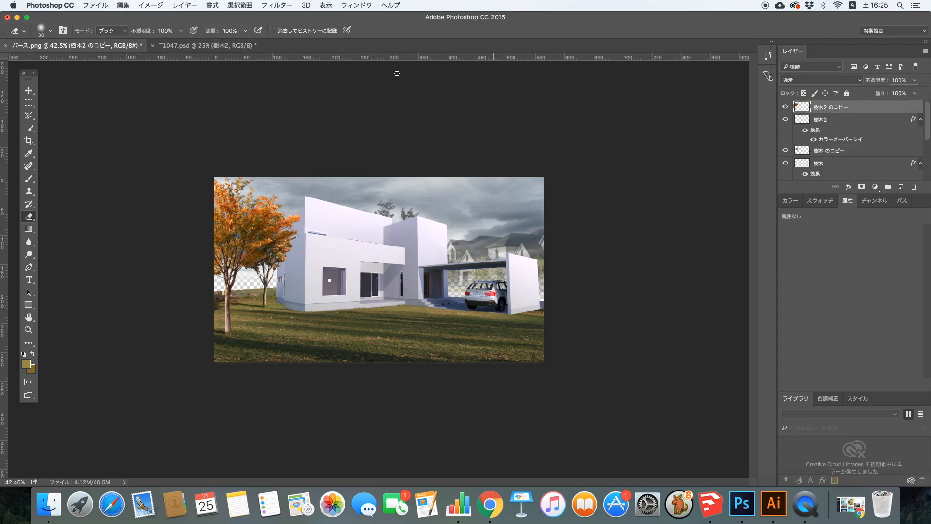
{"action": "left_click", "coordinate": [161, 9]}
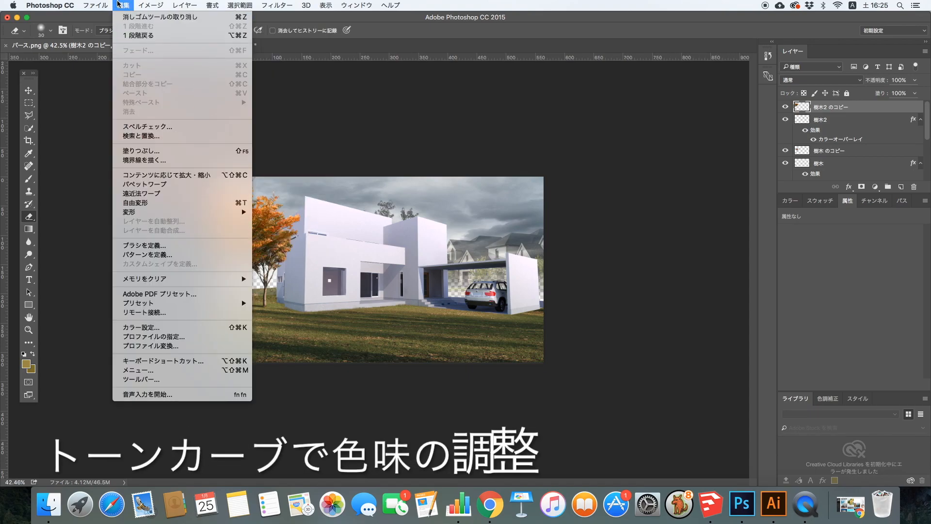
{"action": "mouse_move", "coordinate": [160, 31]}
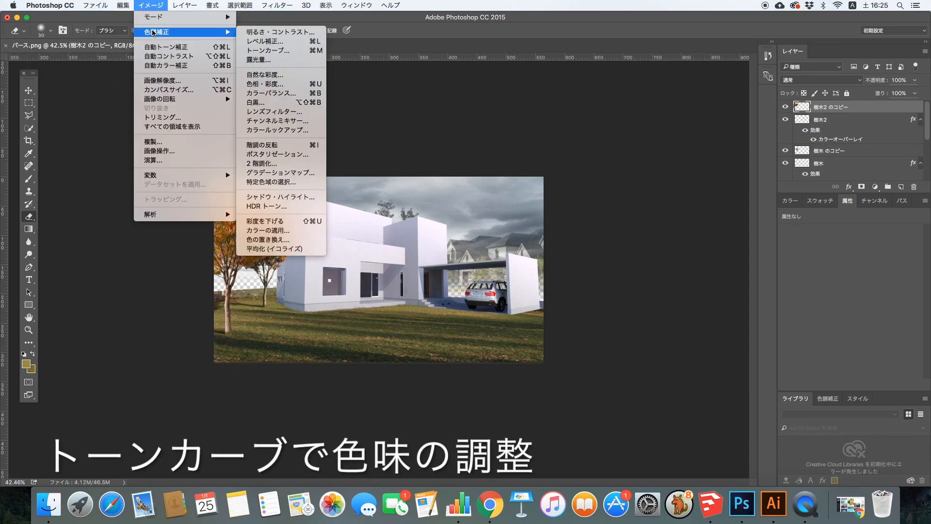
{"action": "left_click", "coordinate": [262, 50]}
{"action": "left_click_drag", "start_coordinate": [579, 216], "coordinate": [579, 224]}
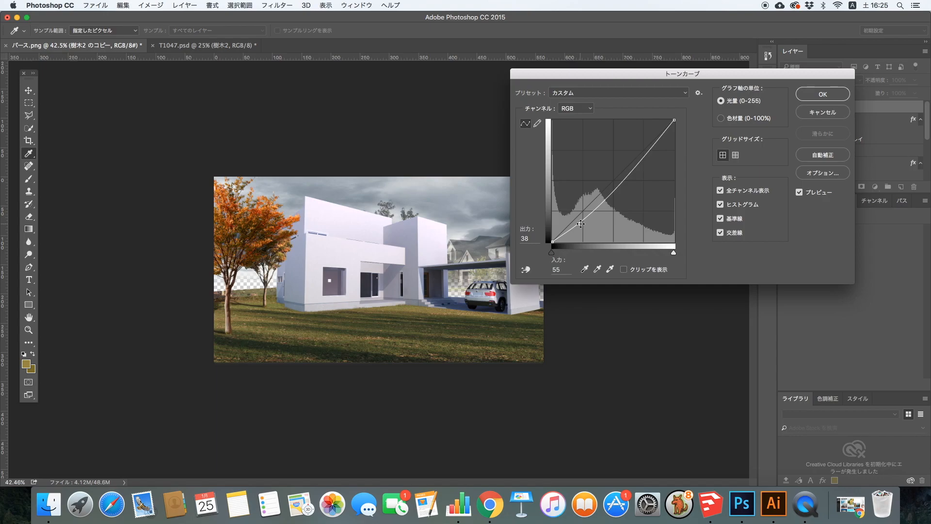
{"action": "left_click_drag", "start_coordinate": [638, 163], "coordinate": [635, 160]}
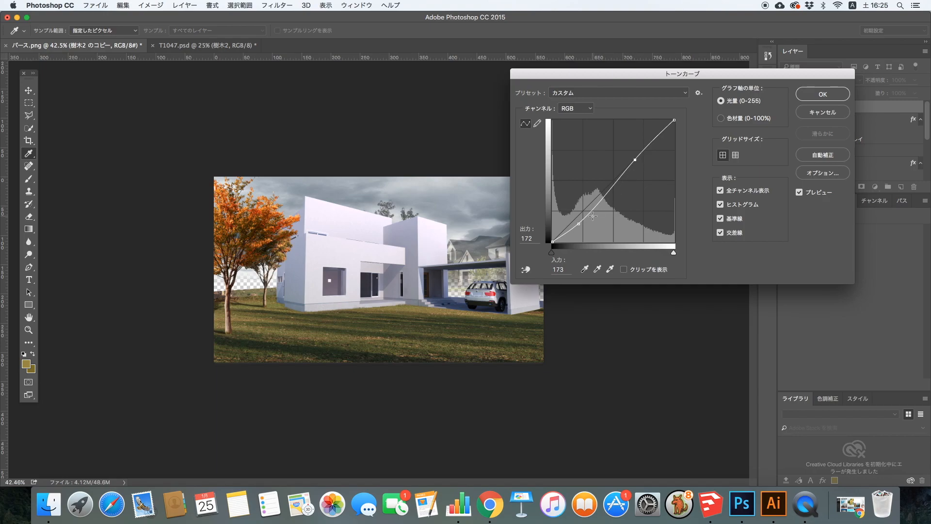
{"action": "left_click", "coordinate": [806, 99]}
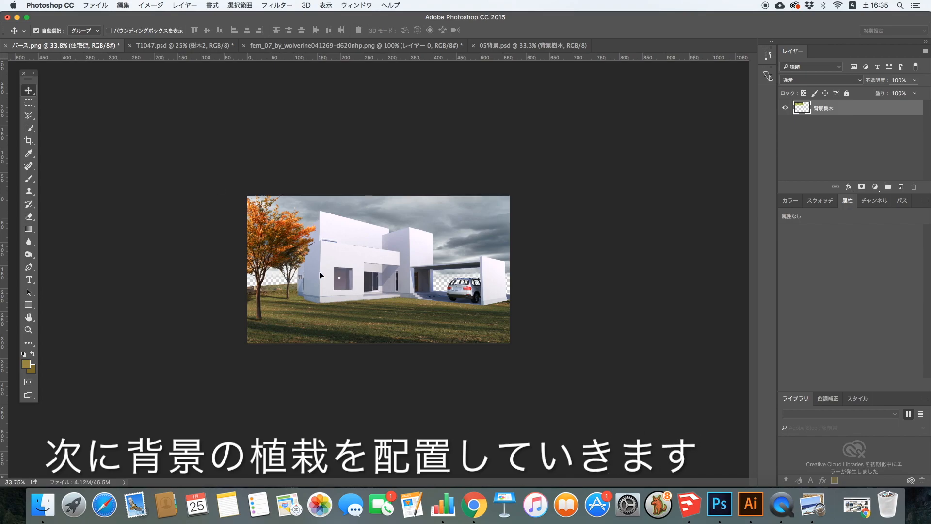
Bring the 背景樹木 layer from 05背景.psd into パース.png and scale it to about 25% behind the autumn trees
{"action": "left_click_drag", "start_coordinate": [319, 275], "coordinate": [321, 277]}
{"action": "key", "text": "super+t"}
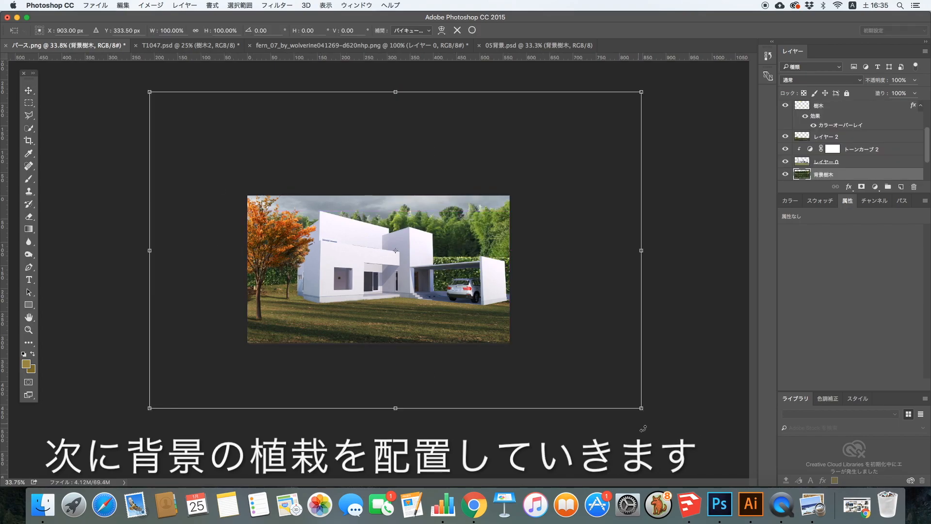
{"action": "left_click_drag", "start_coordinate": [639, 406], "coordinate": [419, 270]}
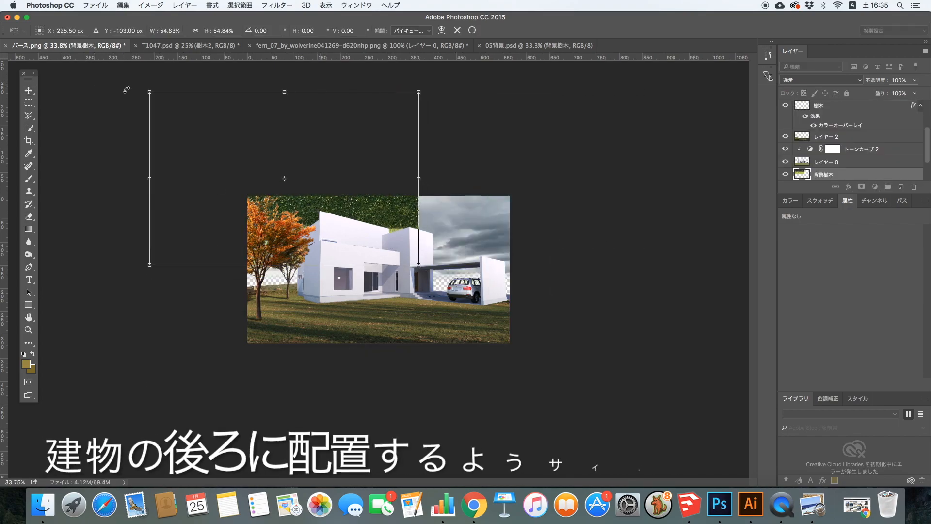
{"action": "left_click_drag", "start_coordinate": [149, 91], "coordinate": [274, 216]}
{"action": "scroll", "coordinate": [283, 233], "scroll_direction": "up", "scroll_amount": 3}
{"action": "left_click_drag", "start_coordinate": [414, 189], "coordinate": [270, 255]}
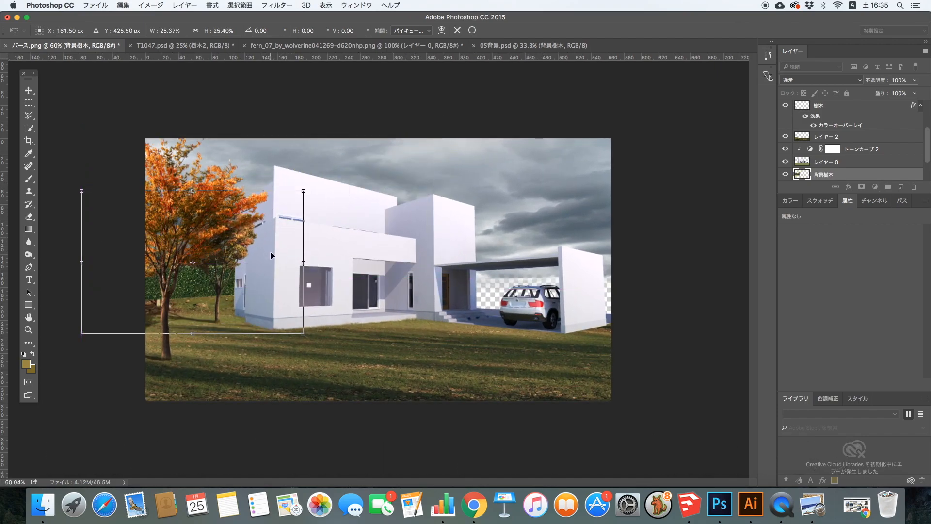
Fine-tune the size and position of the 背景樹木 hedge behind the lawn beside the house, and apply the transform
{"action": "left_click_drag", "start_coordinate": [82, 258], "coordinate": [514, 271]}
{"action": "left_click_drag", "start_coordinate": [436, 273], "coordinate": [265, 276]}
{"action": "left_click_drag", "start_coordinate": [133, 194], "coordinate": [145, 235]}
{"action": "left_click_drag", "start_coordinate": [325, 336], "coordinate": [297, 316]}
{"action": "left_click_drag", "start_coordinate": [298, 235], "coordinate": [297, 231]}
{"action": "key", "text": "Return"}
Apply Color Balance to the 背景樹木 layer's midtones with levels +22, -32 and -34 to match the autumn tones
{"action": "left_click_drag", "start_coordinate": [204, 280], "coordinate": [258, 286]}
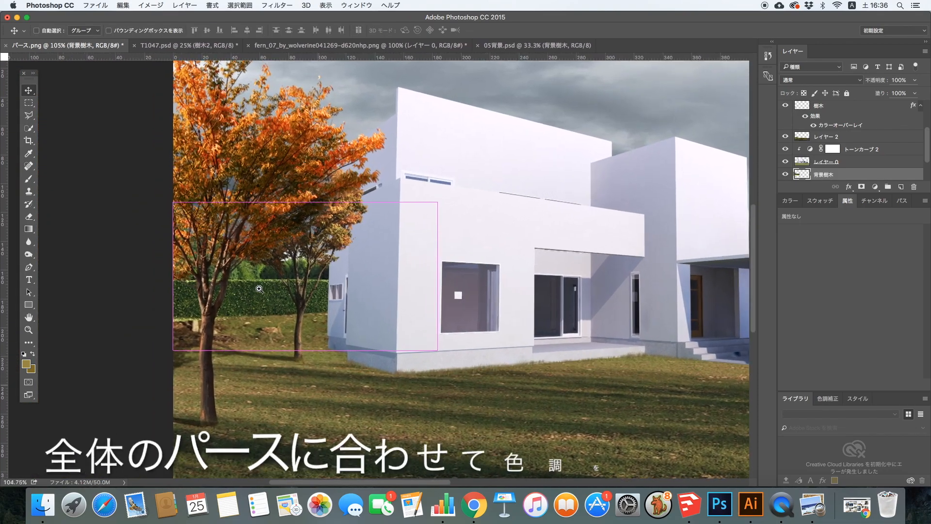
{"action": "left_click", "coordinate": [145, 5]}
{"action": "mouse_move", "coordinate": [157, 32]}
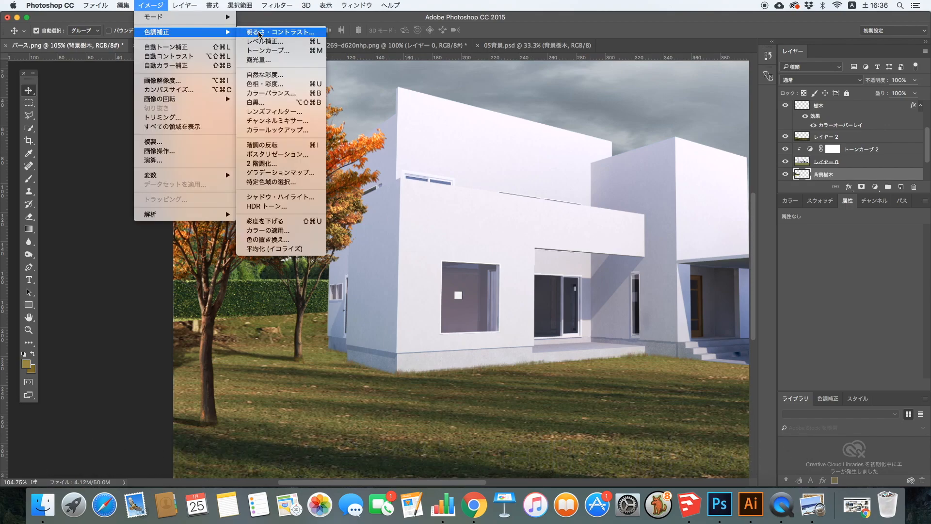
{"action": "left_click", "coordinate": [262, 93]}
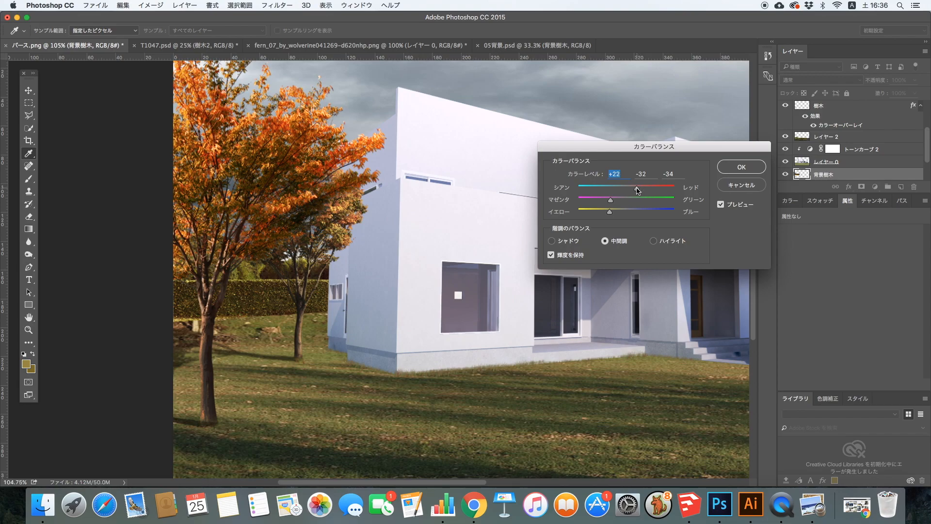
{"action": "left_click", "coordinate": [741, 167]}
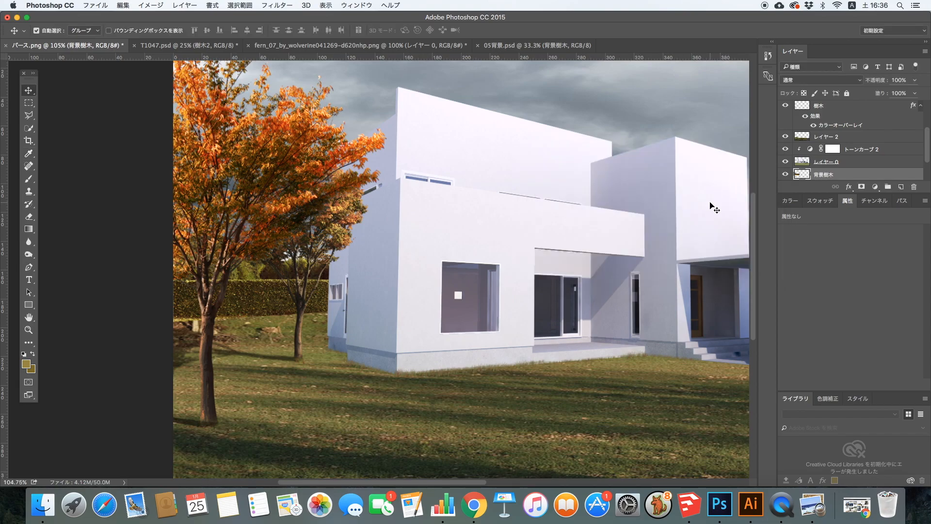
Select the lawn layer レイヤー 2 and touch it up with the Eraser
{"action": "scroll", "coordinate": [832, 162], "scroll_direction": "down", "scroll_amount": 2}
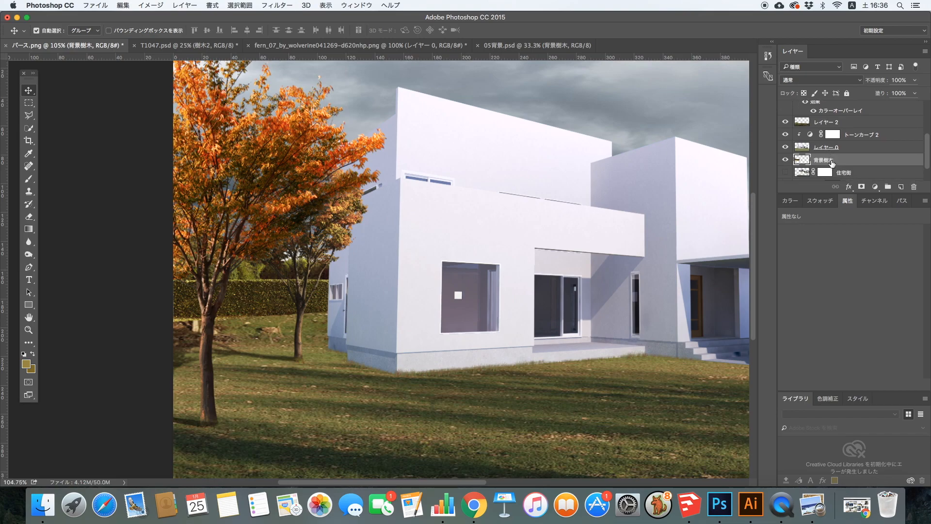
{"action": "scroll", "coordinate": [855, 161], "scroll_direction": "down", "scroll_amount": 1}
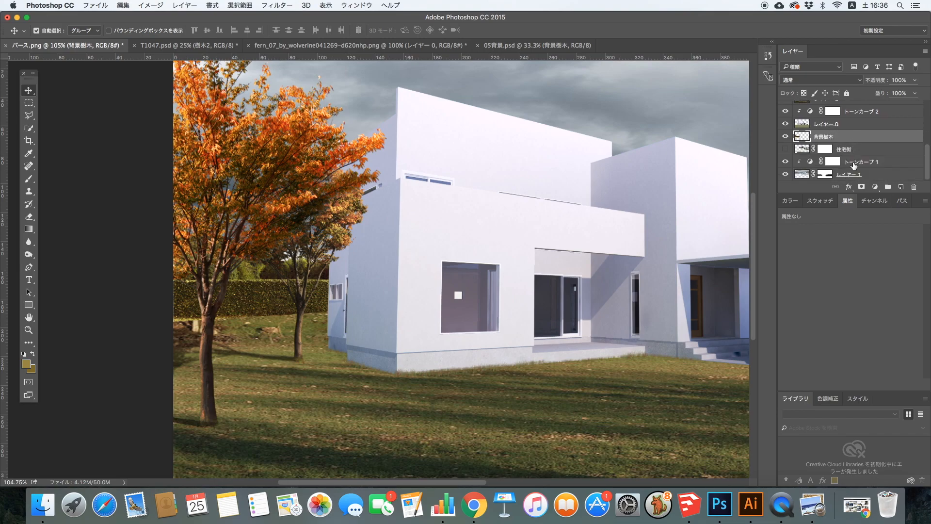
{"action": "scroll", "coordinate": [853, 165], "scroll_direction": "up", "scroll_amount": 2}
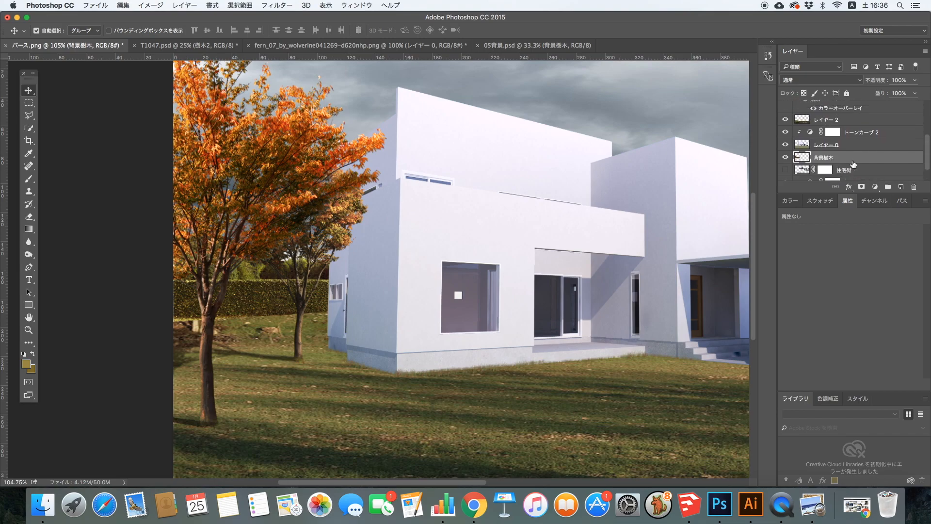
{"action": "left_click", "coordinate": [788, 120]}
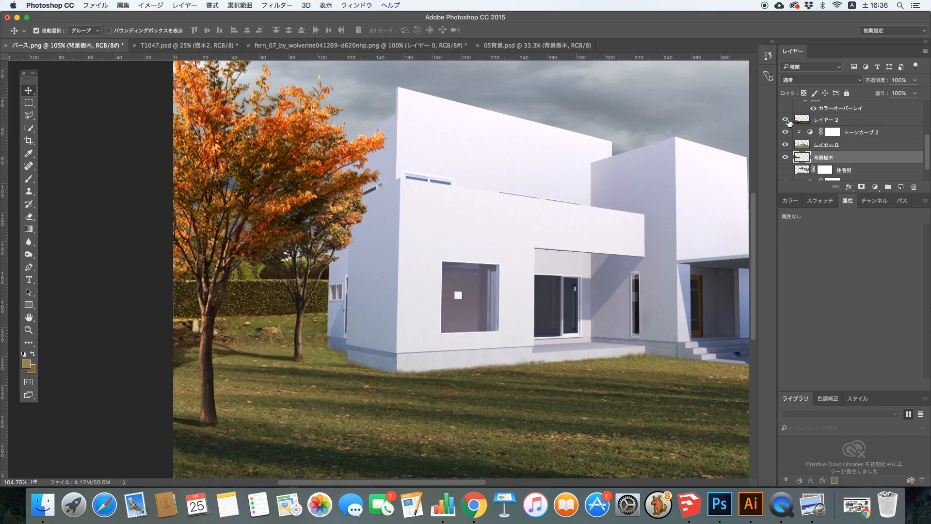
{"action": "left_click", "coordinate": [840, 122]}
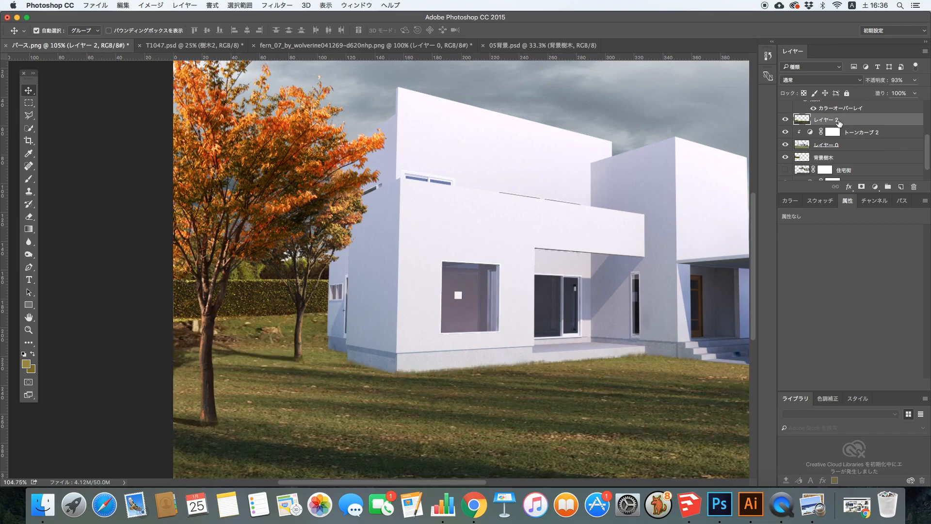
{"action": "left_click", "coordinate": [30, 216]}
{"action": "left_click_drag", "start_coordinate": [129, 259], "coordinate": [153, 279]}
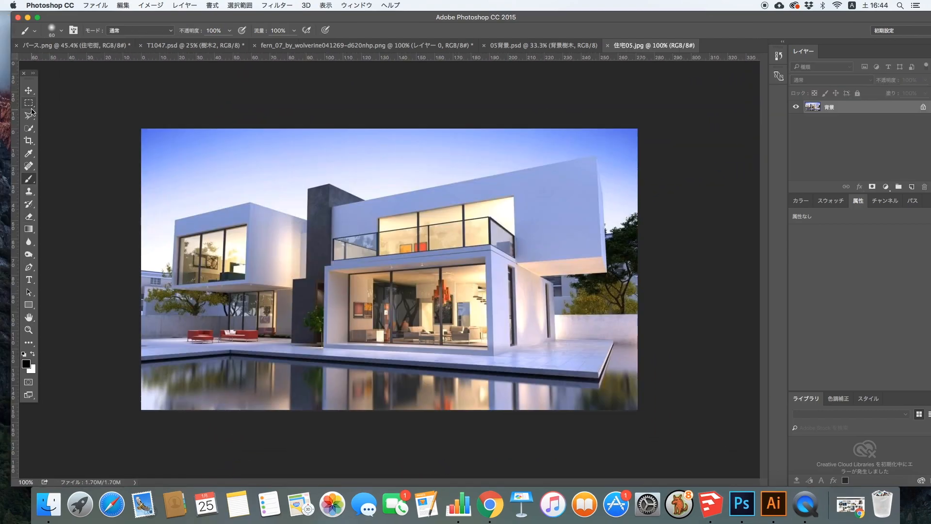
In 住宅05.jpg, unlock the background layer and outline the two left panes of the large ground-floor window with a polygonal lasso selection
{"action": "left_click", "coordinate": [922, 107]}
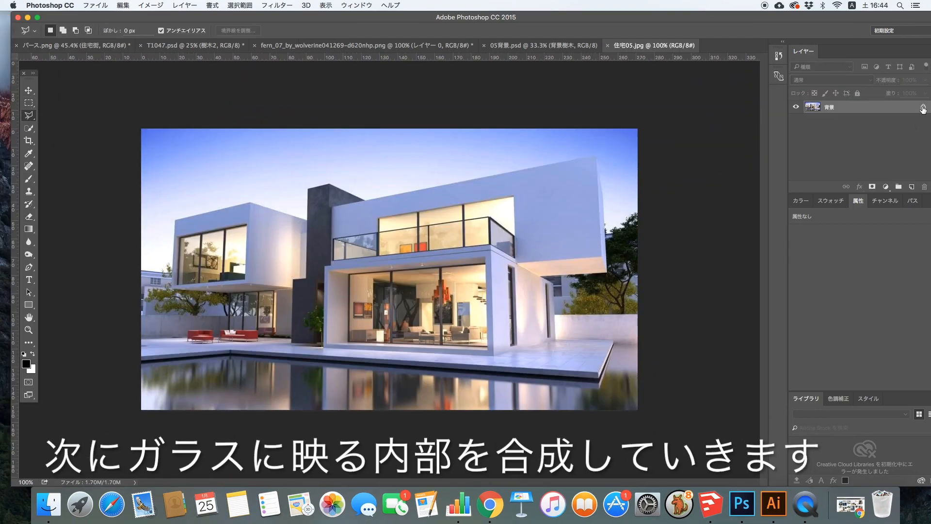
{"action": "left_click_drag", "start_coordinate": [445, 340], "coordinate": [524, 340]}
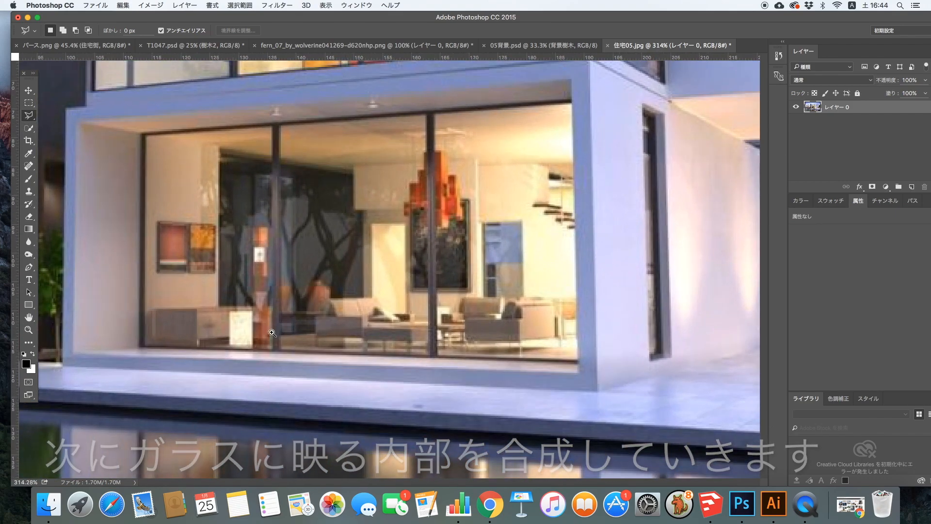
{"action": "left_click", "coordinate": [145, 346]}
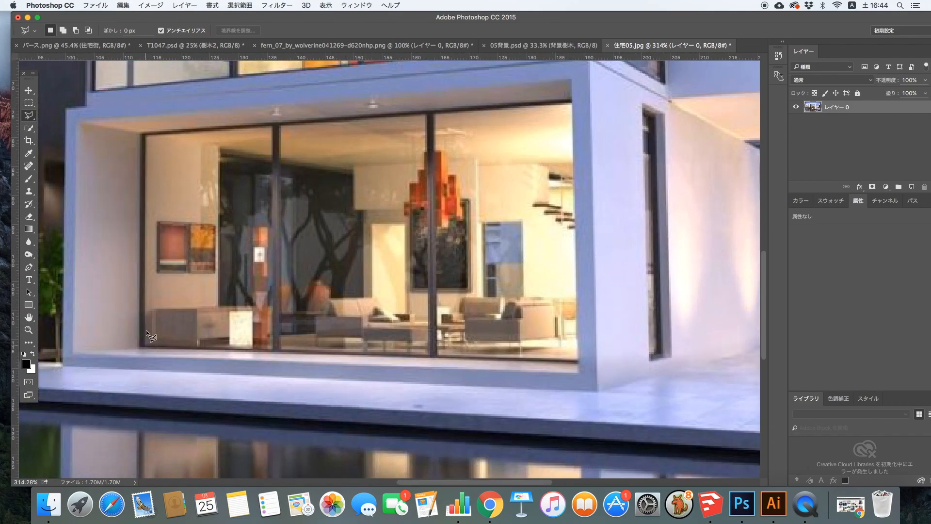
{"action": "left_click", "coordinate": [147, 136]}
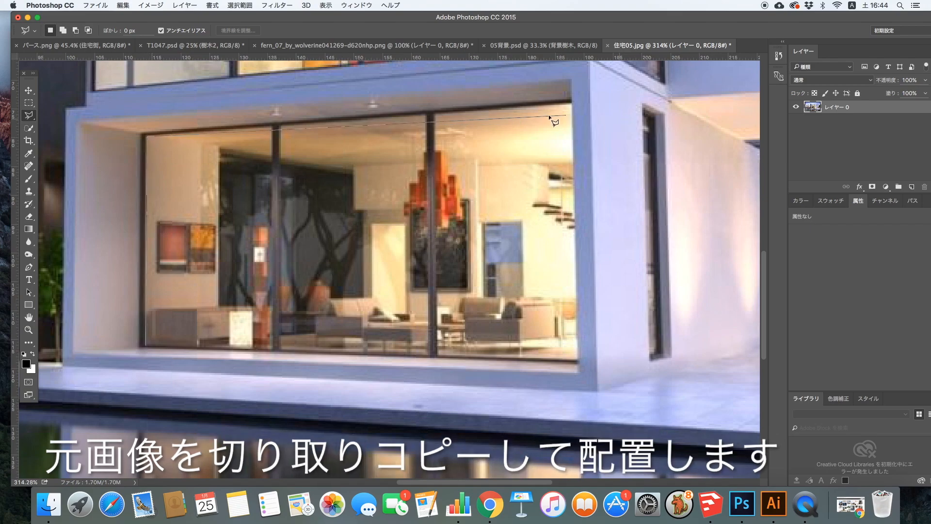
{"action": "left_click", "coordinate": [426, 114]}
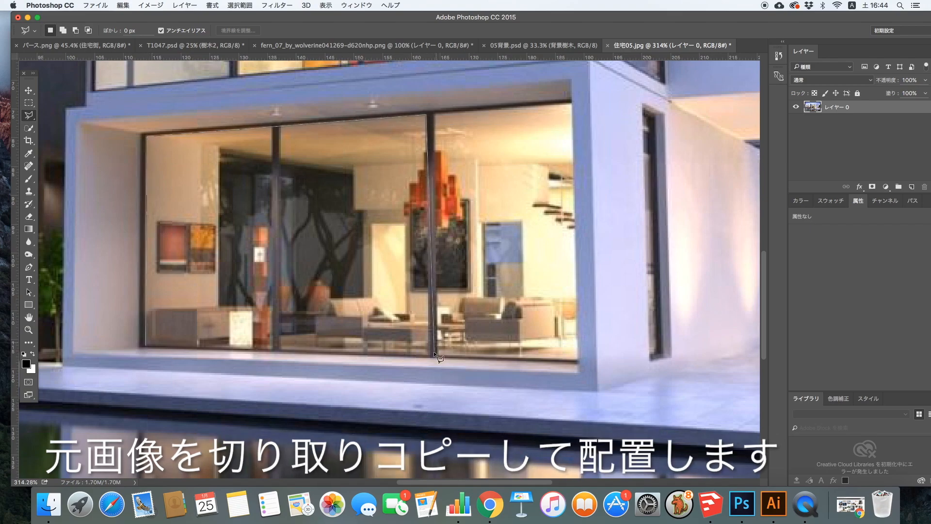
{"action": "left_click", "coordinate": [147, 344]}
{"action": "key", "text": "v"}
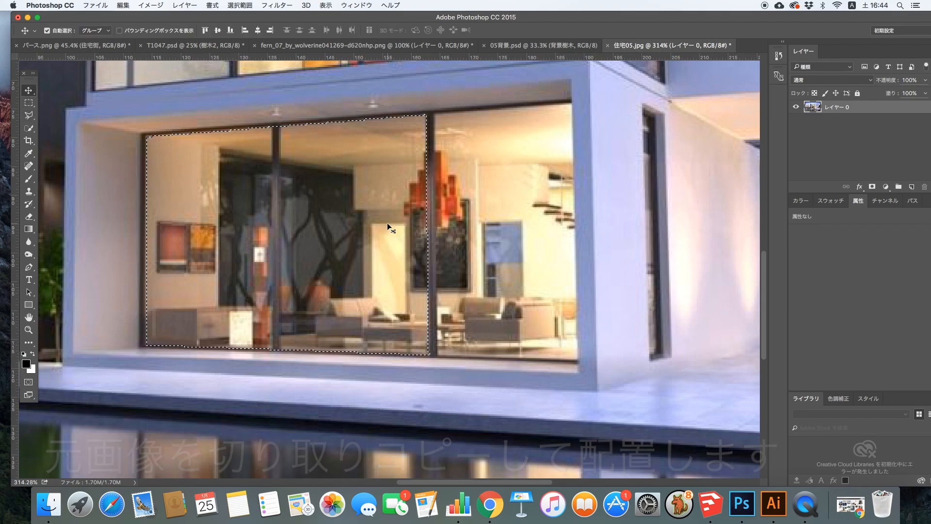
Copy the selected two window panes of 住宅05.jpg onto a new layer
{"action": "scroll", "coordinate": [388, 225], "scroll_direction": "down", "scroll_amount": 3}
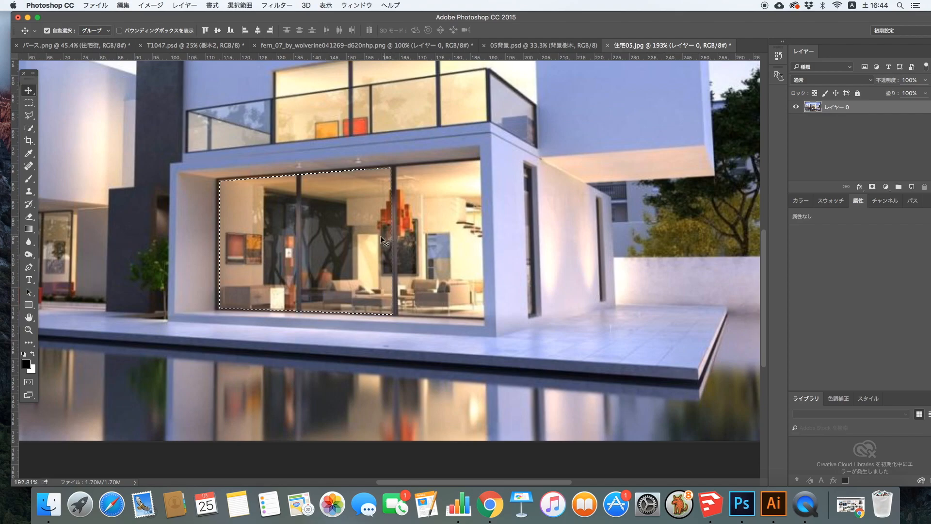
{"action": "key", "text": "m"}
{"action": "right_click", "coordinate": [312, 217]}
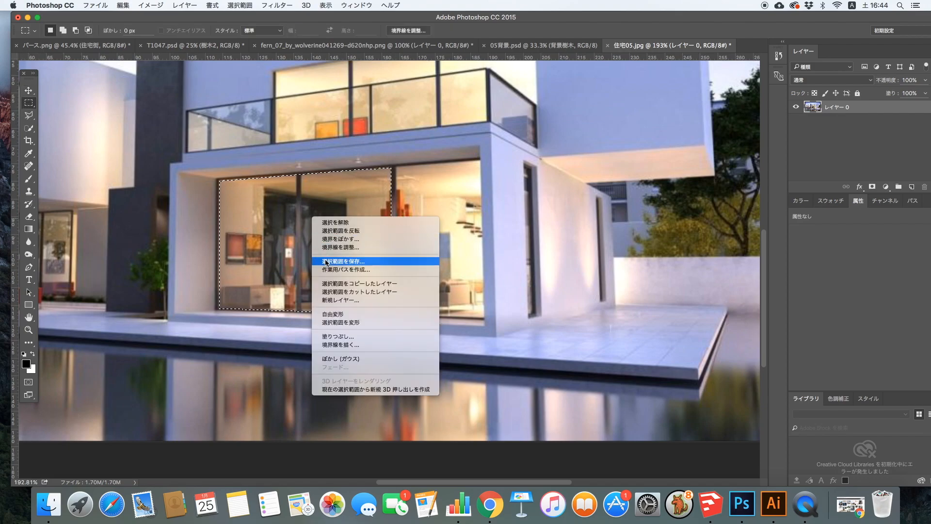
{"action": "left_click", "coordinate": [330, 283]}
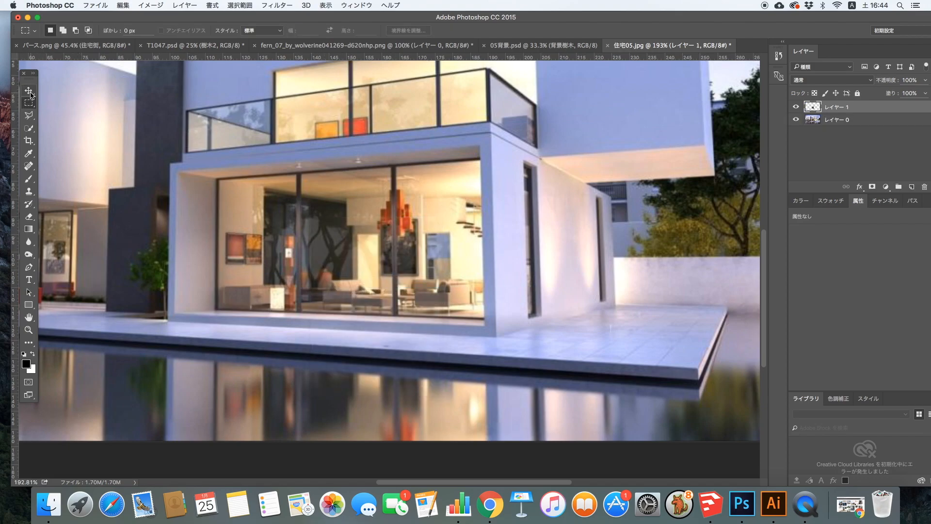
Bring the copied window layer from 住宅05.jpg into パース.png above レイヤー 0 and place it over the recessed terrace window
{"action": "left_click", "coordinate": [29, 91]}
{"action": "left_click_drag", "start_coordinate": [312, 218], "coordinate": [313, 212]}
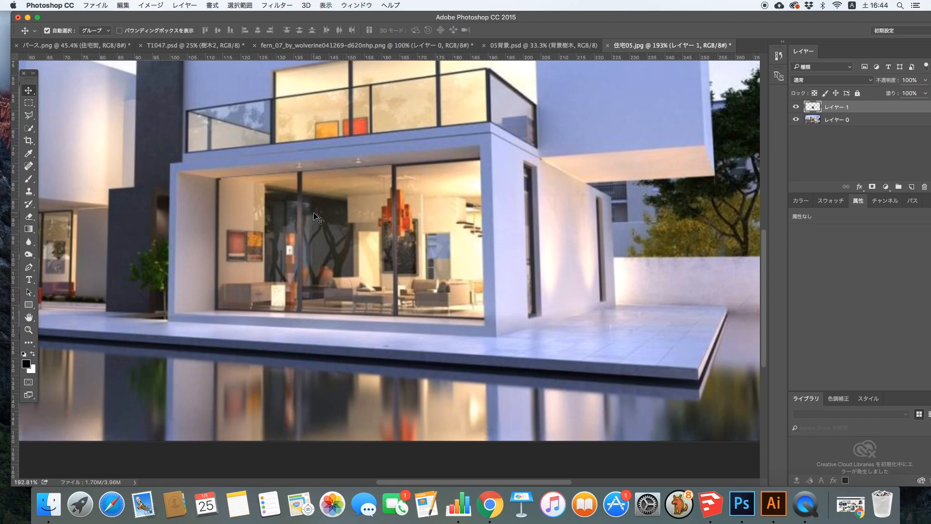
{"action": "left_click", "coordinate": [76, 45]}
{"action": "left_click", "coordinate": [844, 146]}
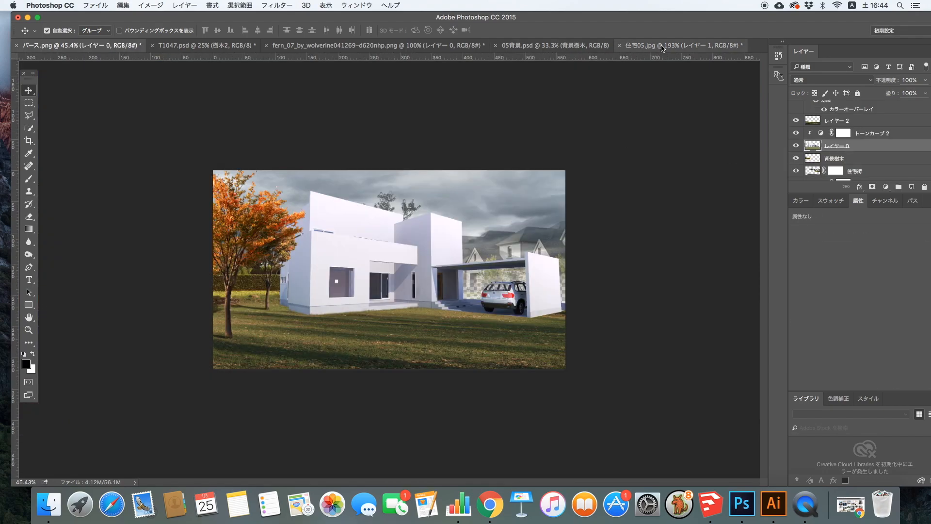
{"action": "left_click", "coordinate": [681, 45]}
{"action": "left_click_drag", "start_coordinate": [221, 171], "coordinate": [194, 188]}
{"action": "left_click_drag", "start_coordinate": [357, 277], "coordinate": [386, 310]}
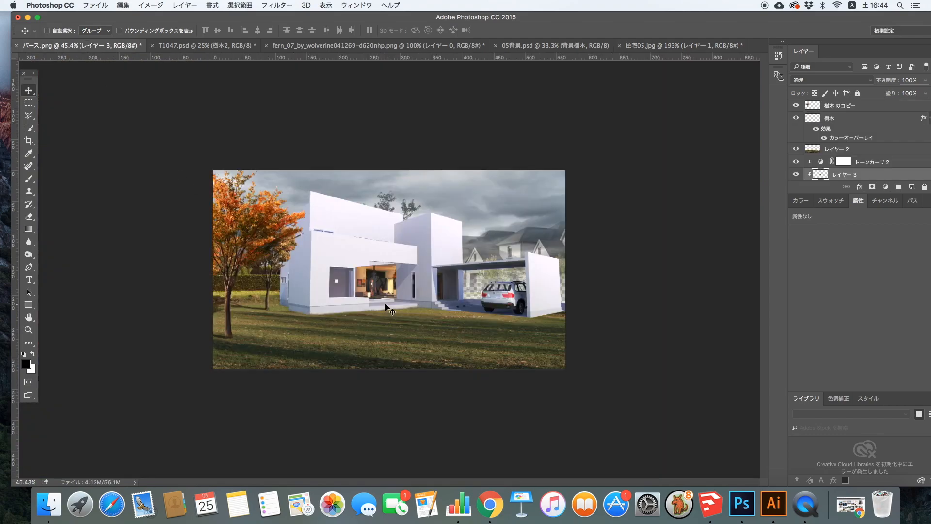
Flip the pasted interior image and distort its corners and edges to follow the perspective of the recessed terrace window
{"action": "key", "text": "super+t"}
{"action": "scroll", "coordinate": [389, 269], "scroll_direction": "up", "scroll_amount": 1}
{"action": "mouse_move", "coordinate": [356, 280]}
{"action": "left_mouse_down"}
{"action": "mouse_move", "coordinate": [435, 280]}
{"action": "mouse_move", "coordinate": [367, 267]}
{"action": "left_mouse_up"}
{"action": "scroll", "coordinate": [436, 277], "scroll_direction": "up", "scroll_amount": 4}
{"action": "scroll", "coordinate": [360, 252], "scroll_direction": "up", "scroll_amount": 1}
{"action": "left_click_drag", "start_coordinate": [402, 207], "coordinate": [287, 229]}
{"action": "scroll", "coordinate": [309, 268], "scroll_direction": "up", "scroll_amount": 3}
{"action": "left_click_drag", "start_coordinate": [287, 388], "coordinate": [287, 402]}
{"action": "scroll", "coordinate": [229, 339], "scroll_direction": "up", "scroll_amount": 3}
{"action": "left_click_drag", "start_coordinate": [225, 298], "coordinate": [215, 298]}
{"action": "left_click_drag", "start_coordinate": [423, 155], "coordinate": [416, 141]}
{"action": "mouse_move", "coordinate": [424, 443]}
{"action": "left_mouse_down"}
{"action": "mouse_move", "coordinate": [407, 430]}
{"action": "mouse_move", "coordinate": [424, 439]}
{"action": "left_mouse_up"}
{"action": "scroll", "coordinate": [381, 381], "scroll_direction": "down", "scroll_amount": 4}
{"action": "key", "text": "Return"}
Transform the interior image again, stretching its left edge outward across the wall, and apply the change
{"action": "key", "text": "super+t"}
{"action": "scroll", "coordinate": [339, 351], "scroll_direction": "up", "scroll_amount": 1}
{"action": "left_click_drag", "start_coordinate": [334, 358], "coordinate": [286, 358]}
{"action": "key", "text": "Return"}
Lower the opacity of レイヤー 3 to 42%, align the interior image with the terrace window and pull in its left edge
{"action": "left_click", "coordinate": [925, 80]}
{"action": "left_click_drag", "start_coordinate": [924, 92], "coordinate": [896, 93]}
{"action": "left_click_drag", "start_coordinate": [363, 404], "coordinate": [452, 263]}
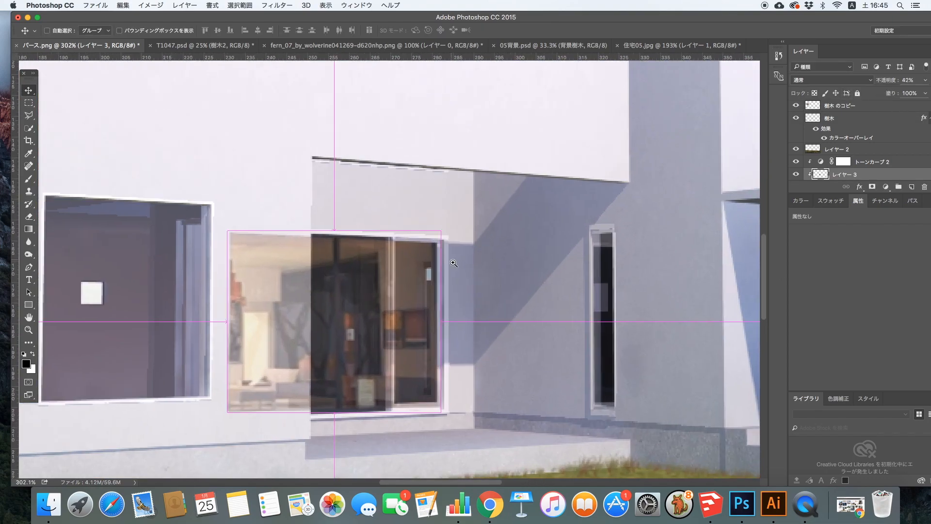
{"action": "left_click", "coordinate": [452, 263], "text": "super"}
{"action": "key", "text": "super+t"}
{"action": "left_click_drag", "start_coordinate": [156, 342], "coordinate": [194, 342]}
{"action": "key", "text": "Return"}
Trim レイヤー 3 off the wall left of the terrace window with a polygonal lasso, and set the layer to ソフトライト at 100% opacity
{"action": "left_click", "coordinate": [28, 115]}
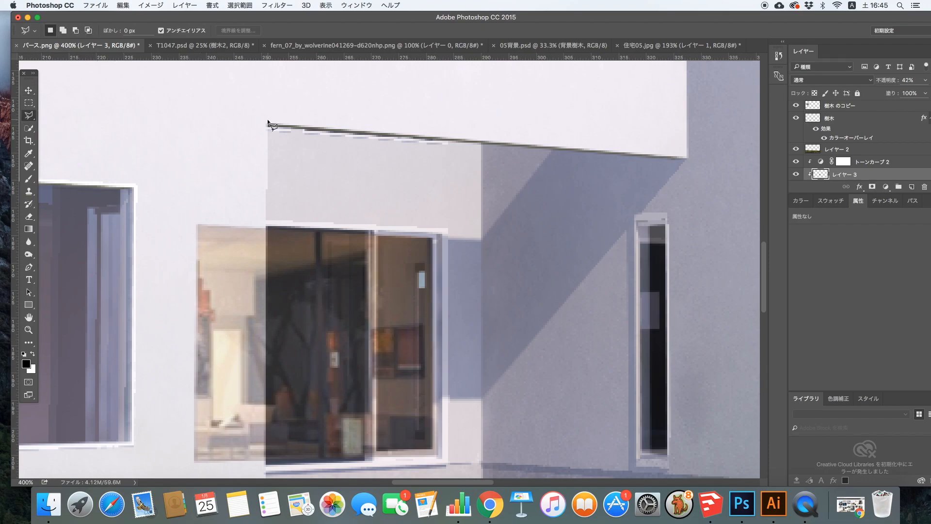
{"action": "left_click", "coordinate": [267, 123]}
{"action": "scroll", "coordinate": [268, 124], "scroll_direction": "down", "scroll_amount": 3}
{"action": "left_click", "coordinate": [265, 407]}
{"action": "left_click", "coordinate": [168, 404]}
{"action": "left_click", "coordinate": [174, 107]}
{"action": "scroll", "coordinate": [173, 108], "scroll_direction": "up", "scroll_amount": 3}
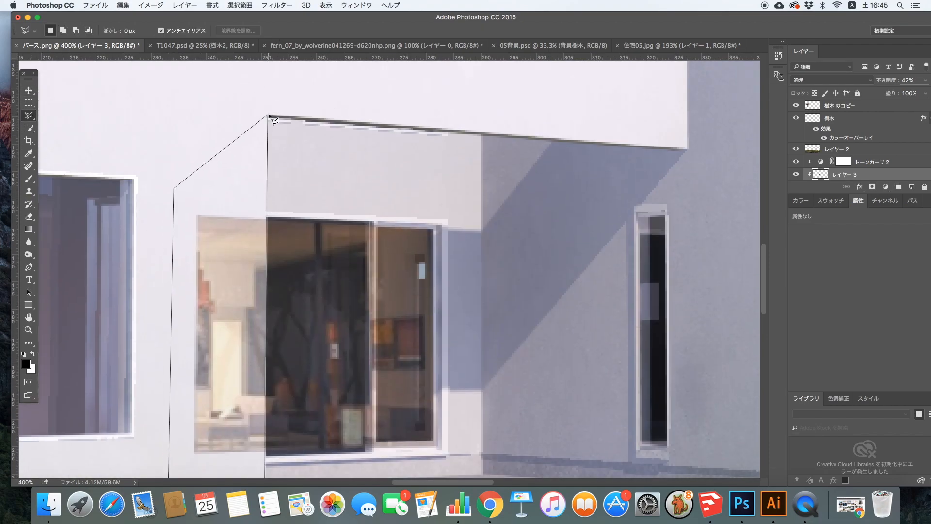
{"action": "left_click", "coordinate": [269, 116]}
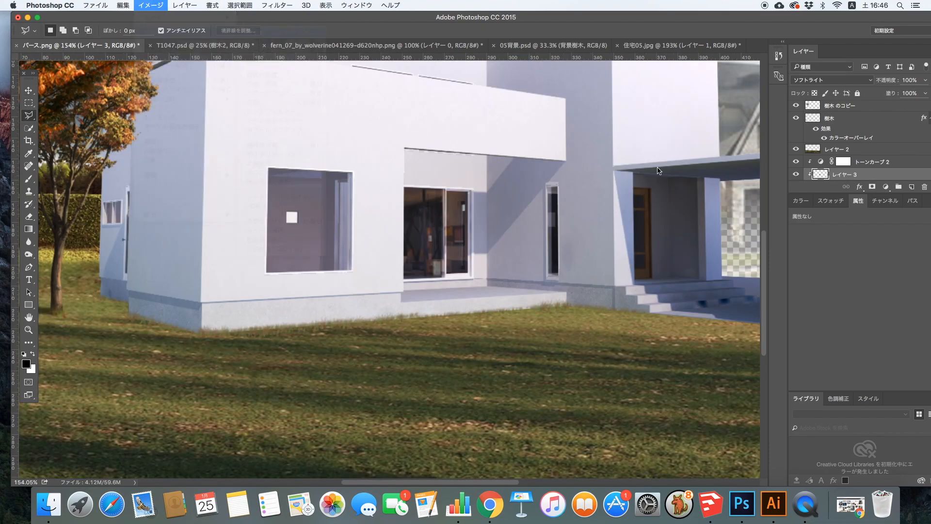
Choose an Eraser brush preset and clean up the edge of the interior image around the terrace window
{"action": "left_click_drag", "start_coordinate": [727, 162], "coordinate": [736, 166]}
{"action": "left_click", "coordinate": [782, 152]}
{"action": "scroll", "coordinate": [418, 246], "scroll_direction": "up", "scroll_amount": 5}
{"action": "left_click", "coordinate": [29, 216]}
{"action": "left_click", "coordinate": [60, 30]}
{"action": "left_click", "coordinate": [100, 105]}
{"action": "left_click", "coordinate": [479, 104]}
{"action": "scroll", "coordinate": [479, 325], "scroll_direction": "down", "scroll_amount": 10}
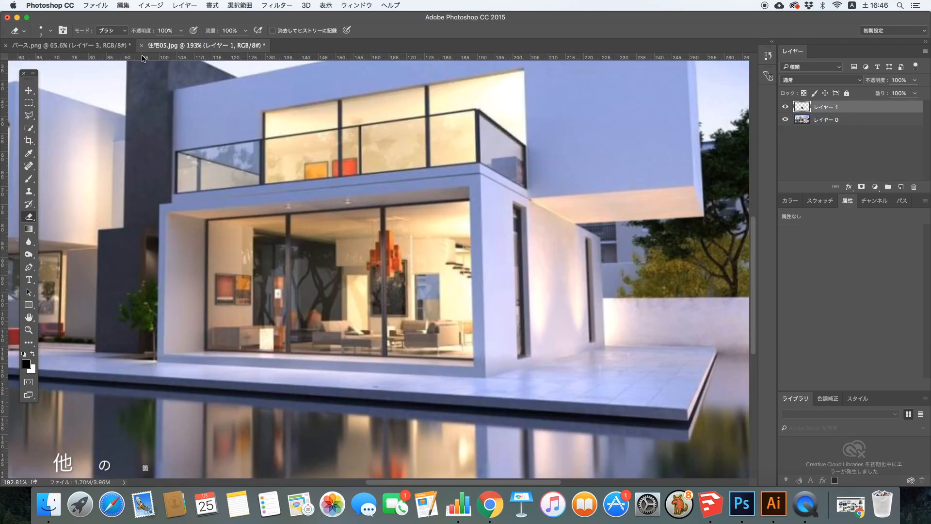
Bring another copy of the living-room window from 住宅05.jpg into パース.png as a new layer over the large front window
{"action": "scroll", "coordinate": [309, 207], "scroll_direction": "down", "scroll_amount": 8}
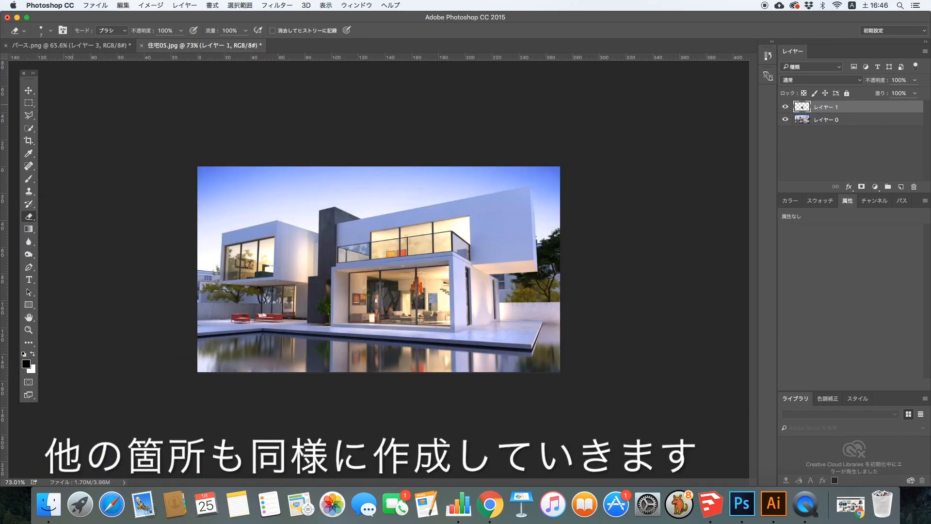
{"action": "left_click", "coordinate": [29, 91]}
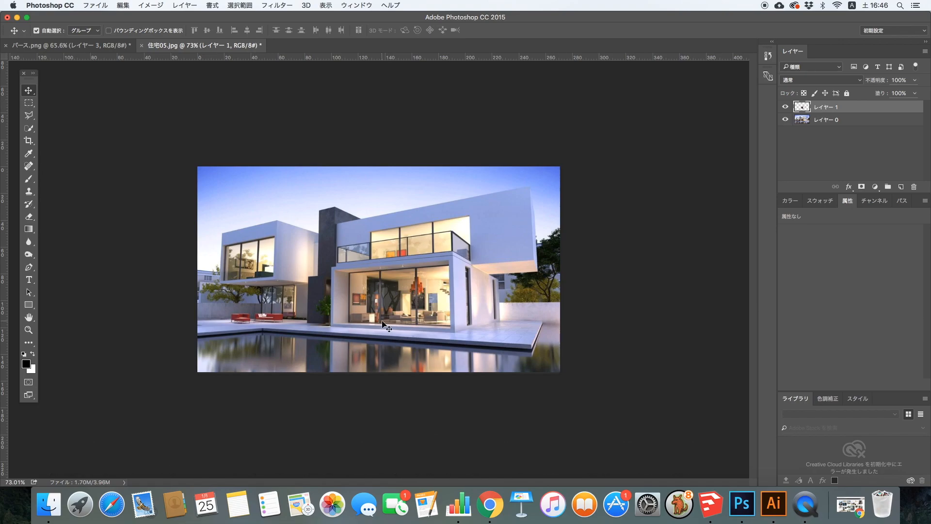
{"action": "left_click", "coordinate": [817, 123]}
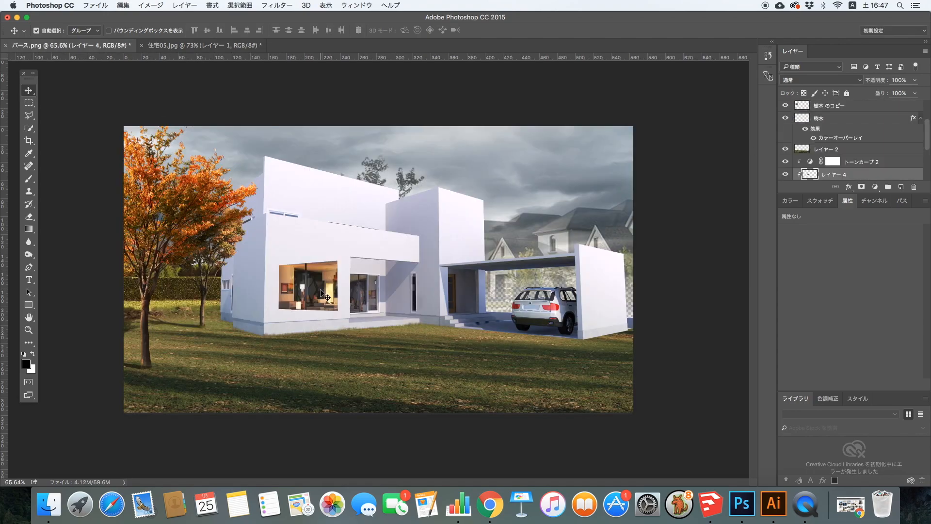
Flip the new interior image horizontally with a width of -126.2% and position it over the large front window
{"action": "key", "text": "ctrl+t"}
{"action": "mouse_move", "coordinate": [357, 286]}
{"action": "left_mouse_down"}
{"action": "mouse_move", "coordinate": [302, 284]}
{"action": "mouse_move", "coordinate": [351, 292]}
{"action": "left_mouse_up"}
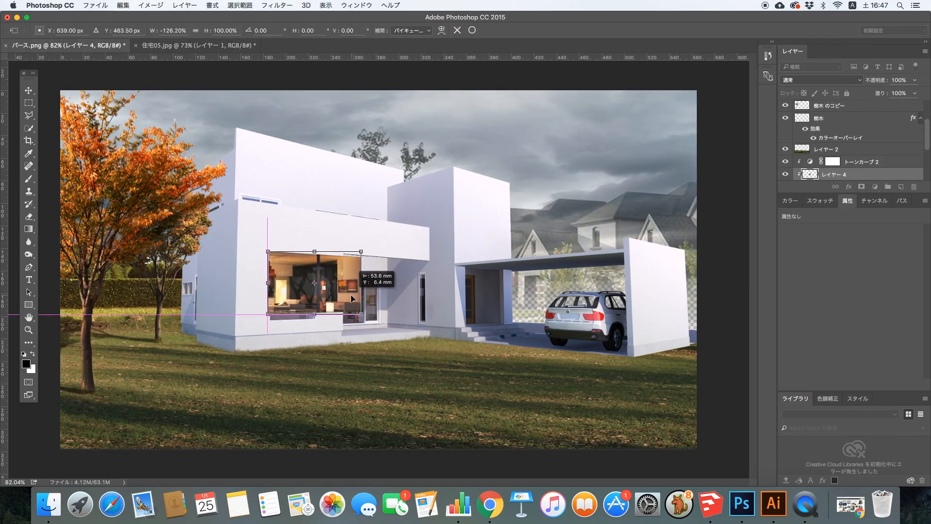
{"action": "key", "text": "Return"}
Lower the opacity of レイヤー 4 to 37%, shift the image downward and stretch its top edge to cover the front window
{"action": "left_click", "coordinate": [914, 80]}
{"action": "left_click_drag", "start_coordinate": [913, 95], "coordinate": [883, 94]}
{"action": "left_click_drag", "start_coordinate": [344, 308], "coordinate": [342, 333]}
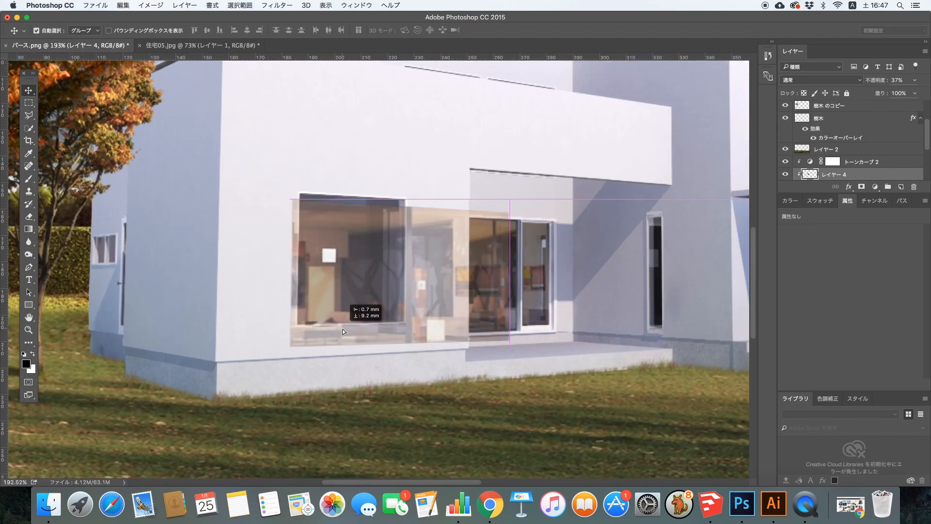
{"action": "key", "text": "super+t"}
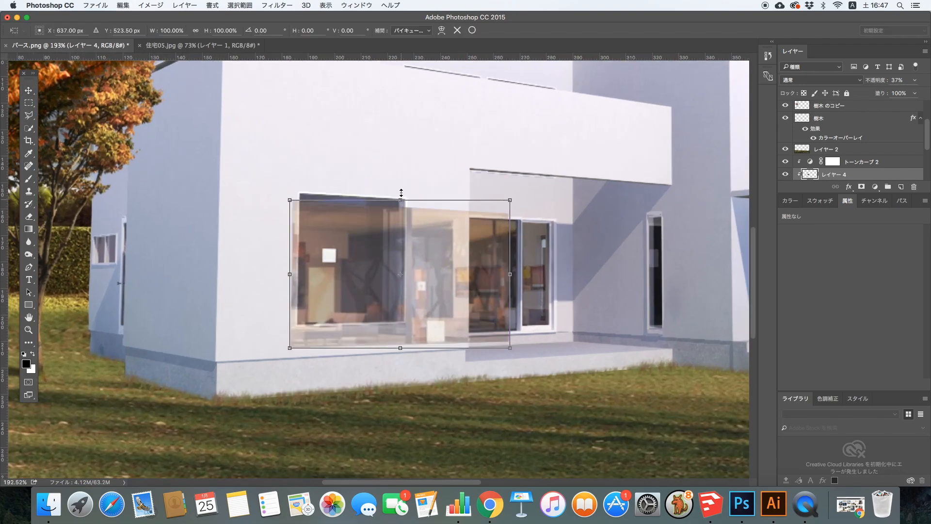
{"action": "left_click_drag", "start_coordinate": [399, 198], "coordinate": [400, 176]}
{"action": "key", "text": "Return"}
Outline the front window with the polygonal lasso and remove the parts of レイヤー 4 outside its frame
{"action": "left_click", "coordinate": [28, 115]}
{"action": "scroll", "coordinate": [400, 198], "scroll_direction": "up", "scroll_amount": 5}
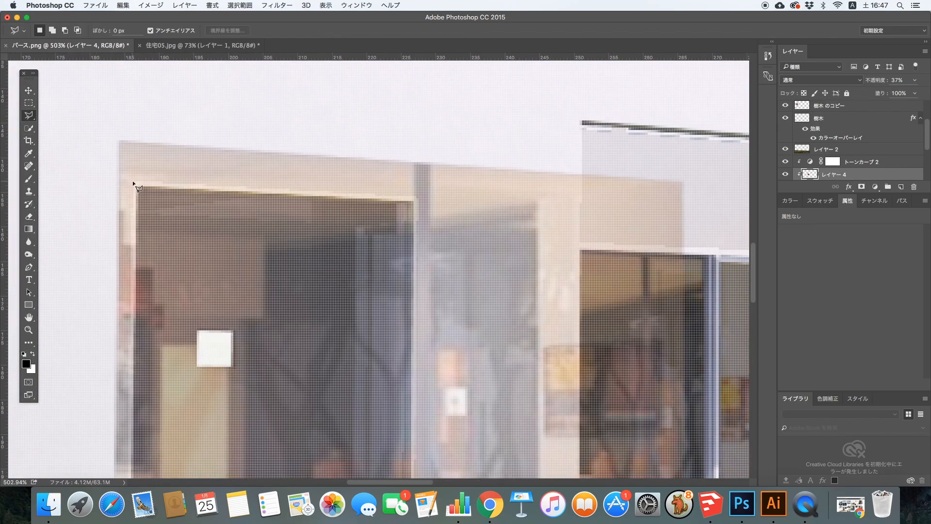
{"action": "scroll", "coordinate": [394, 417], "scroll_direction": "down", "scroll_amount": 5}
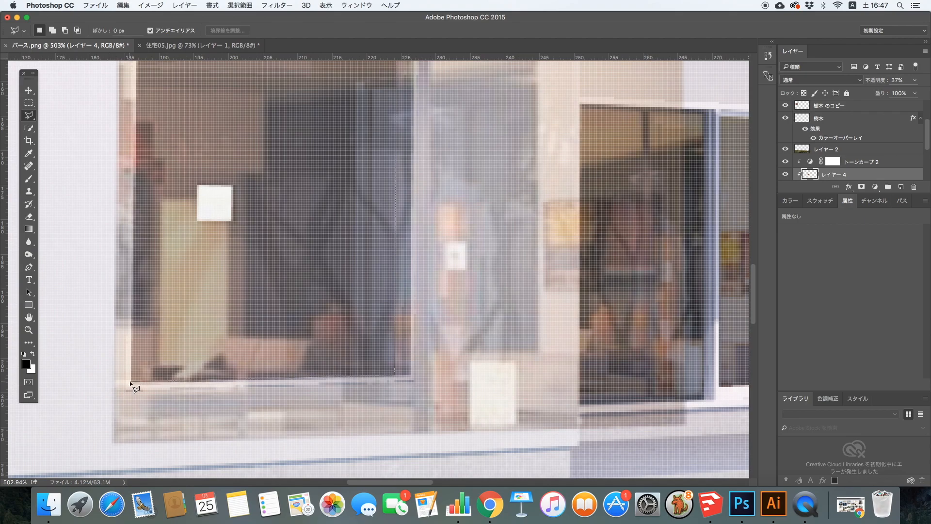
{"action": "scroll", "coordinate": [142, 179], "scroll_direction": "down", "scroll_amount": 8}
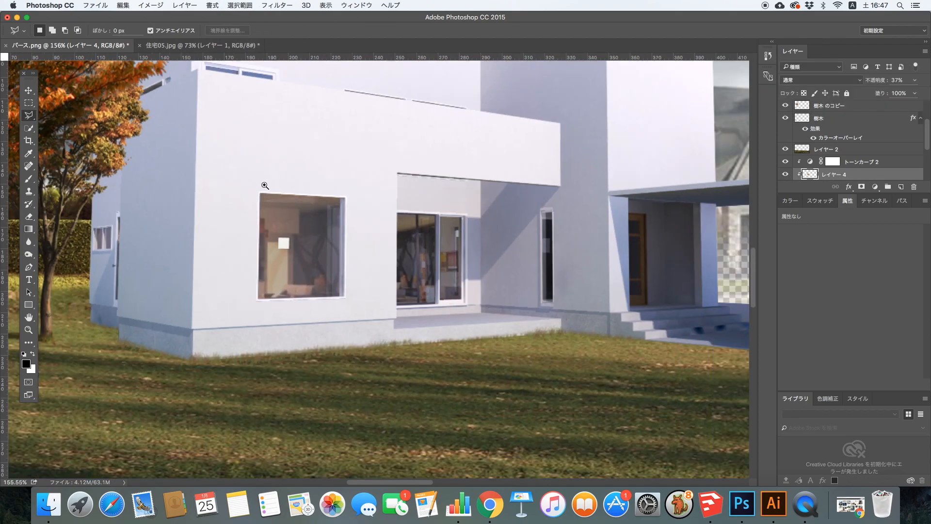
{"action": "scroll", "coordinate": [265, 185], "scroll_direction": "down", "scroll_amount": 6}
Bring the concrete texture from テクスチャー.jpg into パース.png and distort its corners to cover the front ground-floor wall
{"action": "key", "text": "v"}
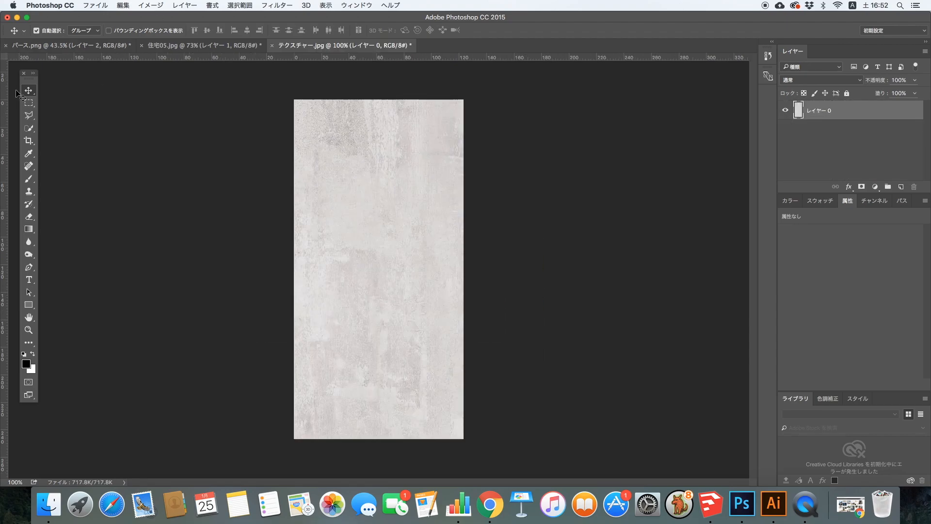
{"action": "left_click_drag", "start_coordinate": [291, 123], "coordinate": [347, 243]}
{"action": "key", "text": "super+t"}
{"action": "left_click_drag", "start_coordinate": [383, 368], "coordinate": [390, 303]}
{"action": "scroll", "coordinate": [389, 303], "scroll_direction": "up", "scroll_amount": 5}
{"action": "left_click_drag", "start_coordinate": [248, 178], "coordinate": [239, 199]}
{"action": "scroll", "coordinate": [247, 332], "scroll_direction": "up", "scroll_amount": 6}
{"action": "left_click_drag", "start_coordinate": [325, 210], "coordinate": [278, 216]}
{"action": "scroll", "coordinate": [271, 228], "scroll_direction": "down", "scroll_amount": 4}
{"action": "scroll", "coordinate": [263, 233], "scroll_direction": "up", "scroll_amount": 4}
{"action": "left_click_drag", "start_coordinate": [409, 104], "coordinate": [459, 182]}
{"action": "left_click_drag", "start_coordinate": [409, 363], "coordinate": [457, 349]}
{"action": "key", "text": "Return"}
Rename the texture layer to 外壁 and duplicate it
{"action": "scroll", "coordinate": [336, 254], "scroll_direction": "down", "scroll_amount": 5}
{"action": "scroll", "coordinate": [829, 171], "scroll_direction": "down", "scroll_amount": 1}
{"action": "type", "text": "外壁"}
{"action": "key", "text": "Return"}
{"action": "right_click", "coordinate": [827, 173]}
{"action": "left_click", "coordinate": [756, 140]}
{"action": "key", "text": "Return"}
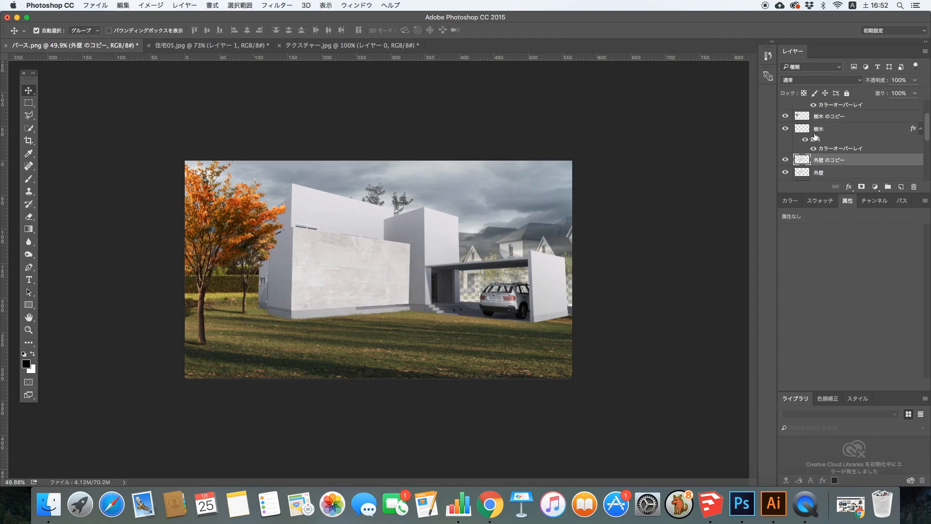
Move the 外壁 のコピー texture to the house's left side wall and distort its corners to match that wall's perspective
{"action": "key", "text": "super+t"}
{"action": "left_click_drag", "start_coordinate": [409, 268], "coordinate": [234, 271]}
{"action": "left_click_drag", "start_coordinate": [324, 242], "coordinate": [323, 243]}
{"action": "key", "text": "super+space"}
{"action": "left_click", "coordinate": [345, 280], "text": "super"}
{"action": "left_click_drag", "start_coordinate": [110, 223], "coordinate": [201, 302]}
{"action": "left_click_drag", "start_coordinate": [298, 389], "coordinate": [370, 196]}
{"action": "left_click_drag", "start_coordinate": [173, 362], "coordinate": [299, 357]}
{"action": "left_click_drag", "start_coordinate": [271, 109], "coordinate": [317, 67]}
{"action": "scroll", "coordinate": [337, 159], "scroll_direction": "down", "scroll_amount": 2}
{"action": "left_click_drag", "start_coordinate": [316, 270], "coordinate": [314, 285]}
{"action": "key", "text": "Return"}
Transform the 外壁 のコピー layer again to fine-tune its upper corner against the side wall's edge
{"action": "key", "text": "super+t"}
{"action": "key", "text": "super+space"}
{"action": "left_click", "coordinate": [367, 152], "text": "super"}
{"action": "left_click_drag", "start_coordinate": [403, 86], "coordinate": [405, 78]}
{"action": "key", "text": "Return"}
Hide the 外壁 のコピー layer and set the 外壁 layer's blend mode to 乗算
{"action": "scroll", "coordinate": [381, 200], "scroll_direction": "down", "scroll_amount": 3}
{"action": "left_click", "coordinate": [785, 140]}
{"action": "left_click", "coordinate": [820, 152]}
{"action": "left_click", "coordinate": [821, 79]}
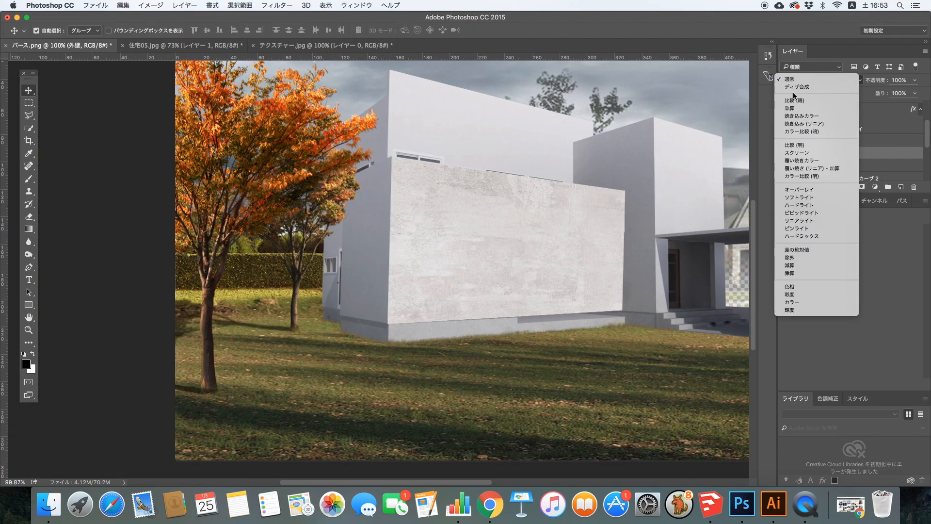
{"action": "left_click", "coordinate": [824, 108]}
{"action": "scroll", "coordinate": [417, 247], "scroll_direction": "down", "scroll_amount": 1}
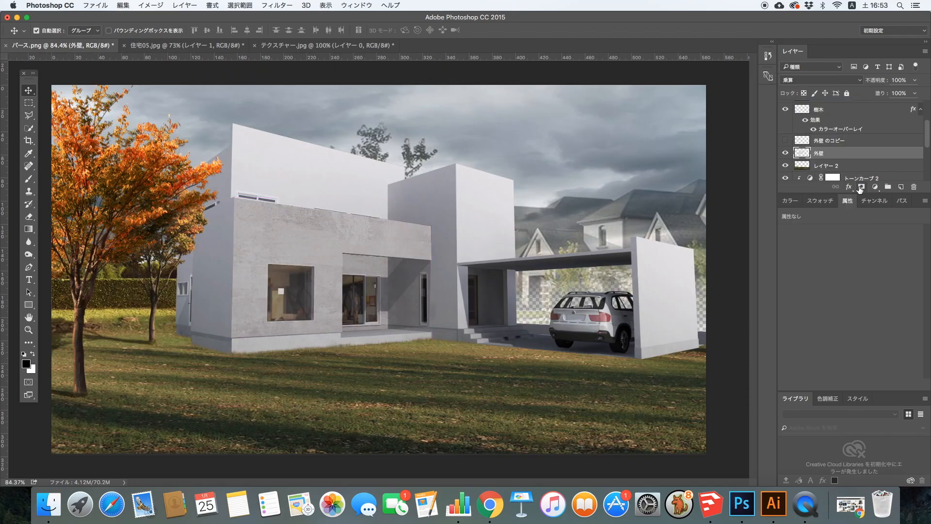
Add a layer mask to 外壁 and paint black with a soft brush enlarged to 400 px to fade the texture on the sunlit lower wall
{"action": "left_click", "coordinate": [860, 187]}
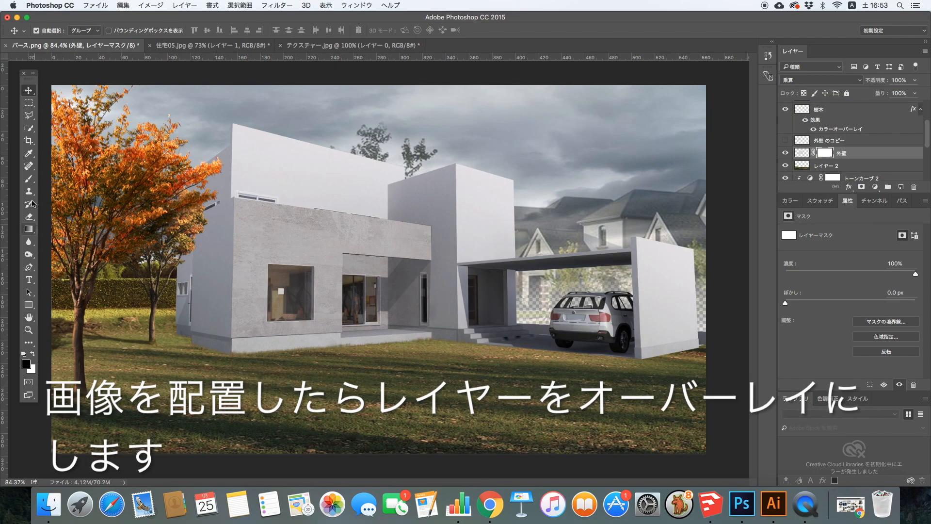
{"action": "left_click", "coordinate": [29, 178]}
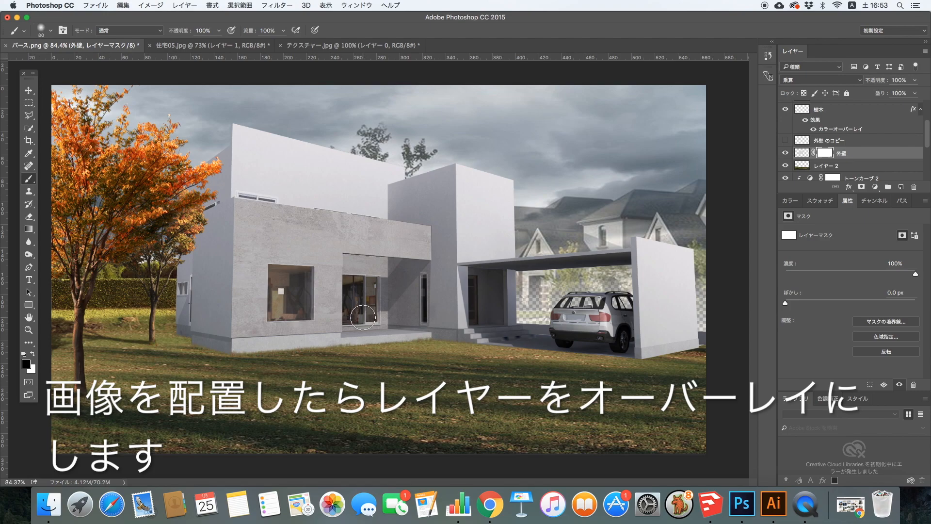
{"action": "left_click_drag", "start_coordinate": [453, 298], "coordinate": [242, 335]}
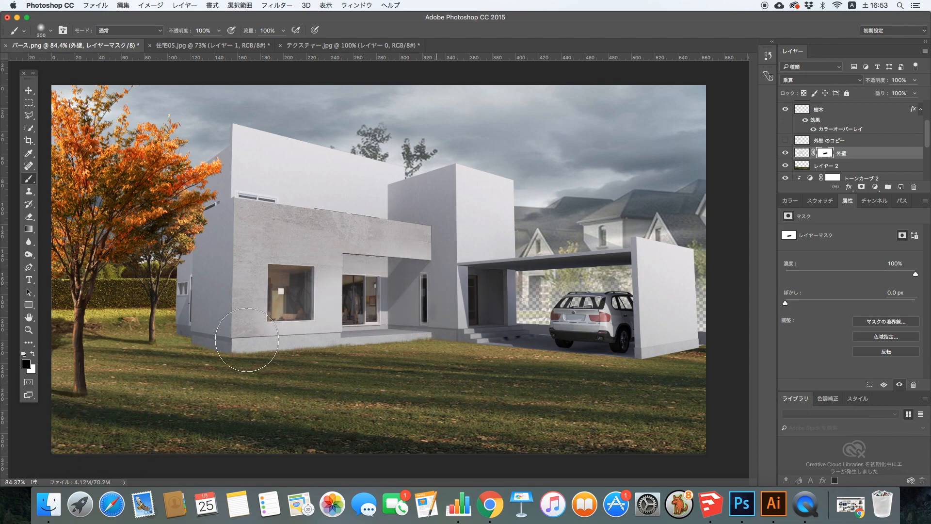
{"action": "key", "text": "bracketright"}
{"action": "left_click_drag", "start_coordinate": [348, 283], "coordinate": [286, 296]}
{"action": "key", "text": "bracketright"}
{"action": "left_click_drag", "start_coordinate": [424, 309], "coordinate": [290, 339]}
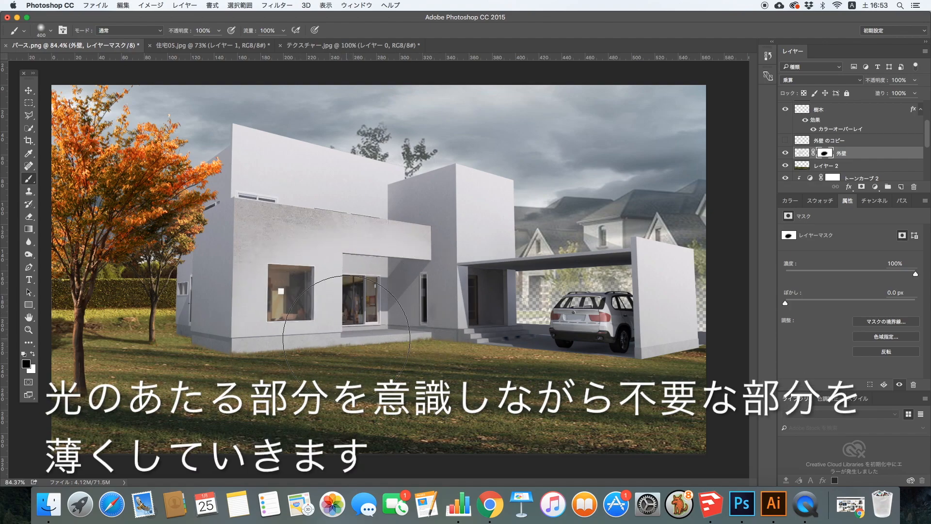
{"action": "left_click_drag", "start_coordinate": [348, 325], "coordinate": [330, 318]}
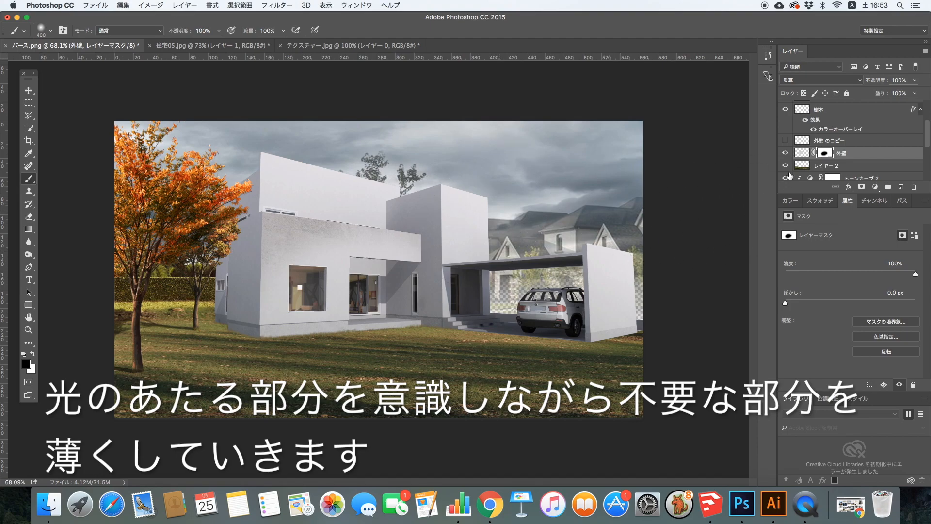
Show the 外壁 のコピー layer and set its blend mode to 乗算
{"action": "left_click", "coordinate": [785, 140]}
{"action": "left_click", "coordinate": [830, 142]}
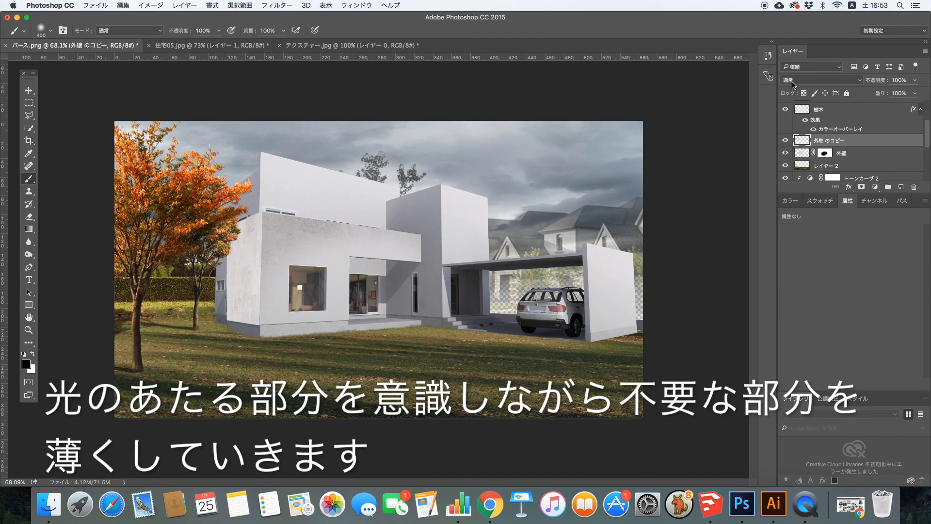
{"action": "left_click", "coordinate": [793, 83]}
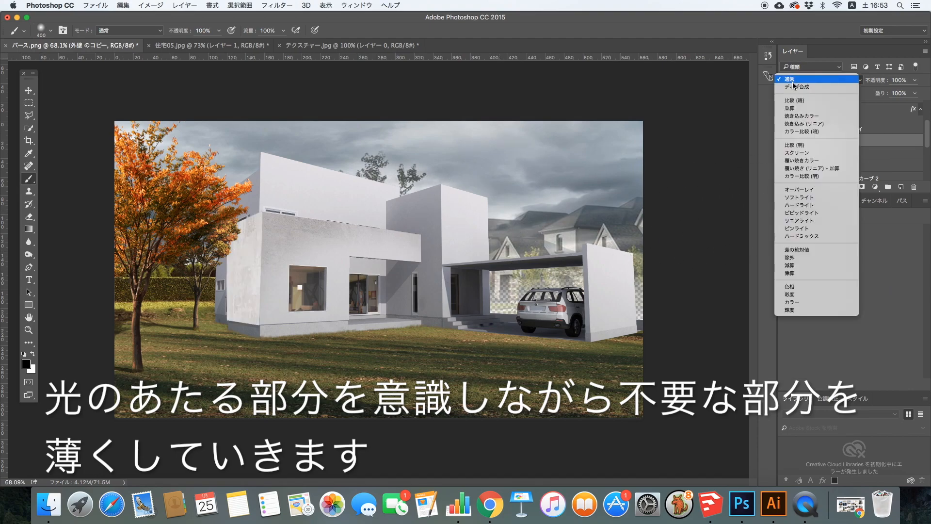
{"action": "left_click", "coordinate": [793, 108]}
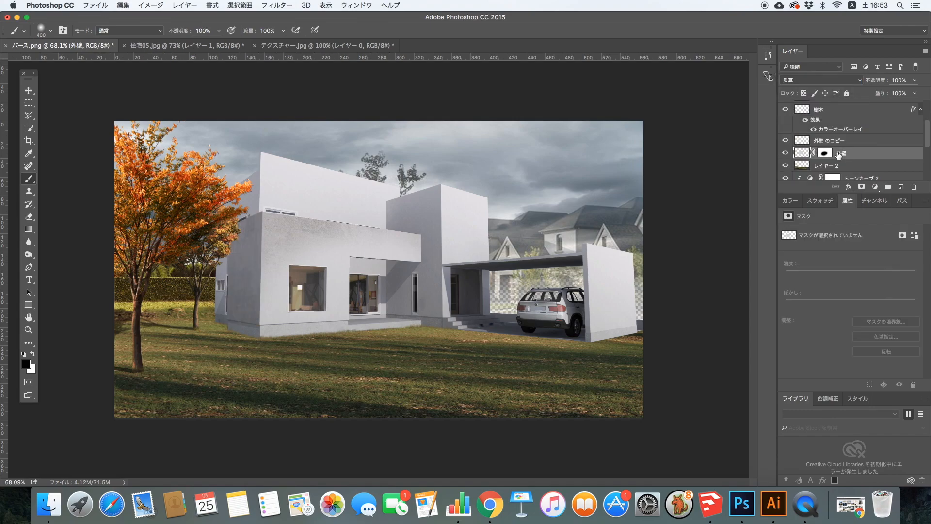
Undo the stray black brush stroke, add a layer mask to 外壁 のコピー and fade the side wall's texture with black
{"action": "mouse_move", "coordinate": [283, 309]}
{"action": "left_mouse_down"}
{"action": "mouse_move", "coordinate": [242, 314]}
{"action": "mouse_move", "coordinate": [193, 299]}
{"action": "left_mouse_up"}
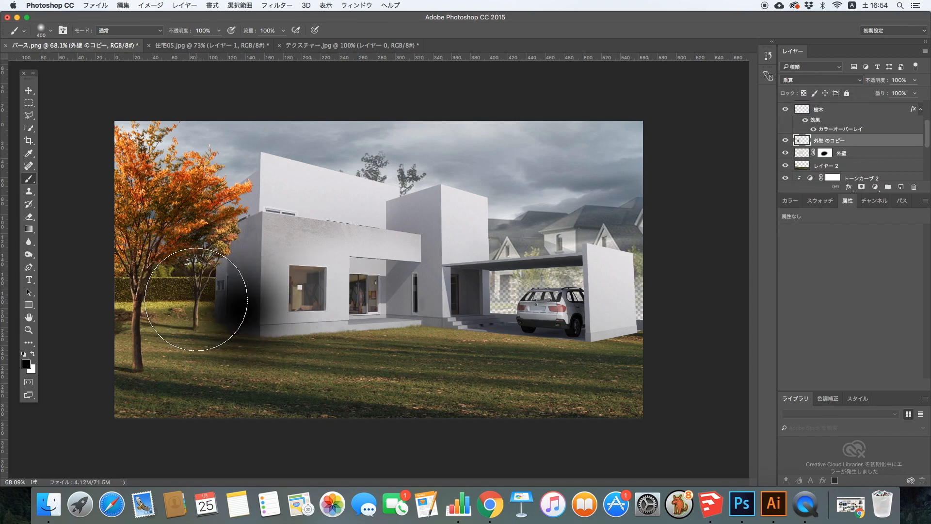
{"action": "key", "text": "super+z"}
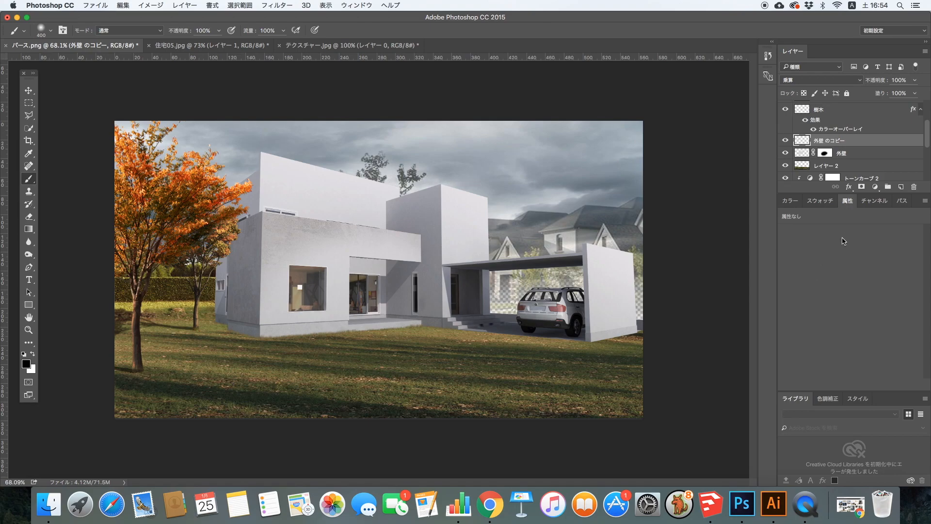
{"action": "left_click", "coordinate": [861, 188]}
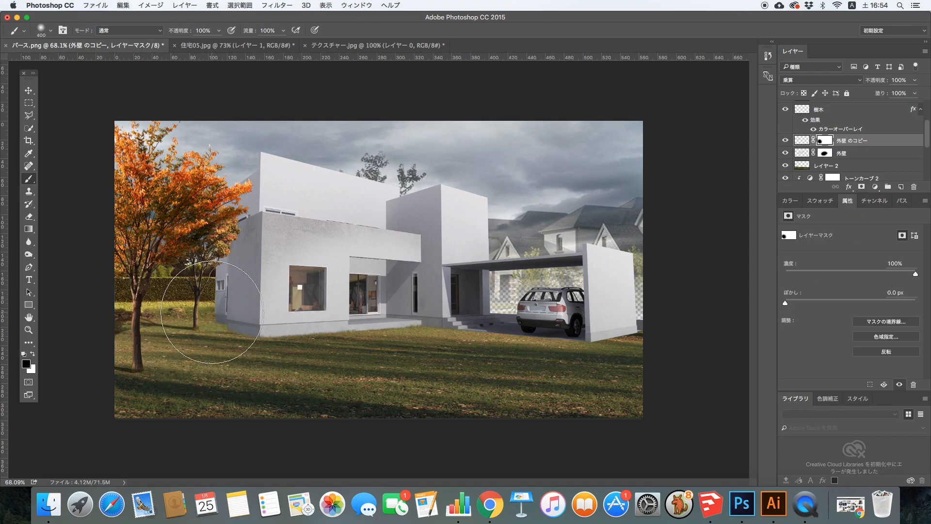
Select the 外壁 and 外壁 のコピー layers together and lower their opacity to 77%
{"action": "scroll", "coordinate": [201, 335], "scroll_direction": "down", "scroll_amount": 3}
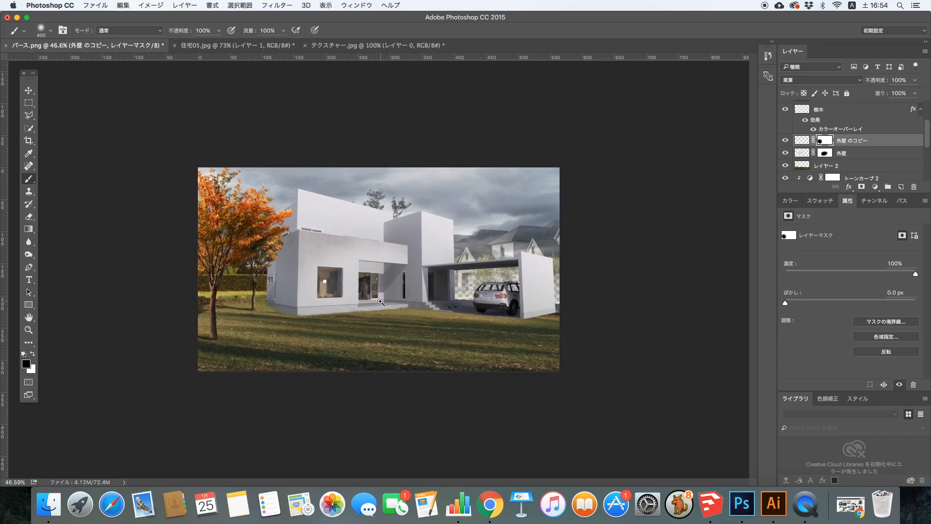
{"action": "scroll", "coordinate": [380, 302], "scroll_direction": "down", "scroll_amount": 1}
{"action": "left_click", "coordinate": [856, 153], "text": "shift"}
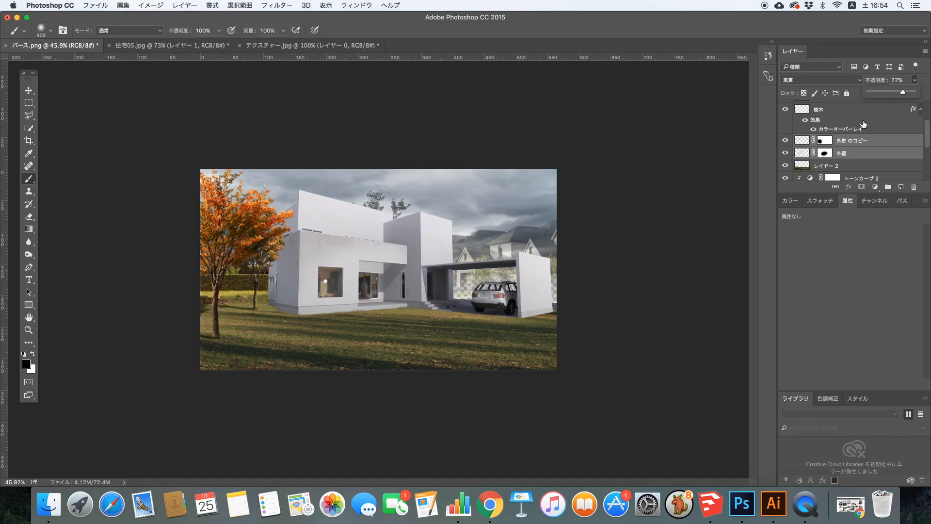
{"action": "left_click", "coordinate": [639, 169]}
Duplicate the 外壁 texture layer and move the copy onto the sunlit face of the central tower
{"action": "right_click", "coordinate": [844, 168]}
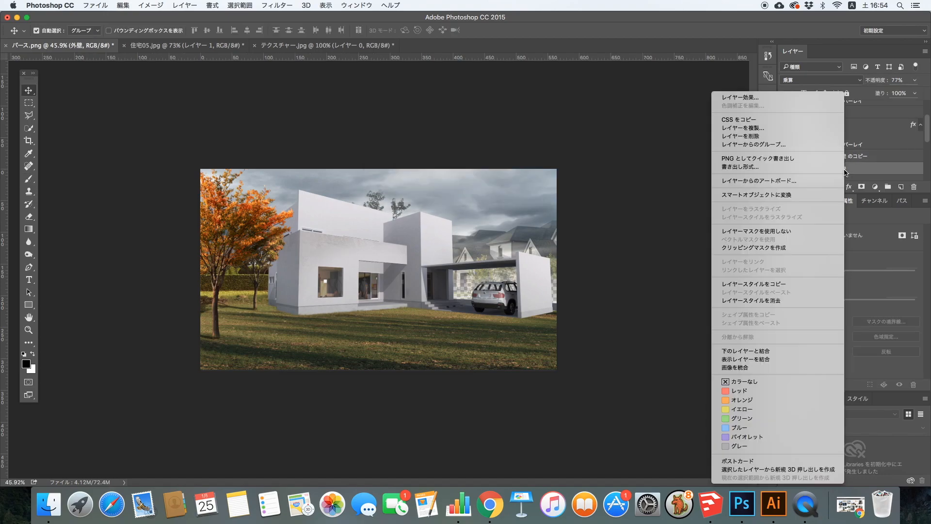
{"action": "left_click", "coordinate": [750, 129]}
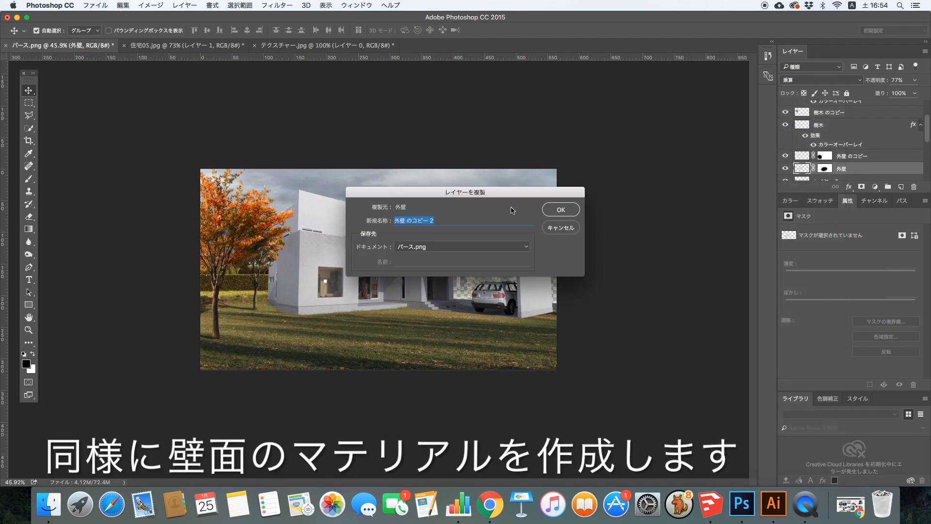
{"action": "left_click", "coordinate": [554, 211]}
{"action": "left_click_drag", "start_coordinate": [318, 247], "coordinate": [439, 229]}
{"action": "left_click_drag", "start_coordinate": [437, 257], "coordinate": [499, 282]}
{"action": "left_click_drag", "start_coordinate": [395, 278], "coordinate": [391, 243]}
{"action": "left_click_drag", "start_coordinate": [428, 281], "coordinate": [407, 281]}
Distort the copied texture with Free Transform so its corners follow the perspective of the tower's sunlit face
{"action": "key", "text": "super+t"}
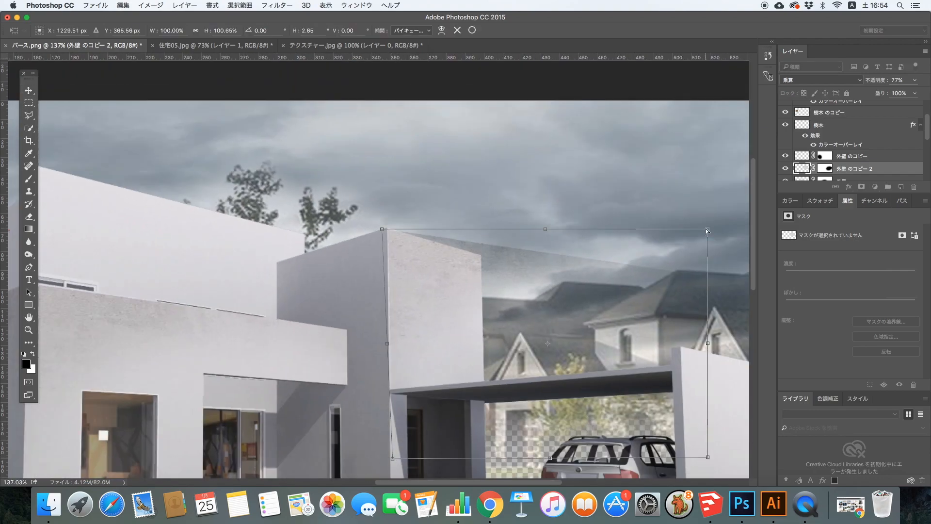
{"action": "left_click_drag", "start_coordinate": [704, 233], "coordinate": [683, 285]}
{"action": "left_click_drag", "start_coordinate": [360, 224], "coordinate": [436, 224]}
{"action": "key", "text": "super+space"}
{"action": "left_click_drag", "start_coordinate": [463, 317], "coordinate": [356, 318]}
{"action": "left_click_drag", "start_coordinate": [614, 466], "coordinate": [654, 465]}
{"action": "left_click_drag", "start_coordinate": [713, 206], "coordinate": [714, 216]}
{"action": "left_click_drag", "start_coordinate": [492, 213], "coordinate": [431, 212]}
{"action": "key", "text": "Return"}
Undo the stray brush dab and paint black on the copied layer's mask to fade the tower texture
{"action": "key", "text": "b"}
{"action": "left_click", "coordinate": [546, 222]}
{"action": "key", "text": "super+z"}
{"action": "left_click", "coordinate": [825, 168]}
{"action": "left_click", "coordinate": [505, 214]}
Duplicate the 外壁 のコピー texture layer and move the copy onto the tower's shaded face
{"action": "left_click", "coordinate": [865, 159]}
{"action": "right_click", "coordinate": [864, 159]}
{"action": "left_click", "coordinate": [756, 128]}
{"action": "key", "text": "Return"}
{"action": "key", "text": "v"}
{"action": "left_click_drag", "start_coordinate": [265, 225], "coordinate": [428, 200]}
Distort the copied texture with Free Transform to match the perspective of the tower's shaded face
{"action": "key", "text": "super+t"}
{"action": "left_click_drag", "start_coordinate": [431, 189], "coordinate": [480, 190]}
{"action": "left_click_drag", "start_coordinate": [321, 257], "coordinate": [262, 257]}
{"action": "left_click_drag", "start_coordinate": [451, 313], "coordinate": [425, 194]}
{"action": "left_click_drag", "start_coordinate": [423, 357], "coordinate": [432, 359]}
{"action": "left_click_drag", "start_coordinate": [319, 109], "coordinate": [364, 109]}
{"action": "left_click_drag", "start_coordinate": [594, 141], "coordinate": [597, 140]}
{"action": "scroll", "coordinate": [595, 142], "scroll_direction": "down", "scroll_amount": 5}
{"action": "key", "text": "Return"}
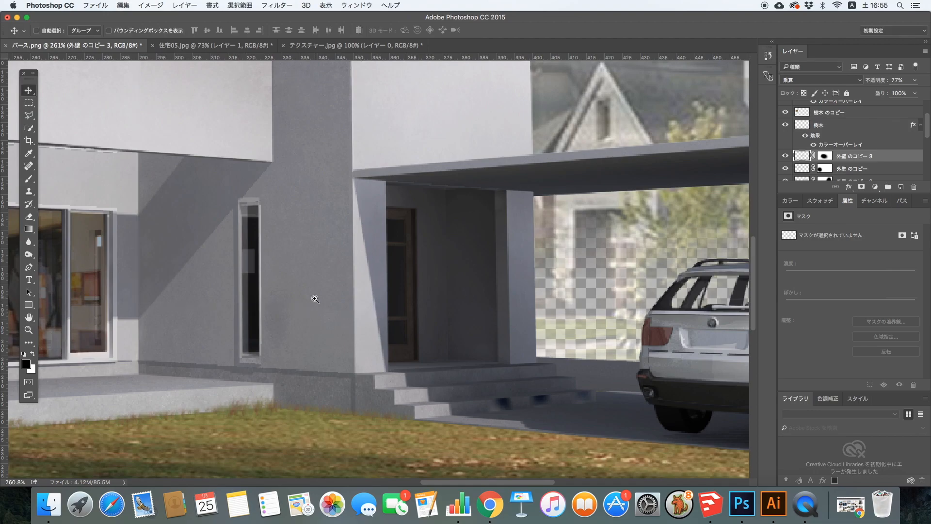
{"action": "scroll", "coordinate": [482, 407], "scroll_direction": "down", "scroll_amount": 5}
{"action": "right_click", "coordinate": [841, 168]}
{"action": "left_click", "coordinate": [756, 128]}
{"action": "key", "text": "Escape"}
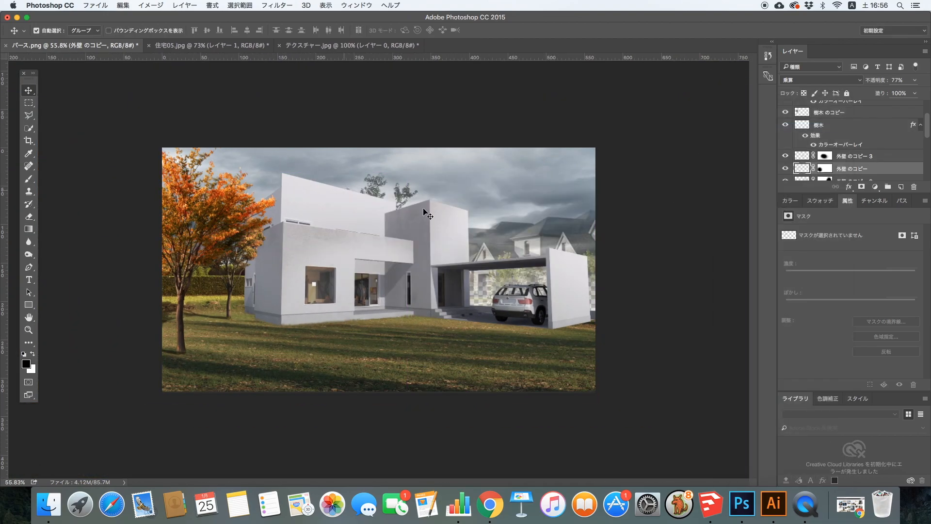
{"action": "right_click", "coordinate": [842, 178]}
{"action": "left_click", "coordinate": [757, 128]}
{"action": "key", "text": "Escape"}
Duplicate the 外壁 texture layer and move the copy up onto the front wall of the upper floor
{"action": "scroll", "coordinate": [863, 146], "scroll_direction": "down", "scroll_amount": 2}
{"action": "scroll", "coordinate": [863, 146], "scroll_direction": "down", "scroll_amount": 1}
{"action": "right_click", "coordinate": [845, 160]}
{"action": "left_click", "coordinate": [756, 128]}
{"action": "key", "text": "Return"}
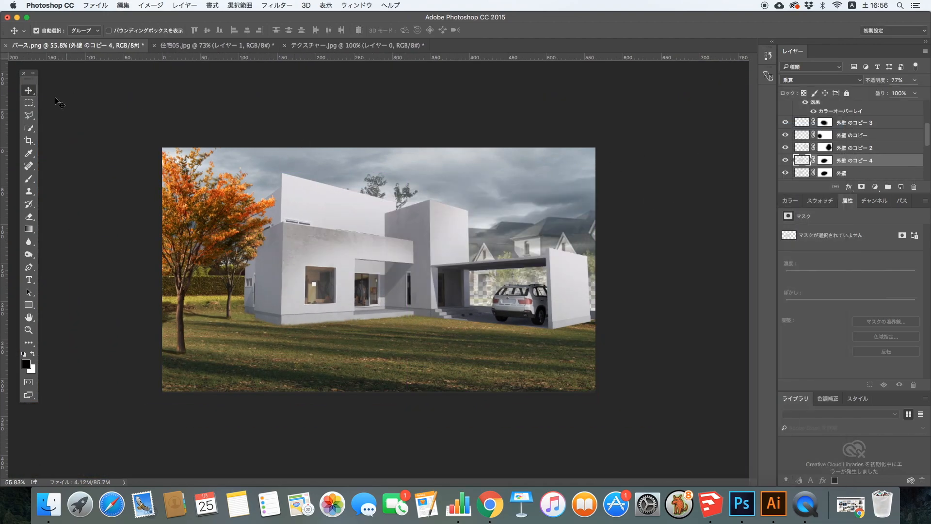
{"action": "scroll", "coordinate": [308, 189], "scroll_direction": "up", "scroll_amount": 5}
{"action": "left_click_drag", "start_coordinate": [203, 383], "coordinate": [199, 149]}
Distort the copied texture with Free Transform to follow the sloping perspective of the upper floor's front wall
{"action": "key", "text": "super+t"}
{"action": "left_click_drag", "start_coordinate": [610, 156], "coordinate": [547, 203]}
{"action": "scroll", "coordinate": [194, 142], "scroll_direction": "up", "scroll_amount": 5}
{"action": "left_click_drag", "start_coordinate": [232, 175], "coordinate": [230, 170]}
{"action": "scroll", "coordinate": [398, 254], "scroll_direction": "down", "scroll_amount": 6}
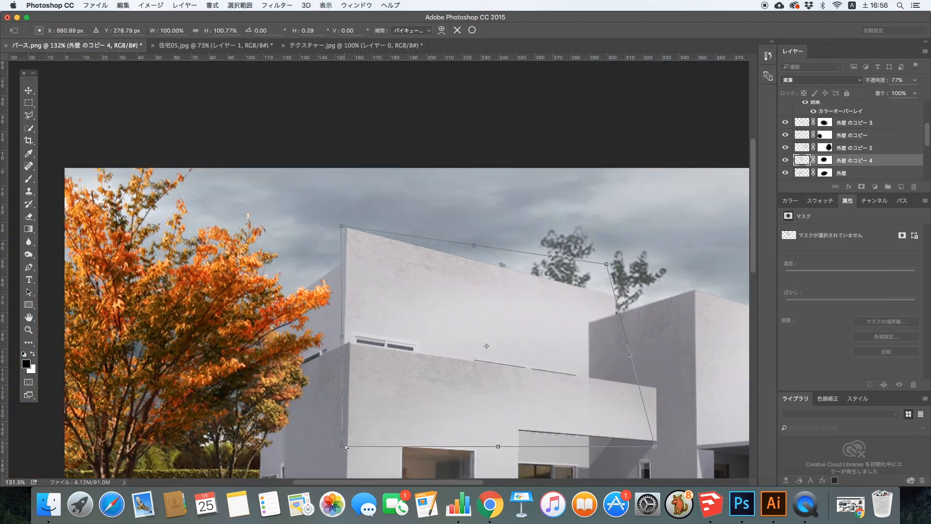
{"action": "left_click_drag", "start_coordinate": [342, 447], "coordinate": [341, 446]}
{"action": "key", "text": "Return"}
Trim the texture spilling past the upper wall's end beside the tower, using the Eraser and a small black brush on its mask
{"action": "key", "text": "e"}
{"action": "scroll", "coordinate": [445, 240], "scroll_direction": "up", "scroll_amount": 5}
{"action": "left_click_drag", "start_coordinate": [582, 340], "coordinate": [187, 228]}
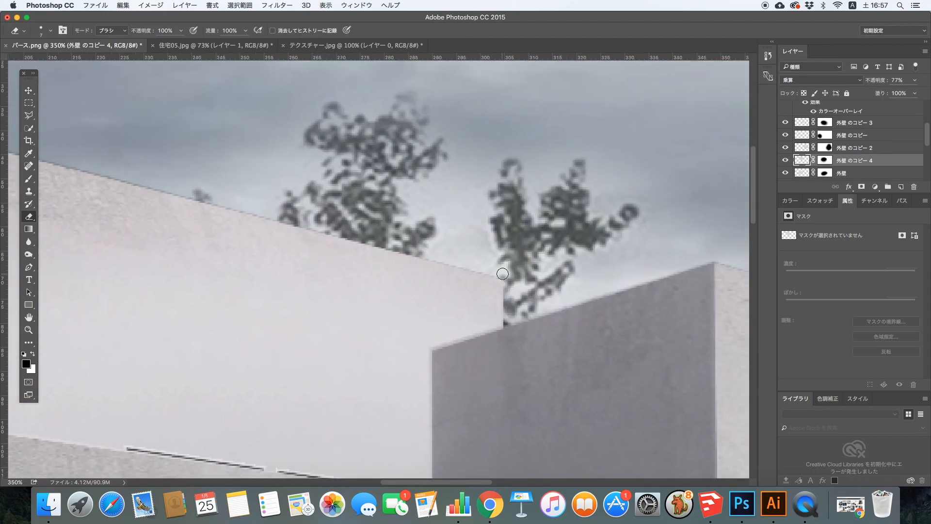
{"action": "key", "text": "super+backslash"}
{"action": "scroll", "coordinate": [369, 264], "scroll_direction": "down", "scroll_amount": 6}
{"action": "key", "text": "b"}
{"action": "scroll", "coordinate": [181, 189], "scroll_direction": "up", "scroll_amount": 4}
{"action": "key", "text": "["}
{"action": "left_click_drag", "start_coordinate": [596, 334], "coordinate": [451, 315]}
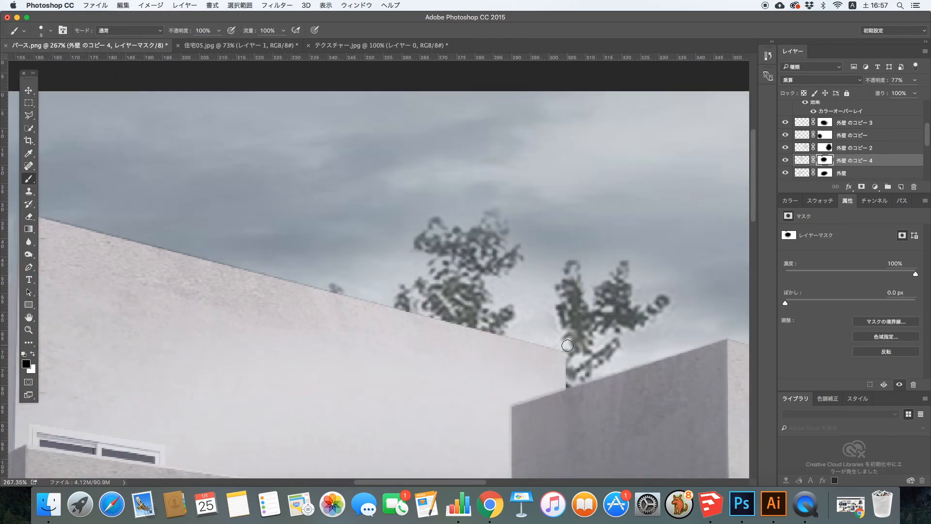
{"action": "scroll", "coordinate": [465, 321], "scroll_direction": "down", "scroll_amount": 8}
Duplicate the 外壁 のコピー layer and move the copy up onto the shaded side wall of the upper floor
{"action": "left_click", "coordinate": [802, 147]}
{"action": "right_click", "coordinate": [846, 135]}
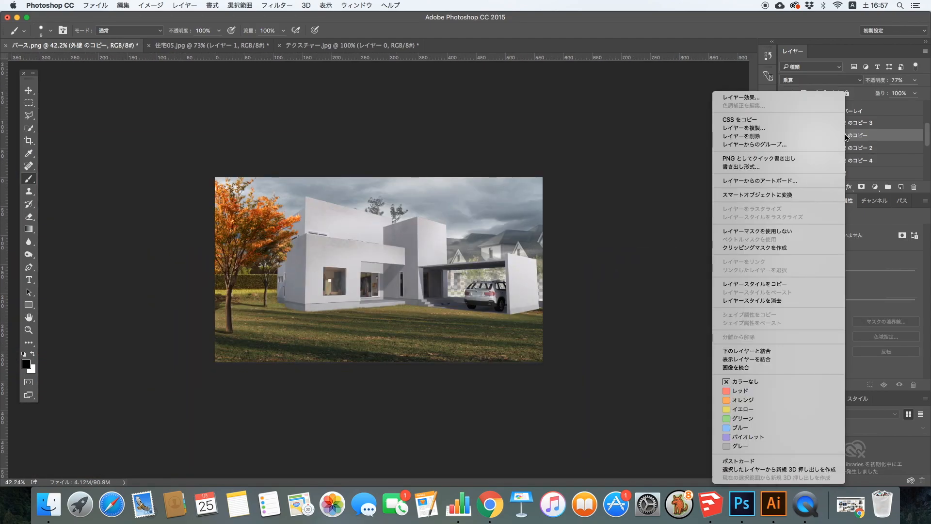
{"action": "left_click", "coordinate": [742, 127]}
{"action": "key", "text": "Return"}
{"action": "key", "text": "v"}
{"action": "scroll", "coordinate": [313, 237], "scroll_direction": "up", "scroll_amount": 6}
{"action": "left_click_drag", "start_coordinate": [286, 272], "coordinate": [279, 138]}
Distort the copied texture with Free Transform to fit the upper floor's shaded side wall behind the autumn tree
{"action": "key", "text": "super+t"}
{"action": "left_click_drag", "start_coordinate": [192, 129], "coordinate": [166, 160]}
{"action": "scroll", "coordinate": [270, 127], "scroll_direction": "up", "scroll_amount": 5}
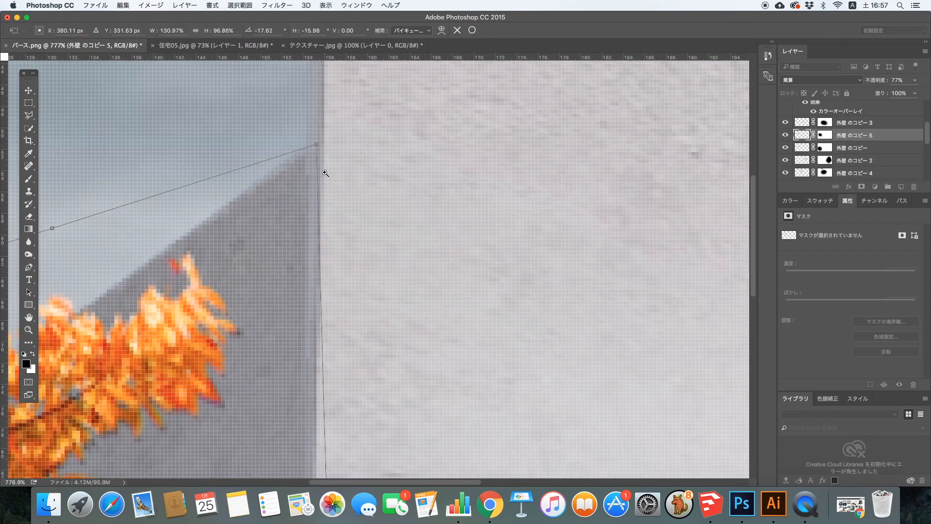
{"action": "key", "text": "Return"}
{"action": "scroll", "coordinate": [361, 241], "scroll_direction": "down", "scroll_amount": 2}
Target the upper side wall texture's mask with a soft black brush enlarged to 175 px and compare the layer's visibility
{"action": "left_click", "coordinate": [824, 135]}
{"action": "scroll", "coordinate": [483, 232], "scroll_direction": "down", "scroll_amount": 3}
{"action": "key", "text": "b"}
{"action": "left_click", "coordinate": [50, 30]}
{"action": "key", "text": "Return"}
{"action": "key", "text": "]"}
{"action": "key", "text": "]"}
{"action": "scroll", "coordinate": [462, 372], "scroll_direction": "down", "scroll_amount": 5}
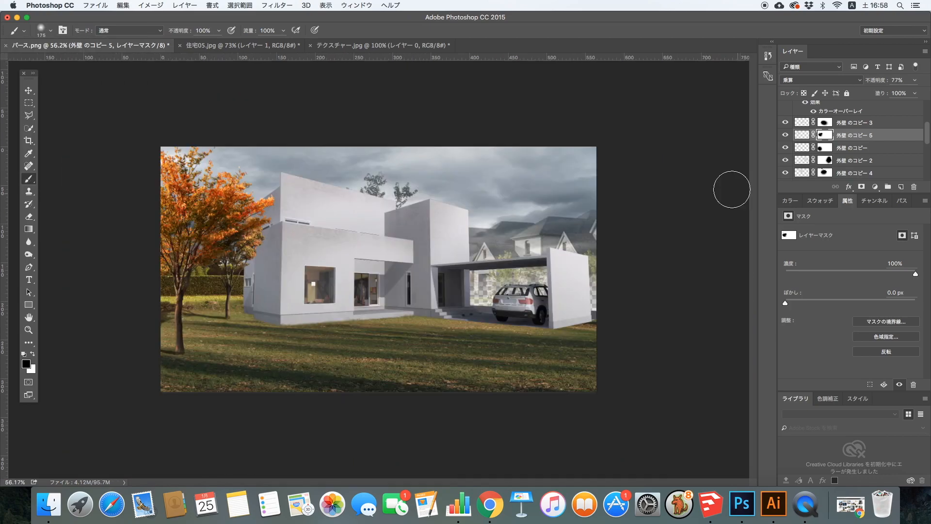
{"action": "double_click", "coordinate": [784, 134]}
Duplicate the 外壁 のコピー 2 layer and move the copy onto the carport's freestanding end wall
{"action": "right_click", "coordinate": [845, 160]}
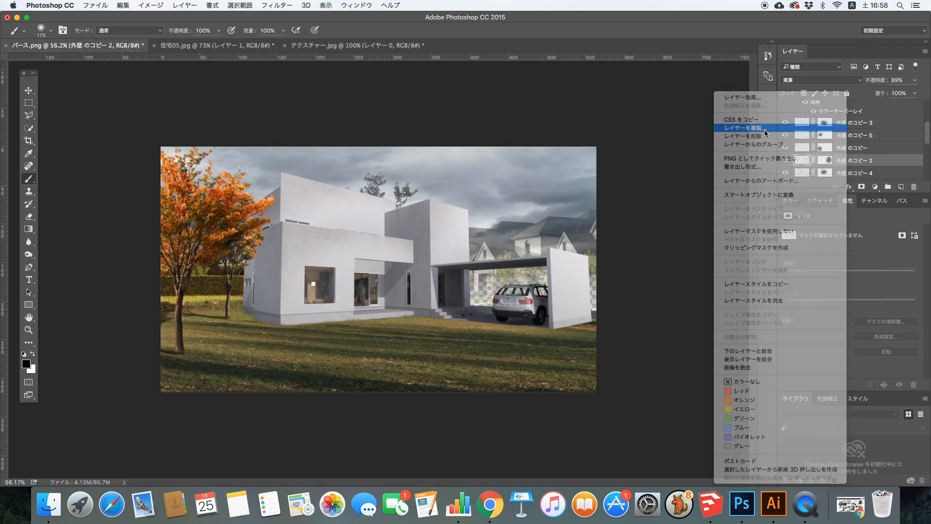
{"action": "left_click", "coordinate": [765, 128]}
{"action": "key", "text": "Return"}
{"action": "key", "text": "v"}
{"action": "left_click_drag", "start_coordinate": [449, 228], "coordinate": [562, 255]}
{"action": "scroll", "coordinate": [565, 233], "scroll_direction": "up", "scroll_amount": 6}
{"action": "left_click_drag", "start_coordinate": [532, 312], "coordinate": [552, 315]}
{"action": "scroll", "coordinate": [538, 325], "scroll_direction": "down", "scroll_amount": 4}
Distort the copied texture with Free Transform to match the perspective of the carport's end wall
{"action": "key", "text": "super+t"}
{"action": "left_click_drag", "start_coordinate": [739, 369], "coordinate": [661, 370]}
{"action": "scroll", "coordinate": [657, 301], "scroll_direction": "up", "scroll_amount": 5}
{"action": "left_click_drag", "start_coordinate": [672, 303], "coordinate": [719, 166]}
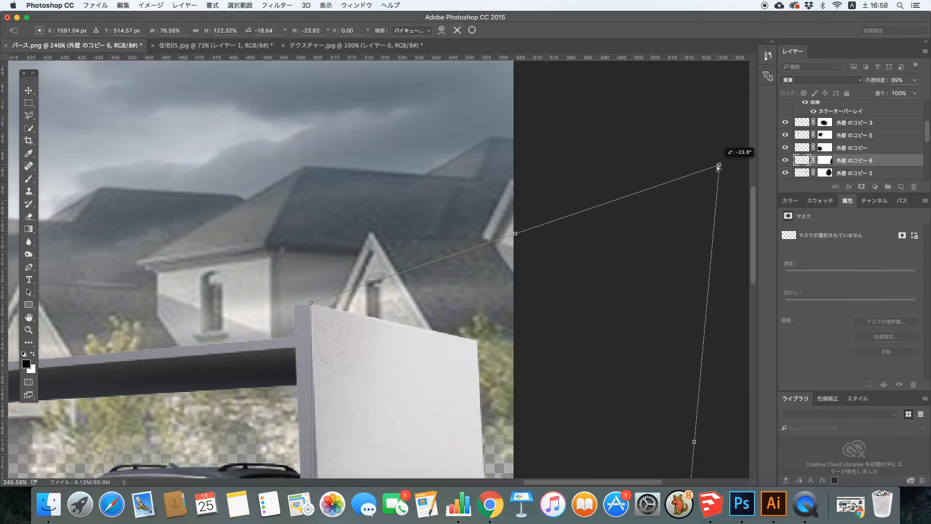
{"action": "scroll", "coordinate": [449, 242], "scroll_direction": "down", "scroll_amount": 3}
{"action": "left_click_drag", "start_coordinate": [347, 408], "coordinate": [366, 409]}
{"action": "key", "text": "Return"}
Reposition the wall texture and reshape it with another Free Transform to fit the wall
{"action": "left_click_drag", "start_coordinate": [374, 124], "coordinate": [418, 124]}
{"action": "left_click_drag", "start_coordinate": [293, 277], "coordinate": [252, 266]}
{"action": "key", "text": "super+t"}
{"action": "left_click_drag", "start_coordinate": [527, 279], "coordinate": [557, 278]}
{"action": "left_click_drag", "start_coordinate": [509, 314], "coordinate": [509, 291]}
{"action": "left_click_drag", "start_coordinate": [437, 234], "coordinate": [338, 234]}
{"action": "key", "text": "Return"}
{"action": "scroll", "coordinate": [343, 240], "scroll_direction": "down", "scroll_amount": 2}
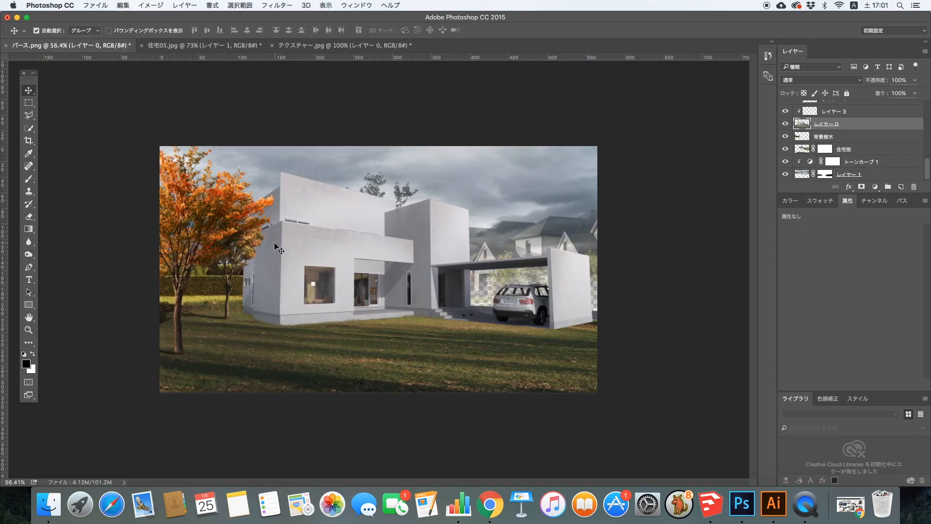
Darken shaded parts of the house on レイヤー 0 with the Burn tool at 20% exposure, and lighten sunlit parts with the Dodge tool at 50%
{"action": "left_click", "coordinate": [29, 254]}
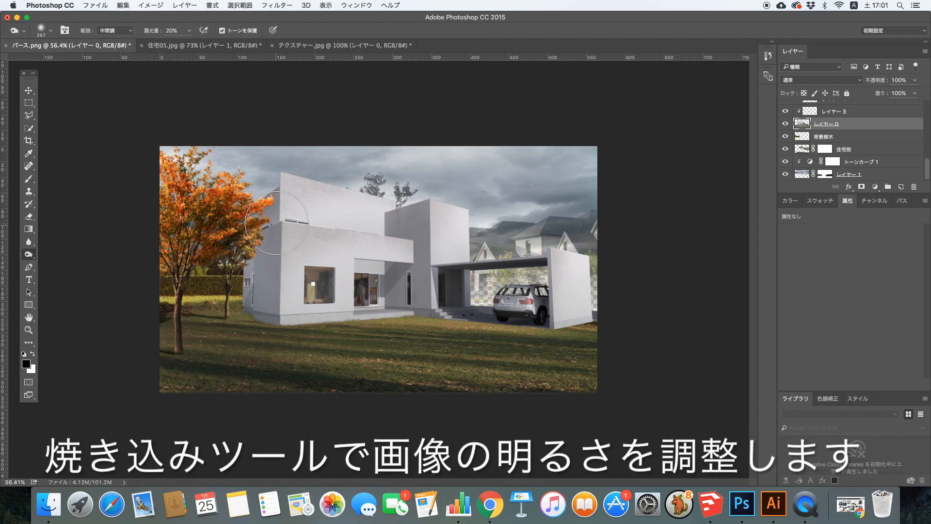
{"action": "key", "text": "super+minus"}
{"action": "key", "text": "super+minus"}
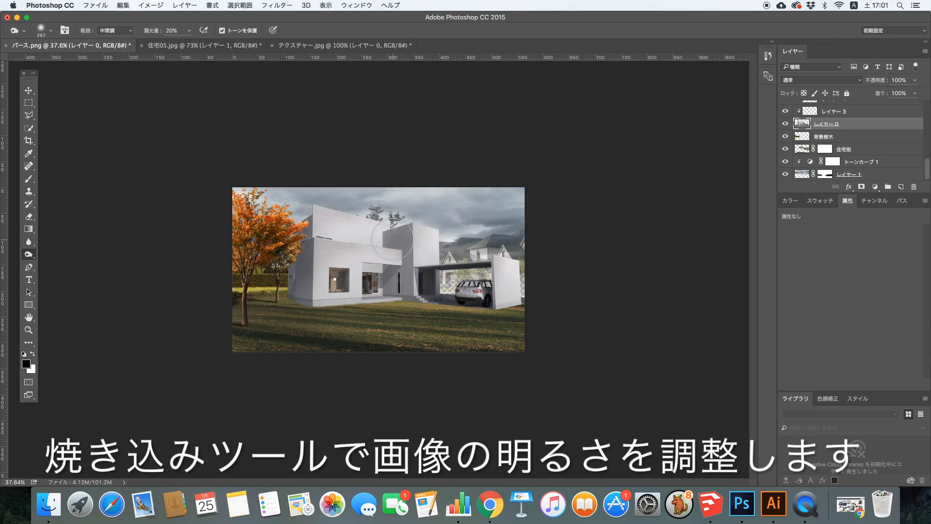
{"action": "left_click_drag", "start_coordinate": [290, 305], "coordinate": [264, 281]}
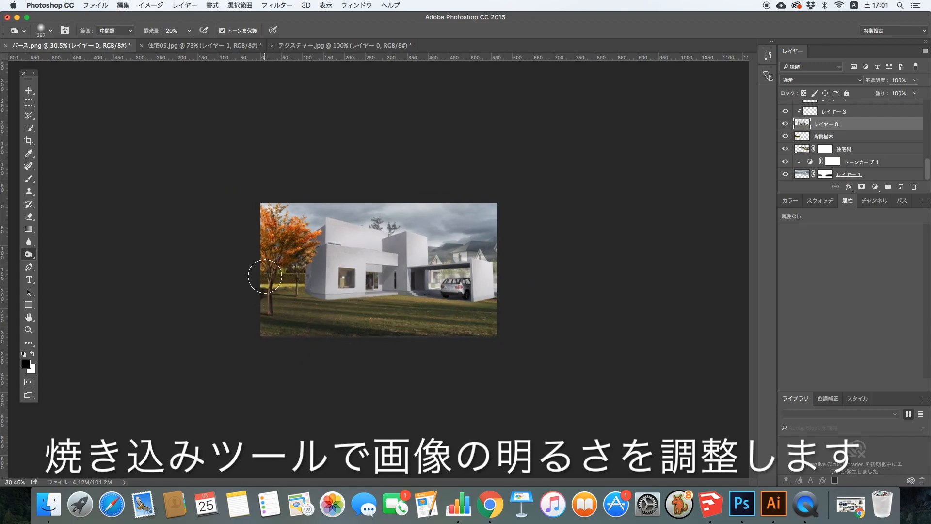
{"action": "left_click_drag", "start_coordinate": [306, 286], "coordinate": [317, 291]}
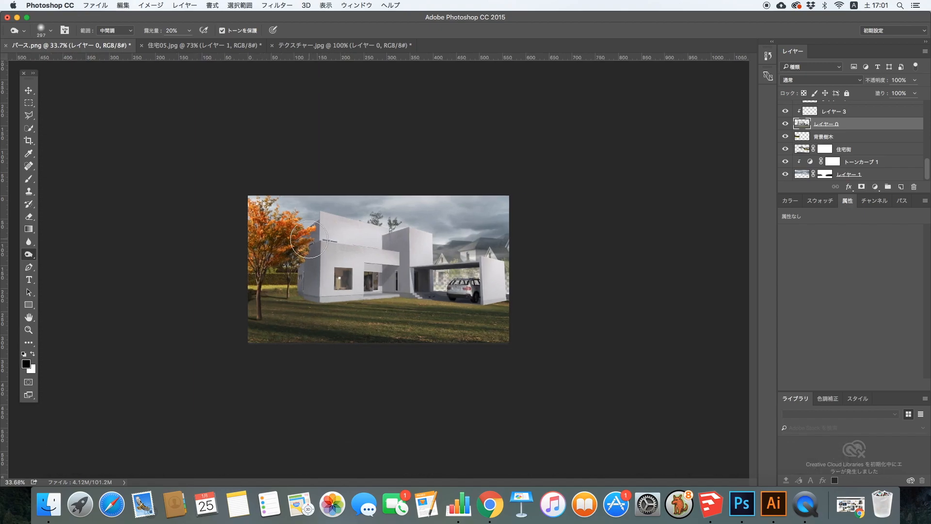
{"action": "left_click_drag", "start_coordinate": [207, 291], "coordinate": [186, 277]}
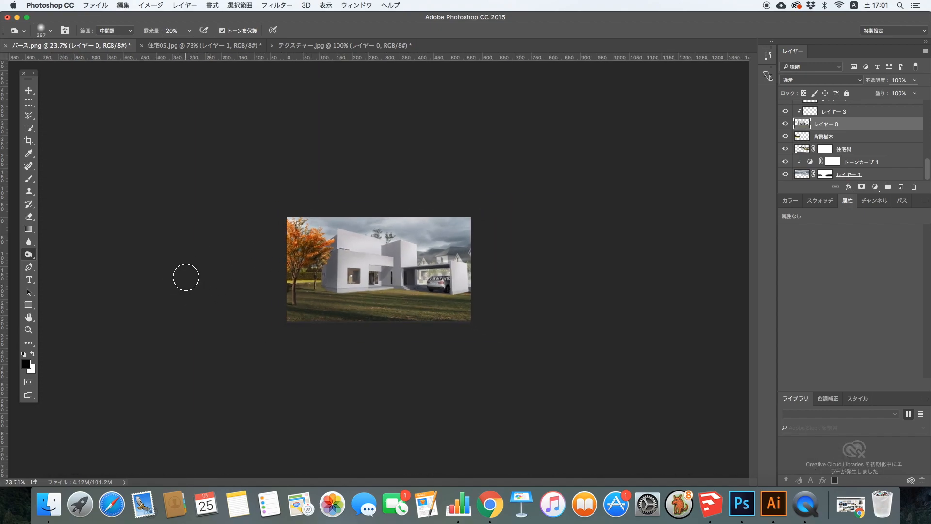
{"action": "key", "text": "shift+o"}
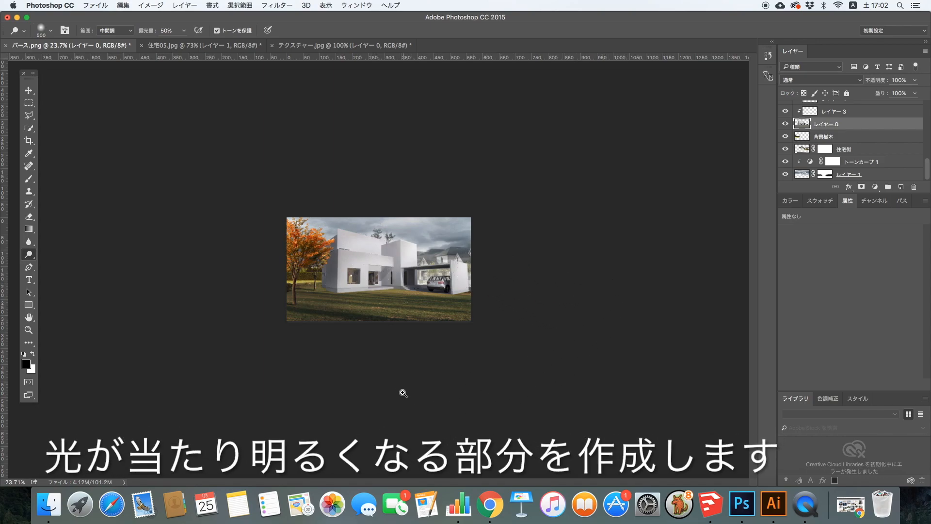
{"action": "scroll", "coordinate": [404, 393], "scroll_direction": "down", "scroll_amount": 2}
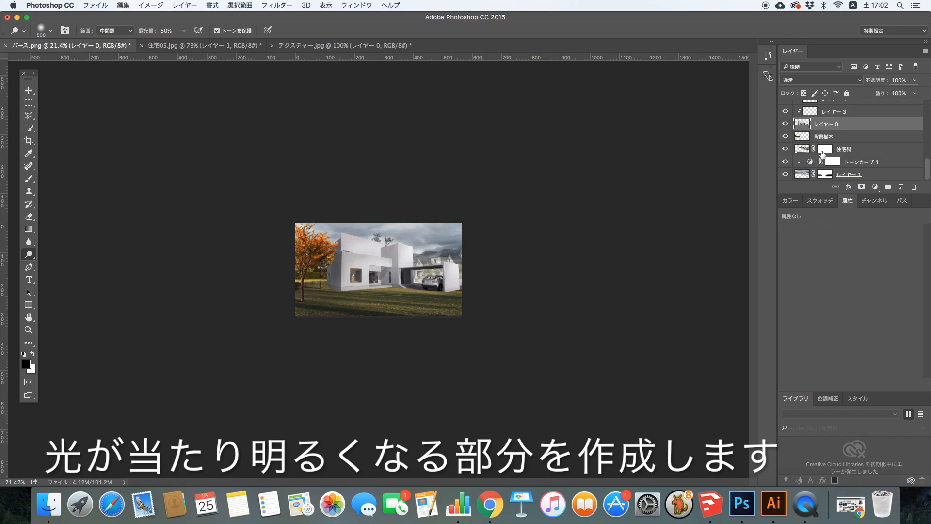
Set the opacity of the 外壁 layer to 60% and of the 外壁 のコピー 4 layer to 53%
{"action": "scroll", "coordinate": [822, 154], "scroll_direction": "up", "scroll_amount": 5}
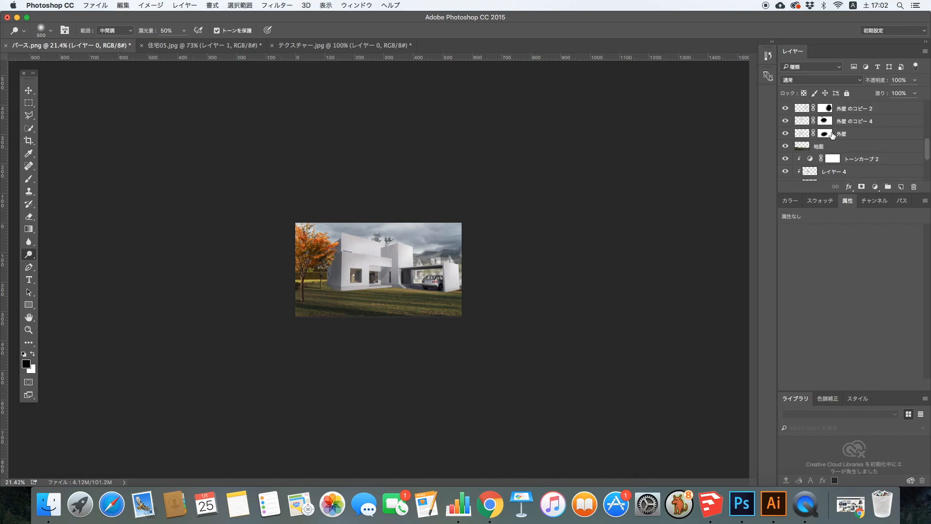
{"action": "left_click", "coordinate": [832, 134]}
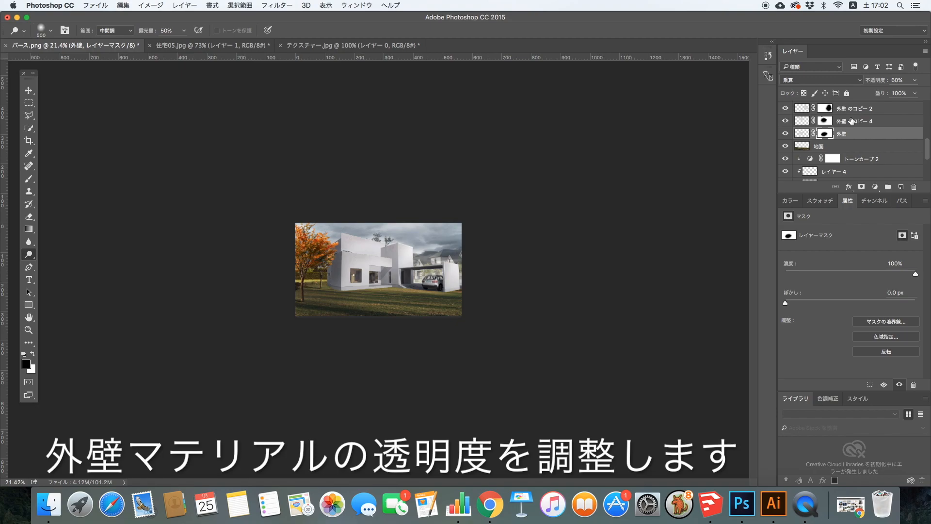
{"action": "left_click", "coordinate": [801, 121]}
{"action": "left_click", "coordinate": [902, 93]}
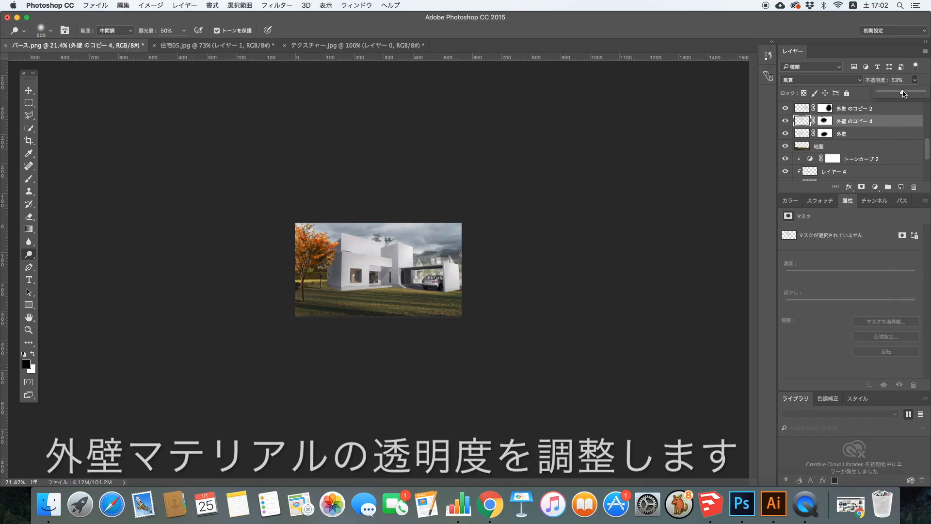
{"action": "left_click", "coordinate": [803, 110]}
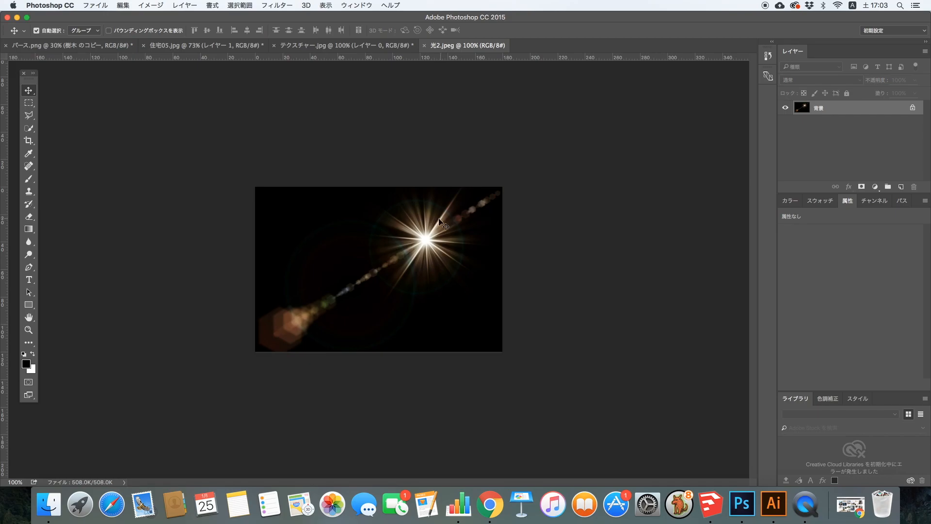
Bring the sun flare from 光2.jpeg into パース.png and set its blend mode to スクリーン
{"action": "left_click_drag", "start_coordinate": [415, 233], "coordinate": [289, 233]}
{"action": "left_click_drag", "start_coordinate": [418, 255], "coordinate": [418, 247]}
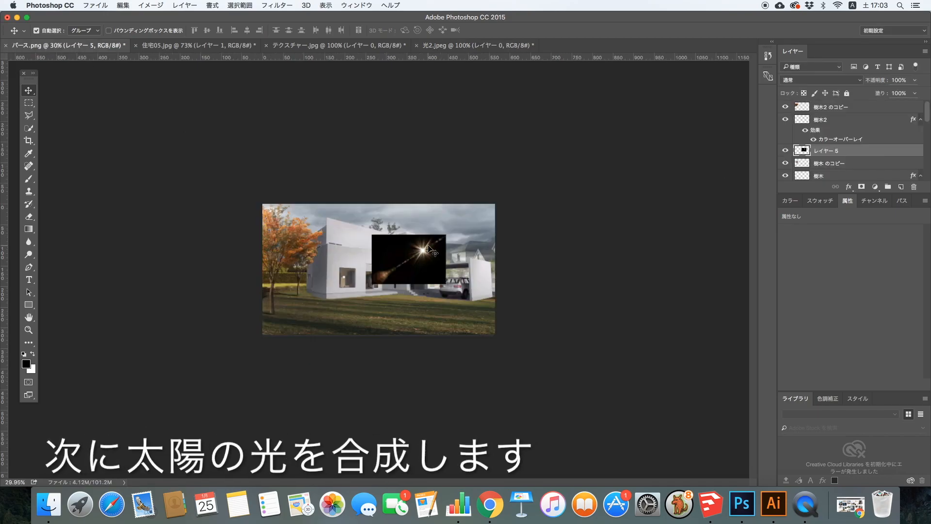
{"action": "left_click", "coordinate": [835, 84]}
{"action": "left_click", "coordinate": [824, 153]}
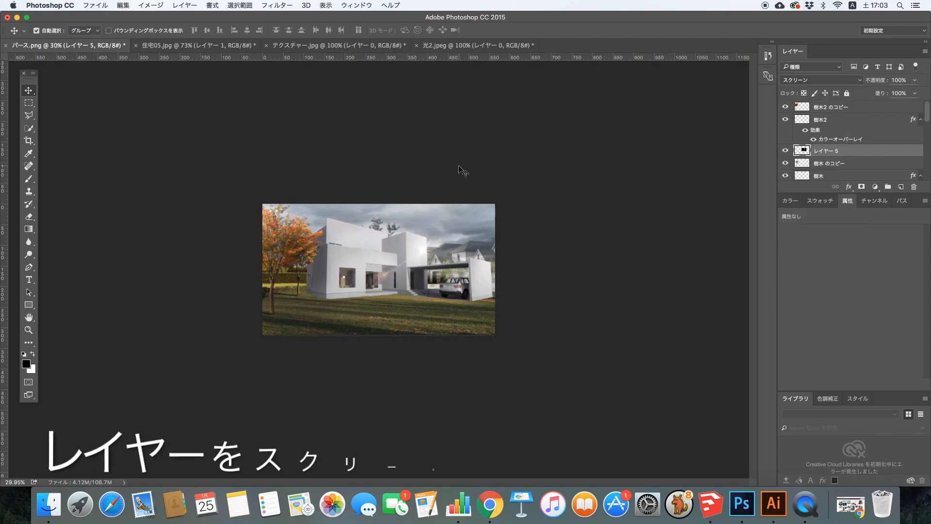
Enlarge the sun flare with Free Transform and move its light source to the sky's upper right corner
{"action": "left_click", "coordinate": [392, 216]}
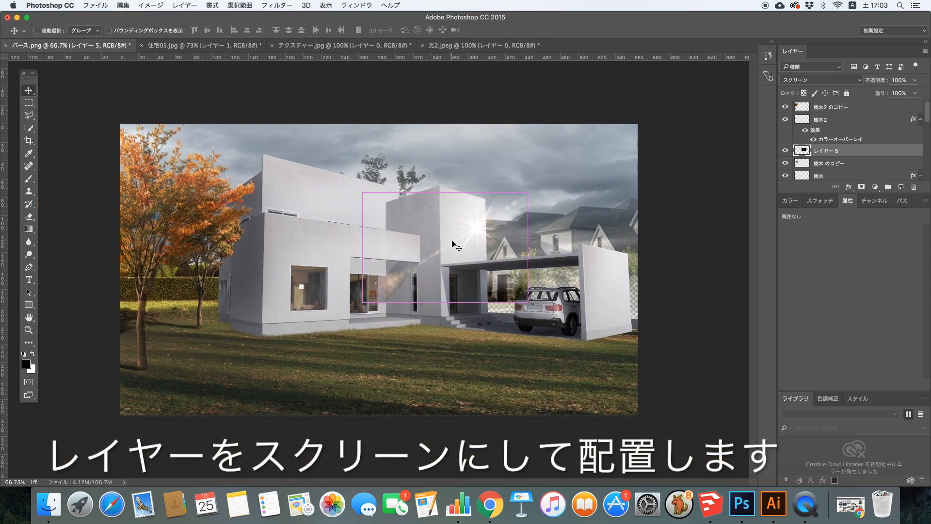
{"action": "key", "text": "super+t"}
{"action": "left_click_drag", "start_coordinate": [527, 193], "coordinate": [624, 129]}
{"action": "left_click_drag", "start_coordinate": [501, 208], "coordinate": [618, 145]}
{"action": "scroll", "coordinate": [478, 206], "scroll_direction": "down", "scroll_amount": 3}
{"action": "left_click_drag", "start_coordinate": [420, 261], "coordinate": [309, 322]}
{"action": "left_click_drag", "start_coordinate": [510, 222], "coordinate": [545, 176]}
{"action": "key", "text": "Return"}
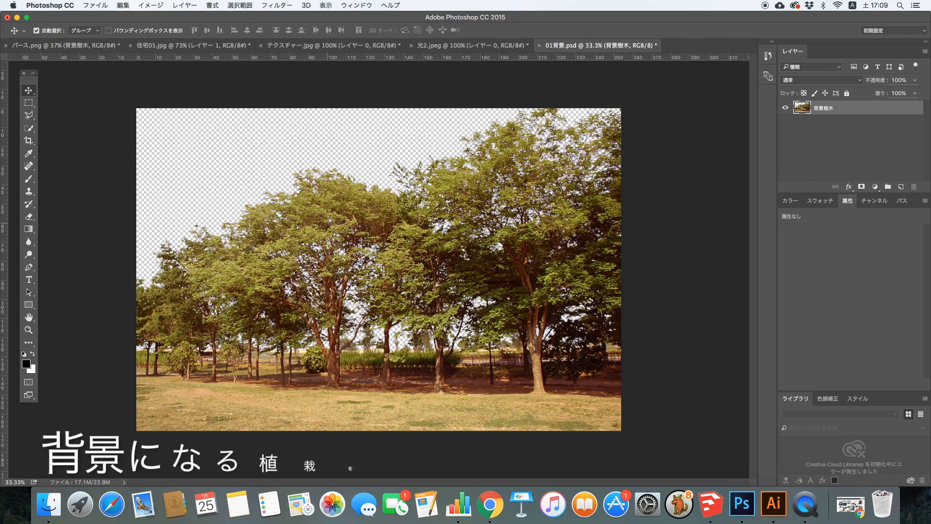
Bring the 背景樹木 trees from 01背景.psd into パース.png, scale them down and place them behind the tower and carport
{"action": "left_click_drag", "start_coordinate": [329, 217], "coordinate": [370, 193]}
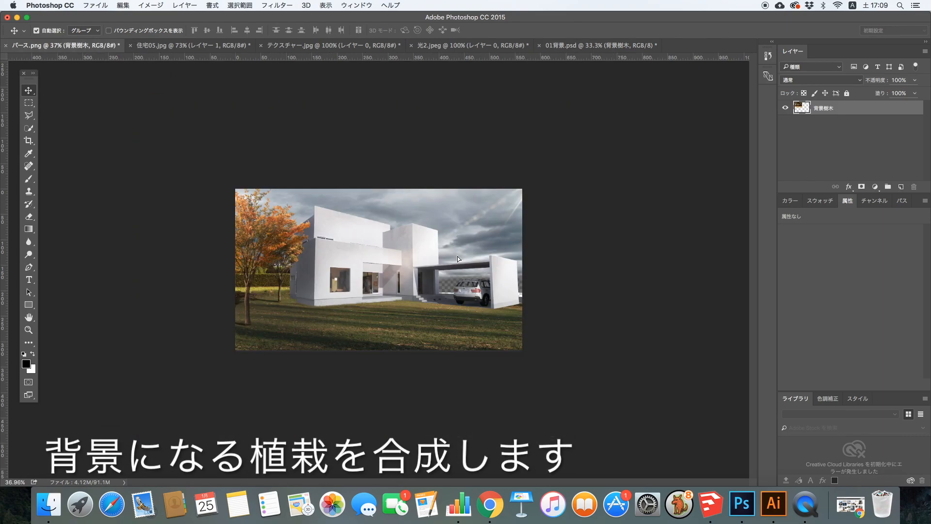
{"action": "left_click_drag", "start_coordinate": [458, 256], "coordinate": [456, 259]}
{"action": "key", "text": "super+t"}
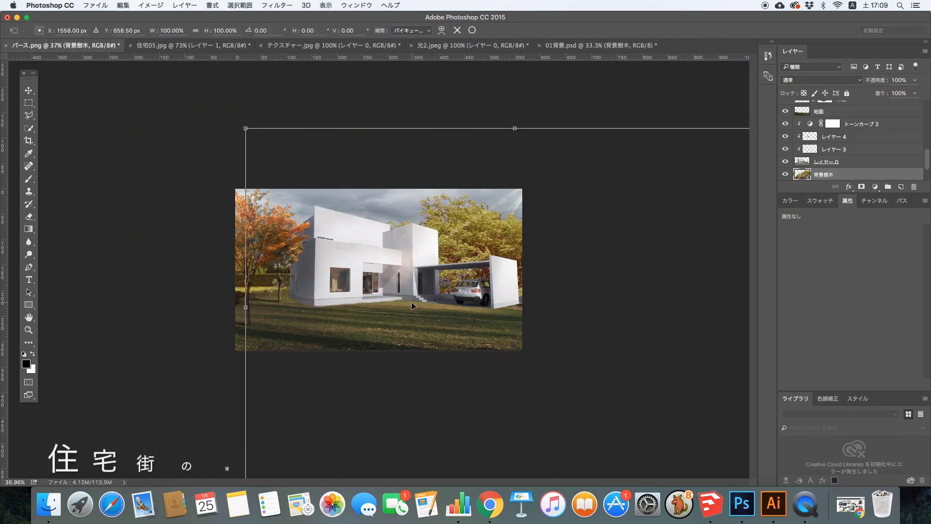
{"action": "scroll", "coordinate": [411, 302], "scroll_direction": "down", "scroll_amount": 5}
{"action": "left_click_drag", "start_coordinate": [543, 358], "coordinate": [446, 282]}
{"action": "left_click_drag", "start_coordinate": [325, 211], "coordinate": [375, 236]}
{"action": "left_click_drag", "start_coordinate": [421, 258], "coordinate": [547, 339]}
{"action": "left_click_drag", "start_coordinate": [673, 330], "coordinate": [631, 290]}
{"action": "left_click_drag", "start_coordinate": [590, 197], "coordinate": [619, 232]}
{"action": "left_click_drag", "start_coordinate": [599, 265], "coordinate": [582, 260]}
{"action": "key", "text": "Return"}
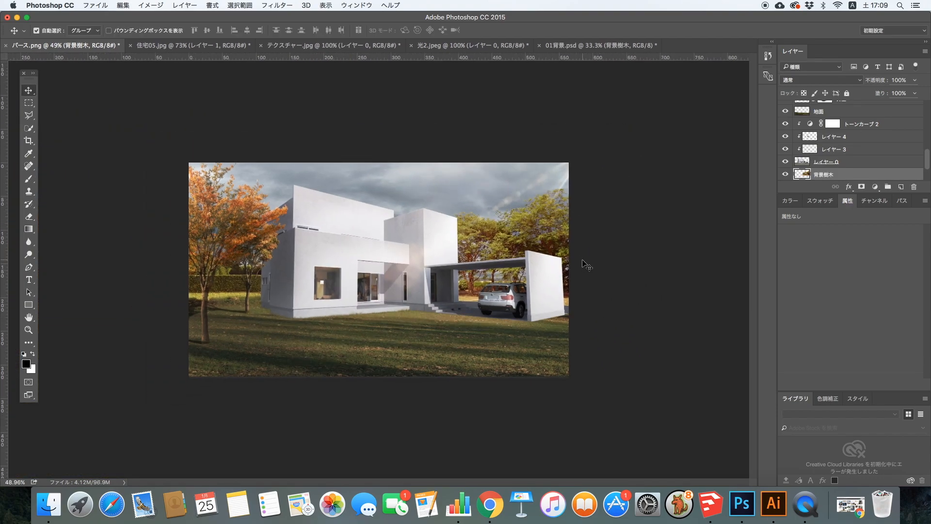
Replace the cloudy sky in パース.png with the blue sky from 13sky.jpg, placed beneath both 背景樹木 layers
{"action": "scroll", "coordinate": [582, 291], "scroll_direction": "down", "scroll_amount": 5}
{"action": "scroll", "coordinate": [847, 163], "scroll_direction": "down", "scroll_amount": 3}
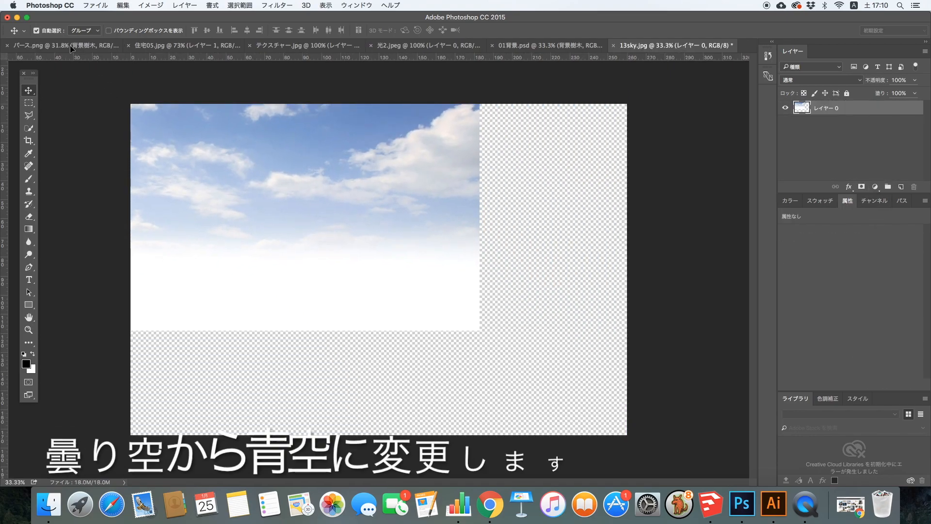
{"action": "left_click", "coordinate": [70, 45]}
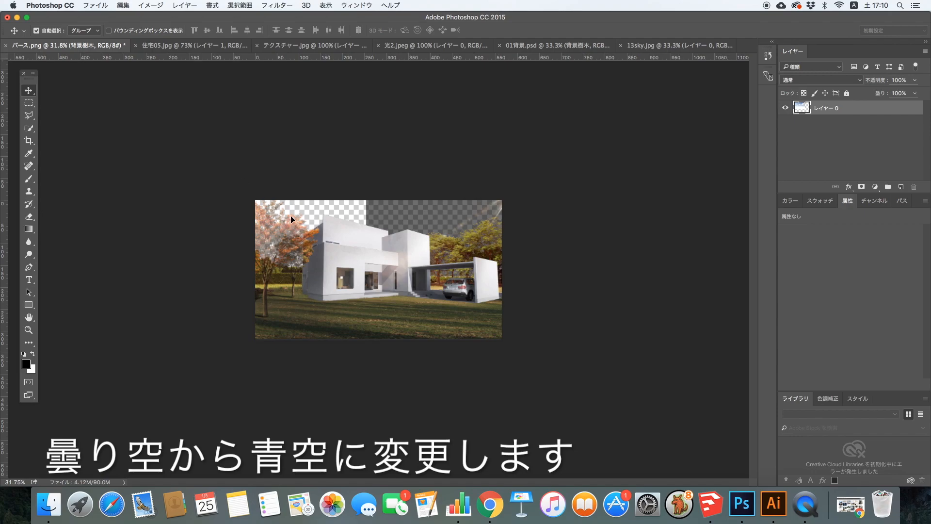
{"action": "left_click_drag", "start_coordinate": [297, 216], "coordinate": [306, 216]}
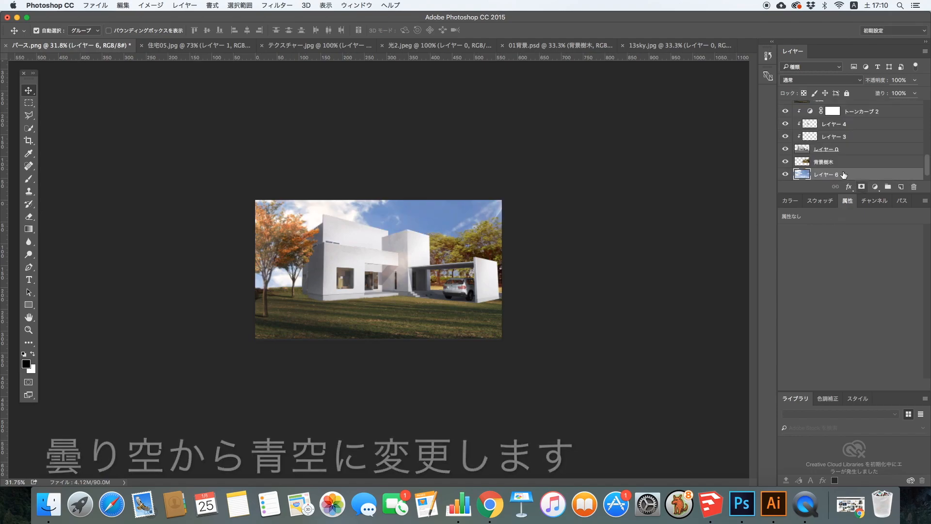
{"action": "scroll", "coordinate": [835, 144], "scroll_direction": "down", "scroll_amount": 1}
{"action": "left_click_drag", "start_coordinate": [834, 164], "coordinate": [834, 178]}
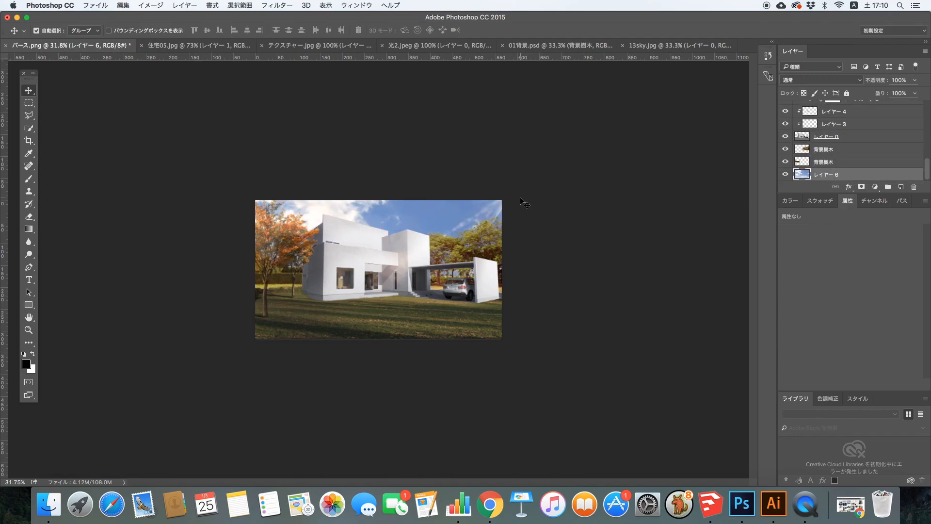
Scale the blue sky down with Free Transform and position its clouds behind the house
{"action": "key", "text": "super+t"}
{"action": "key", "text": "super+minus"}
{"action": "left_click_drag", "start_coordinate": [623, 437], "coordinate": [478, 280]}
{"action": "left_click_drag", "start_coordinate": [245, 233], "coordinate": [279, 232]}
{"action": "left_click_drag", "start_coordinate": [380, 183], "coordinate": [384, 199]}
{"action": "key", "text": "Return"}
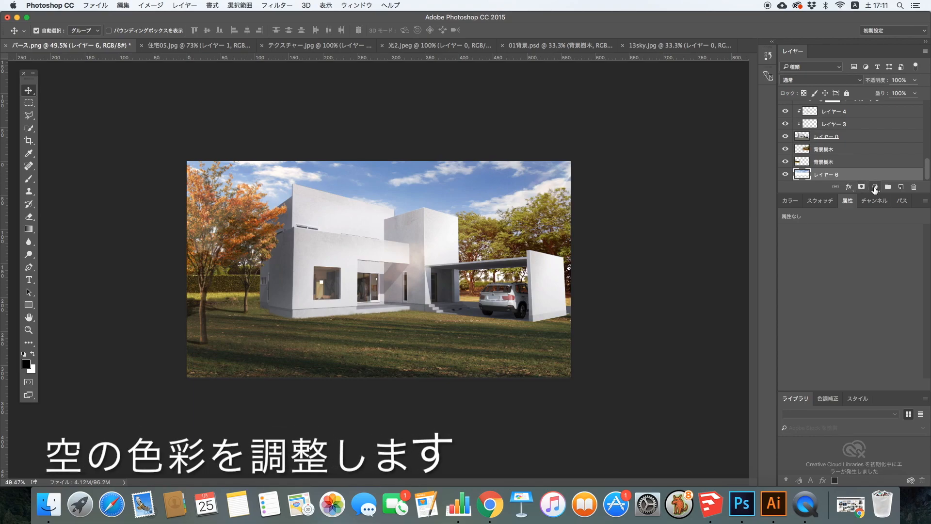
Add a カラーバランス adjustment clipped to the sky layer, with red at +50, blue at -83 and a shift toward green
{"action": "left_click", "coordinate": [874, 187]}
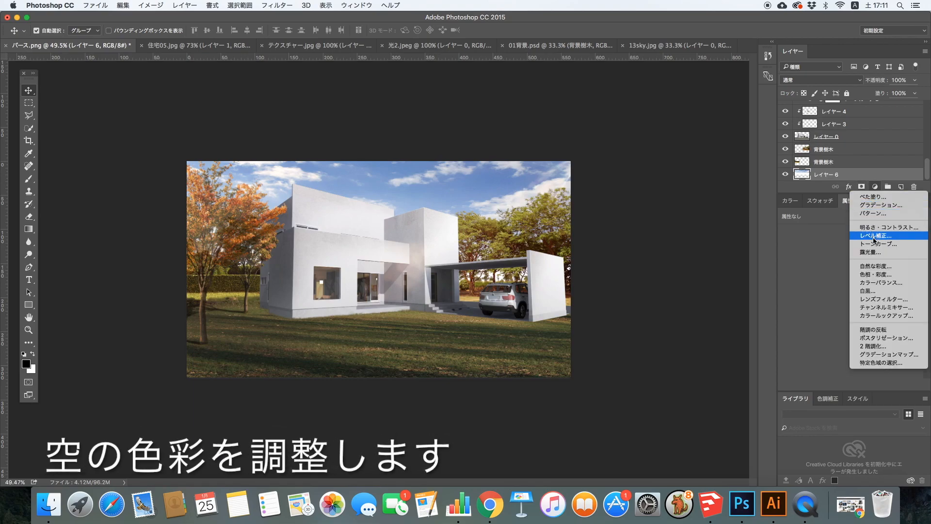
{"action": "left_click", "coordinate": [872, 282]}
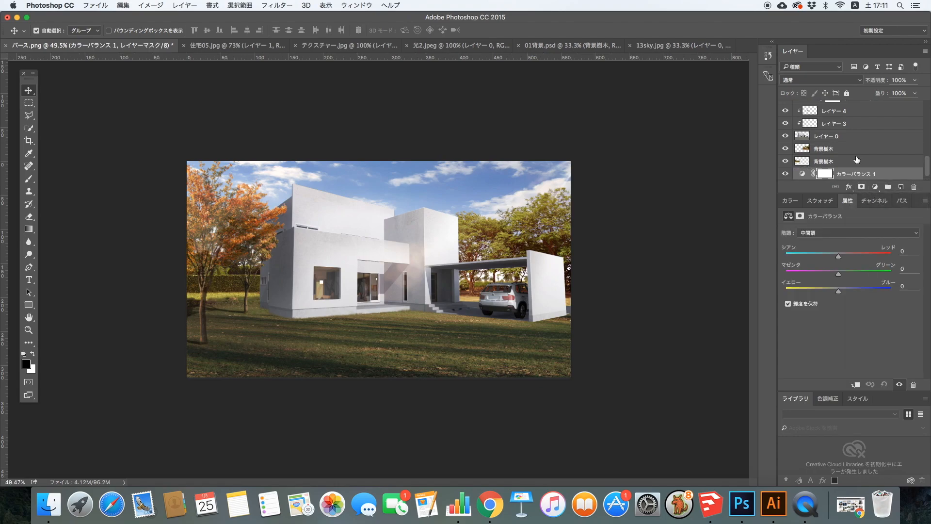
{"action": "left_click", "coordinate": [855, 385]}
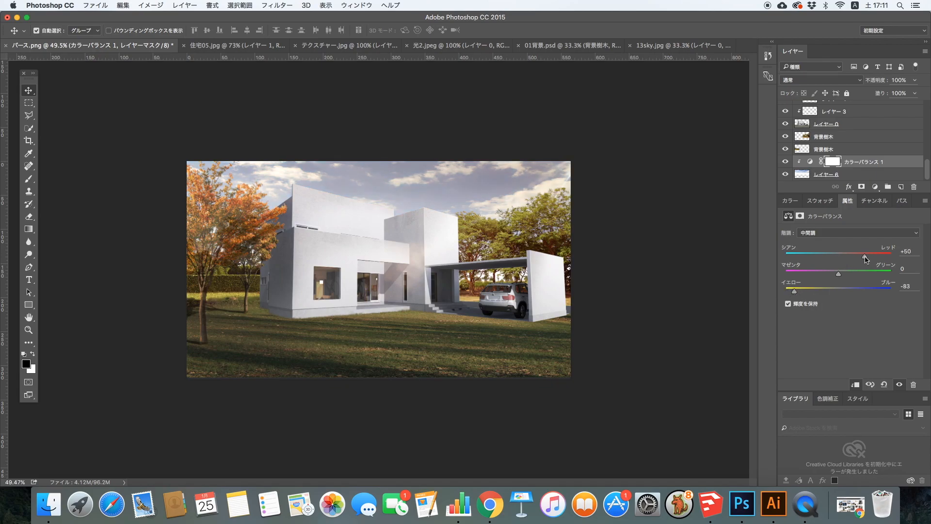
{"action": "mouse_move", "coordinate": [837, 275]}
{"action": "left_mouse_down"}
{"action": "mouse_move", "coordinate": [819, 276]}
{"action": "mouse_move", "coordinate": [853, 275]}
{"action": "left_mouse_up"}
{"action": "left_click", "coordinate": [648, 269]}
{"action": "left_click_drag", "start_coordinate": [648, 269], "coordinate": [563, 245]}
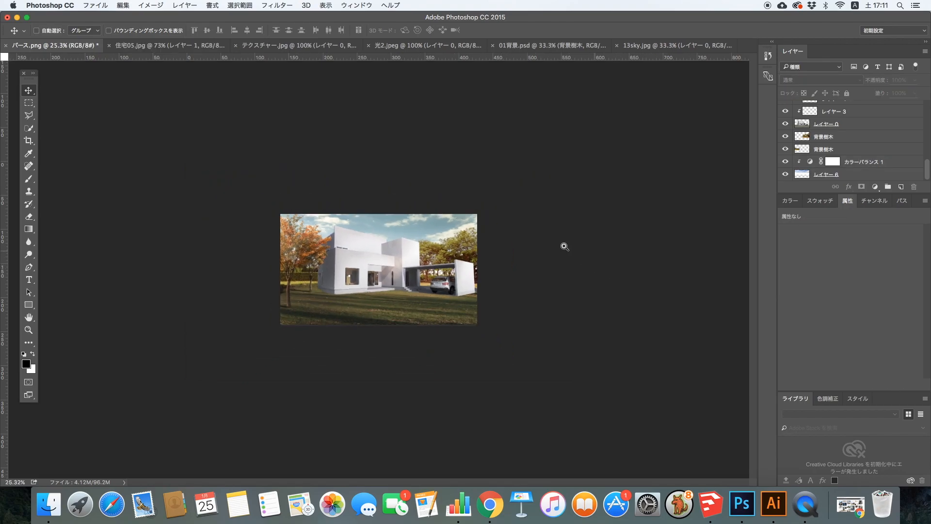
Paint white sunlight over the sky's upper right corner on a new top layer with a 500 px soft brush at 0% hardness
{"action": "left_click", "coordinate": [28, 102]}
{"action": "left_click_drag", "start_coordinate": [290, 307], "coordinate": [341, 344]}
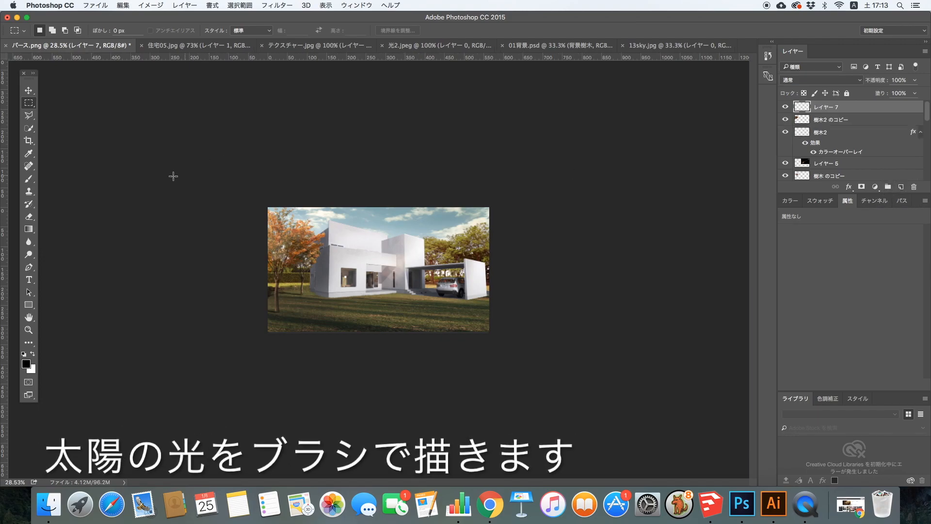
{"action": "left_click", "coordinate": [30, 179]}
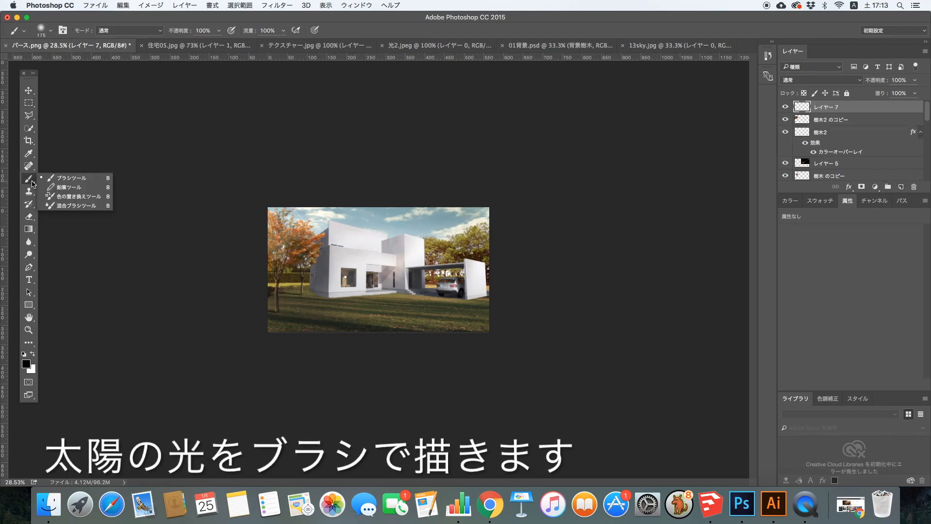
{"action": "left_click", "coordinate": [63, 178]}
{"action": "left_click", "coordinate": [50, 31]}
{"action": "left_click", "coordinate": [20, 104]}
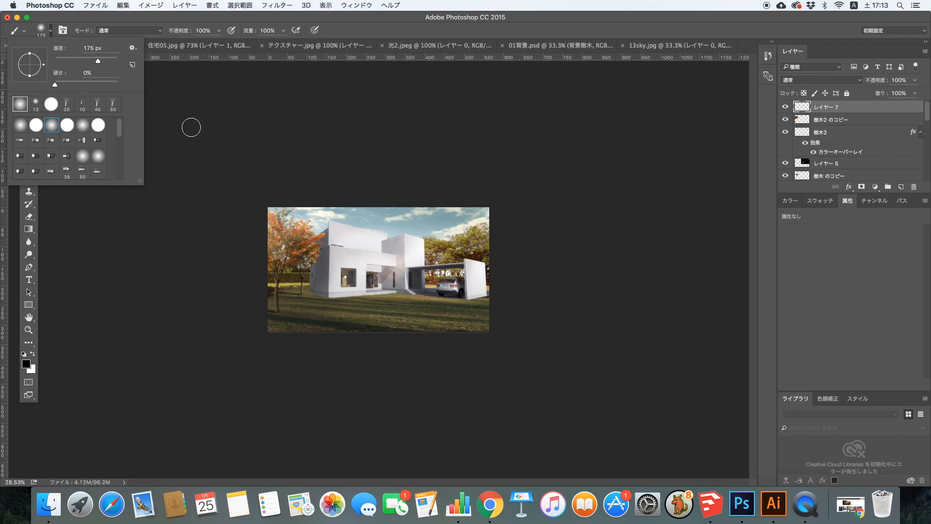
{"action": "left_click", "coordinate": [253, 131]}
{"action": "left_click", "coordinate": [33, 354]}
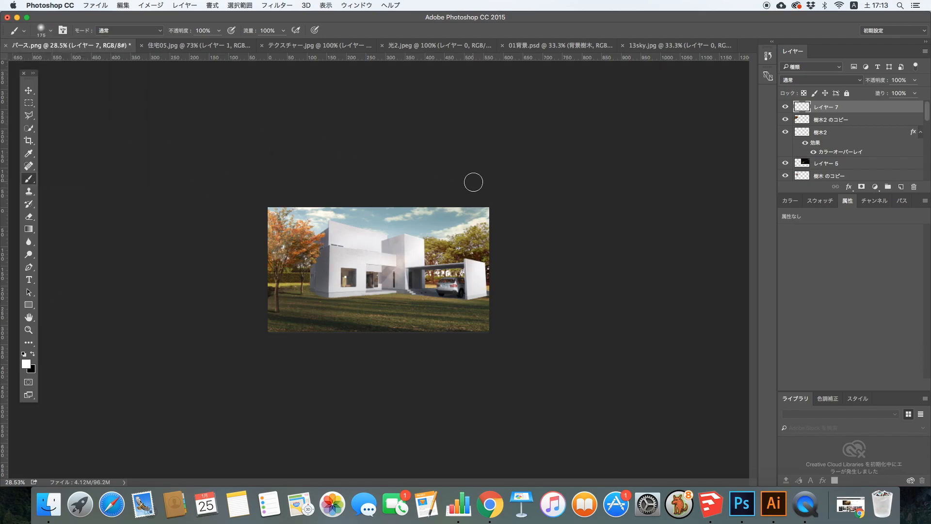
{"action": "key", "text": "]"}
{"action": "key", "text": "]"}
{"action": "key", "text": "]"}
{"action": "key", "text": "]"}
{"action": "key", "text": "]"}
{"action": "mouse_move", "coordinate": [491, 199]}
{"action": "left_mouse_down"}
{"action": "mouse_move", "coordinate": [443, 186]}
{"action": "mouse_move", "coordinate": [515, 192]}
{"action": "left_mouse_up"}
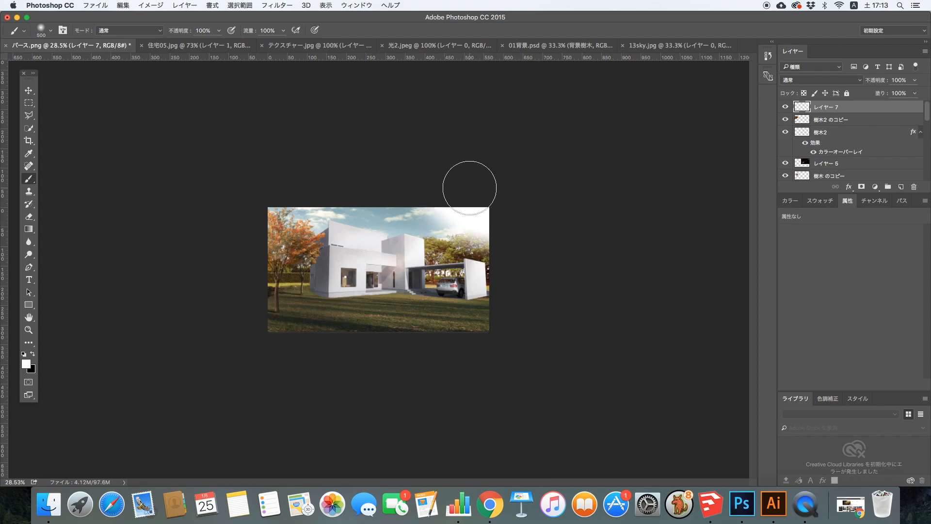
Apply a radial blur to the painted sunlight using the ズーム method, amount 100, centred toward the upper right
{"action": "left_click", "coordinate": [283, 5]}
{"action": "mouse_move", "coordinate": [338, 159]}
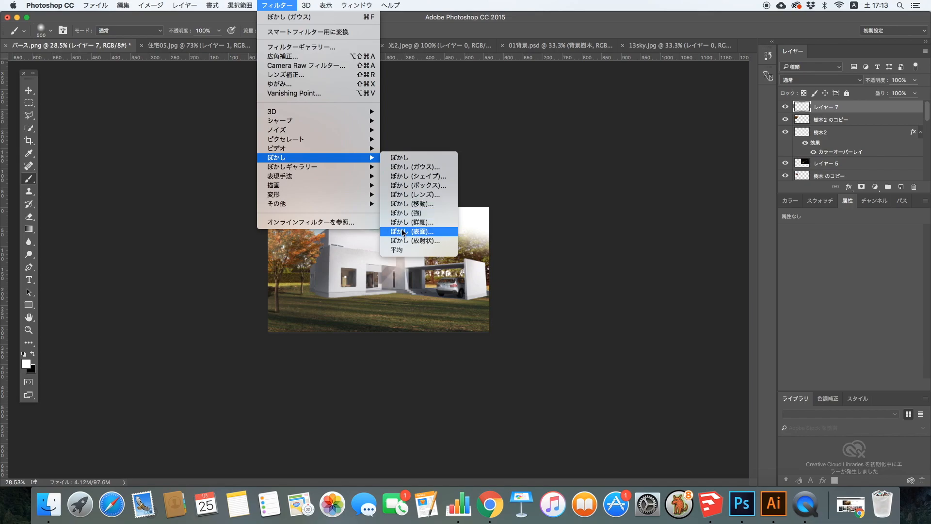
{"action": "left_click", "coordinate": [403, 241]}
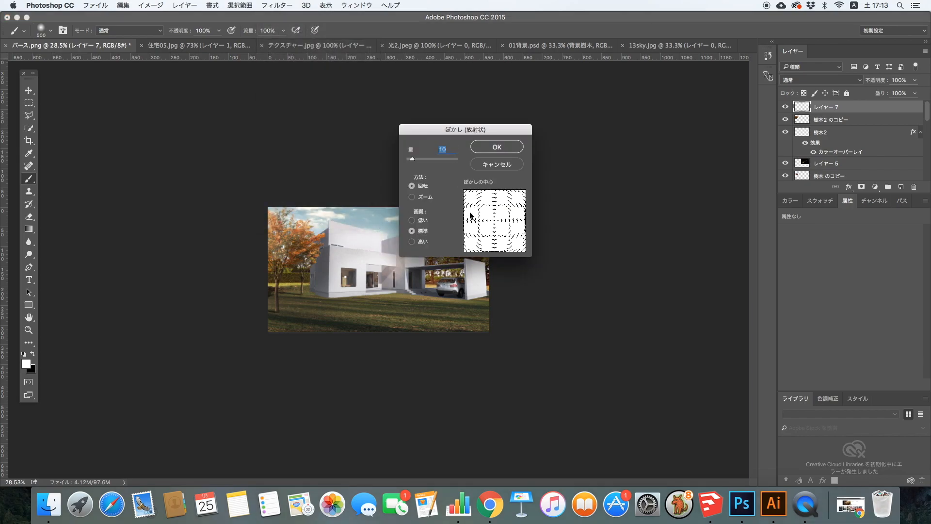
{"action": "left_click_drag", "start_coordinate": [491, 222], "coordinate": [465, 192]}
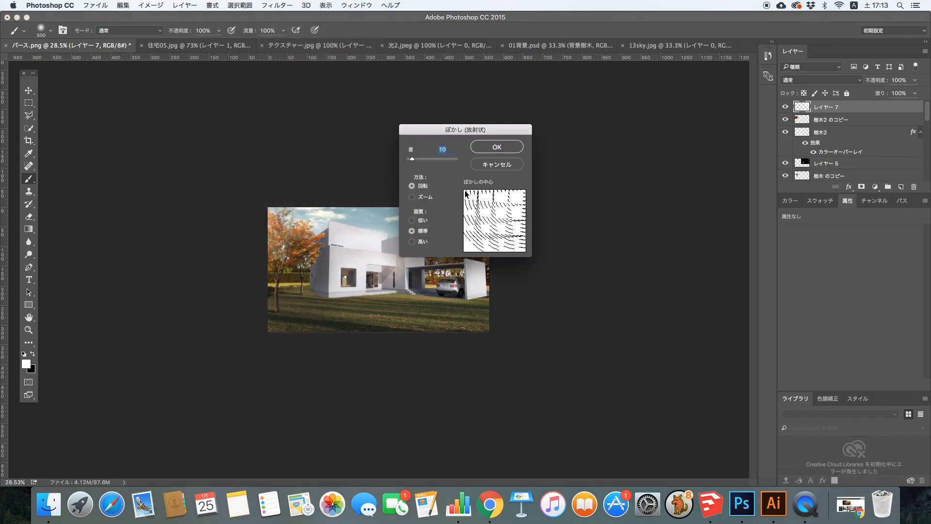
{"action": "left_click", "coordinate": [411, 197]}
{"action": "left_click_drag", "start_coordinate": [417, 158], "coordinate": [476, 160]}
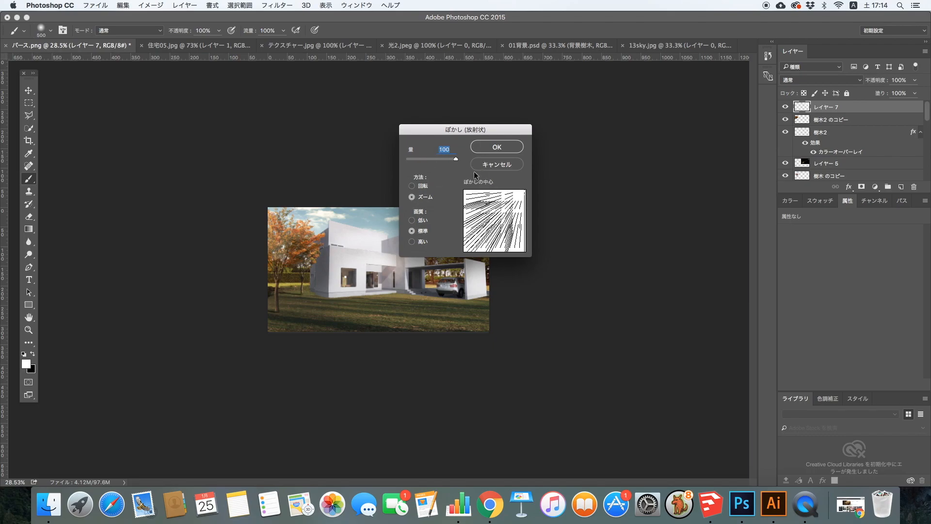
{"action": "left_click", "coordinate": [492, 146]}
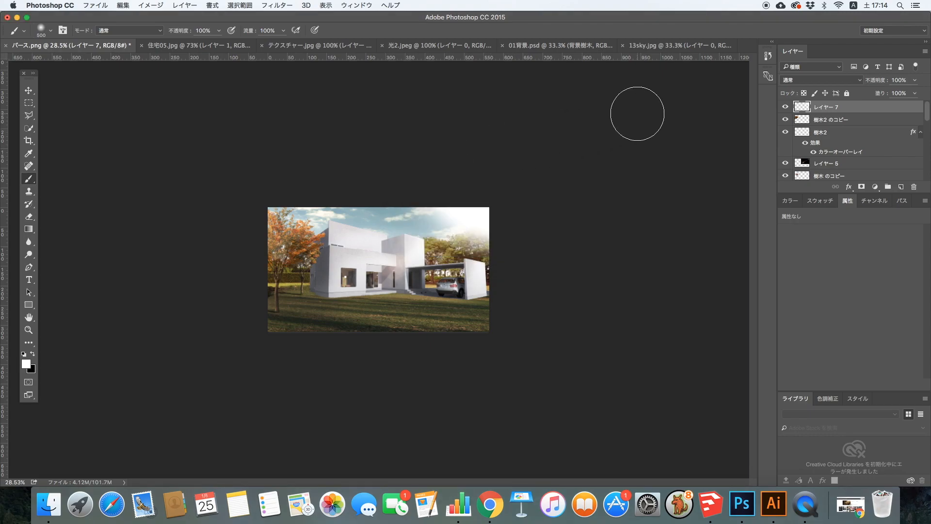
Try 85% opacity and the 乗算 blend mode on the painted sunlight layer
{"action": "left_click", "coordinate": [914, 80]}
{"action": "left_click_drag", "start_coordinate": [908, 93], "coordinate": [904, 94]}
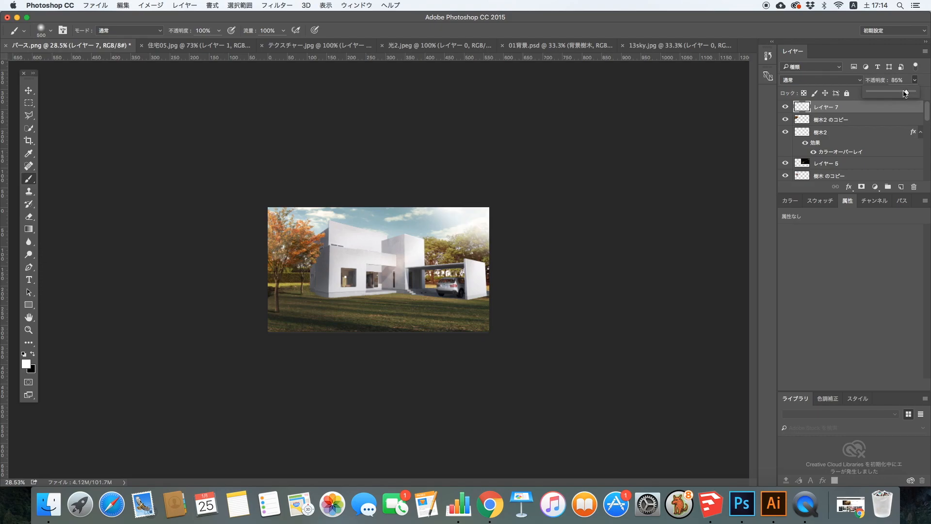
{"action": "left_click", "coordinate": [807, 81]}
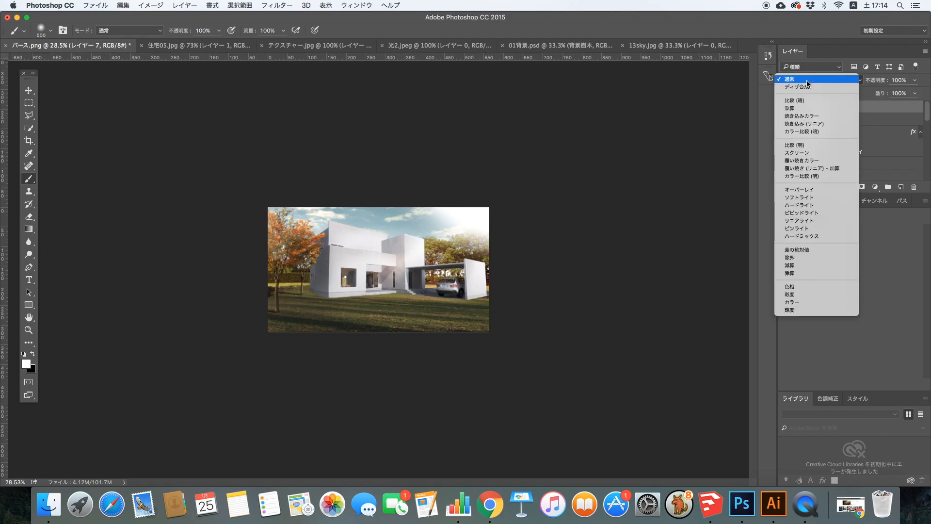
{"action": "left_click", "coordinate": [807, 108]}
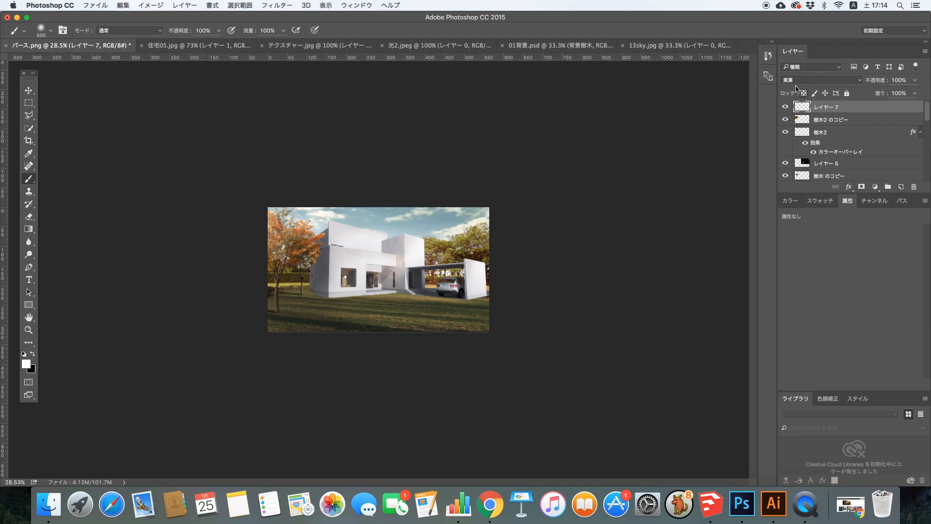
Set the painted sunlight layer's blend mode to オーバーレイ and its opacity to 86%
{"action": "left_click", "coordinate": [796, 81]}
{"action": "left_click", "coordinate": [799, 160]}
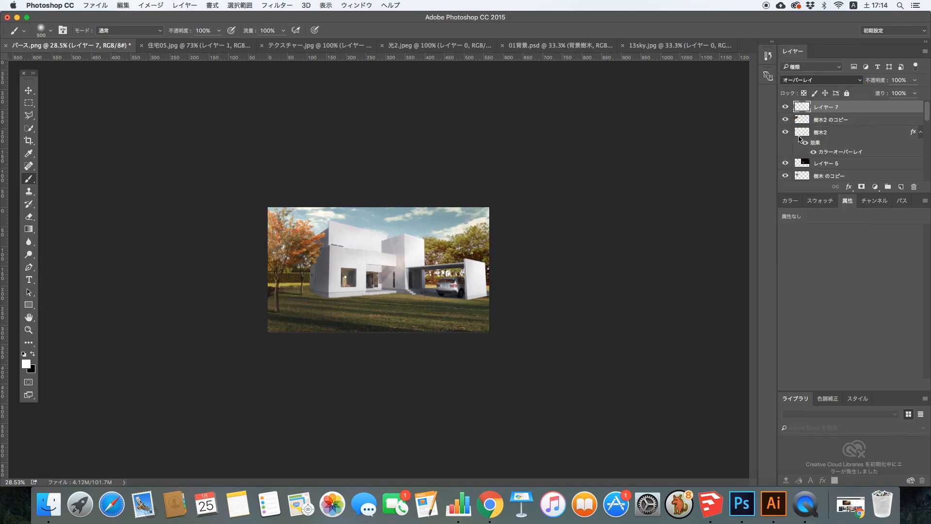
{"action": "left_click", "coordinate": [914, 80]}
{"action": "left_click_drag", "start_coordinate": [909, 94], "coordinate": [904, 94]}
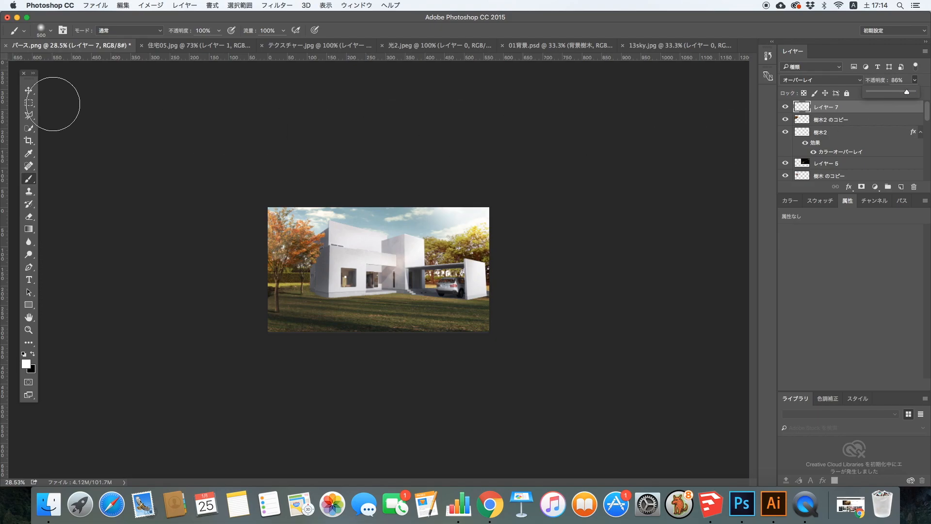
Compare the rendering with and without the painted sunlight and check the opacity of the レイヤー 5 sun flare
{"action": "left_click", "coordinate": [28, 92]}
{"action": "left_click_drag", "start_coordinate": [349, 208], "coordinate": [315, 193]}
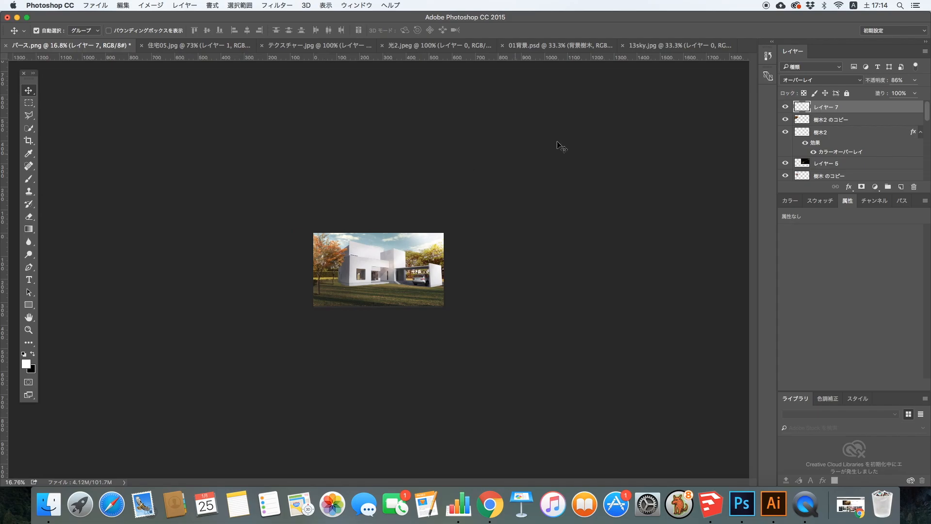
{"action": "left_click", "coordinate": [784, 107]}
{"action": "left_click", "coordinate": [784, 106]}
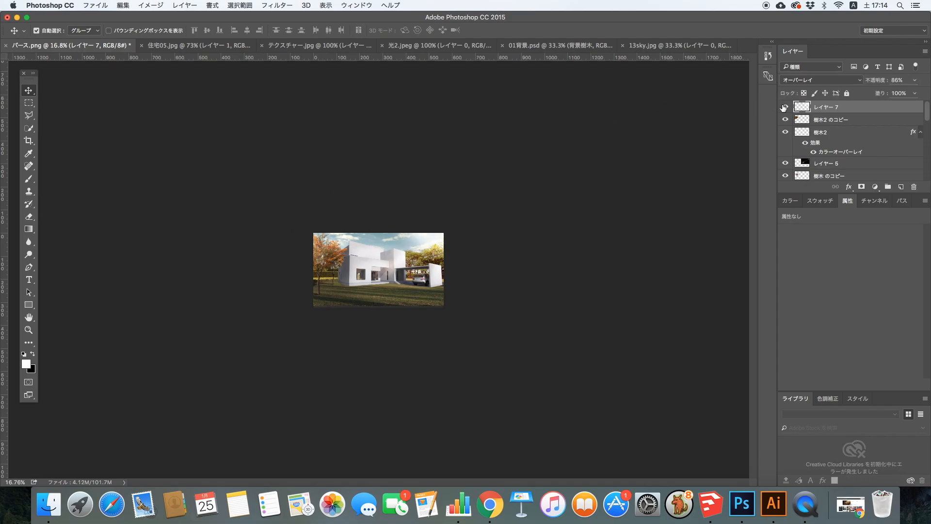
{"action": "left_click", "coordinate": [821, 166]}
{"action": "left_click", "coordinate": [915, 81]}
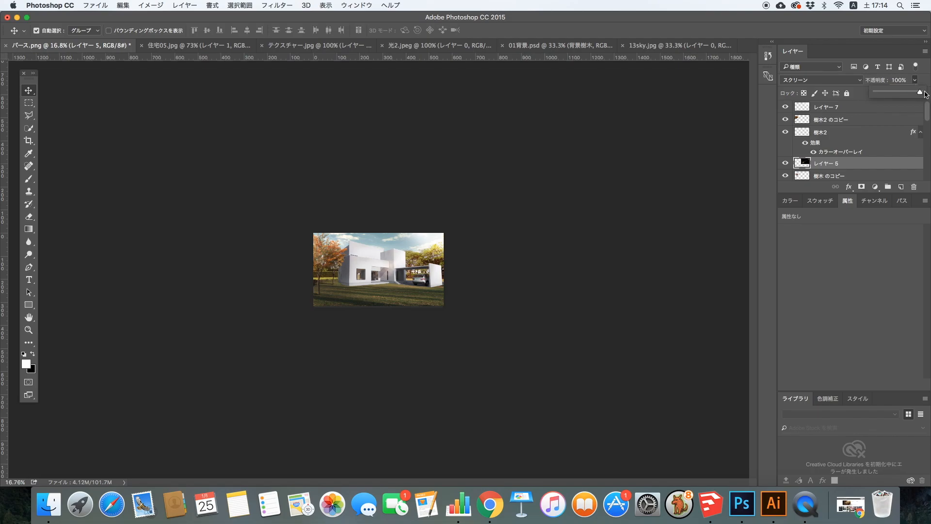
{"action": "left_click_drag", "start_coordinate": [312, 180], "coordinate": [338, 183]}
Darken the base of the house walls on レイヤー 0 using an 80 px Burn tool set to 中間調 and 20% exposure
{"action": "scroll", "coordinate": [834, 151], "scroll_direction": "down", "scroll_amount": 10}
{"action": "scroll", "coordinate": [833, 151], "scroll_direction": "down", "scroll_amount": 5}
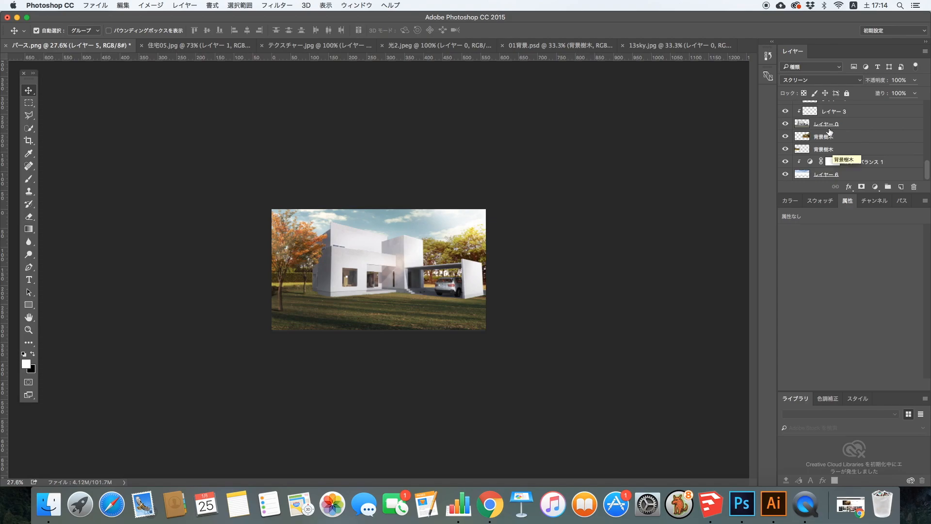
{"action": "left_click", "coordinate": [827, 125]}
{"action": "left_click_drag", "start_coordinate": [28, 254], "coordinate": [53, 261]}
{"action": "key", "text": "bracketleft"}
{"action": "key", "text": "bracketleft"}
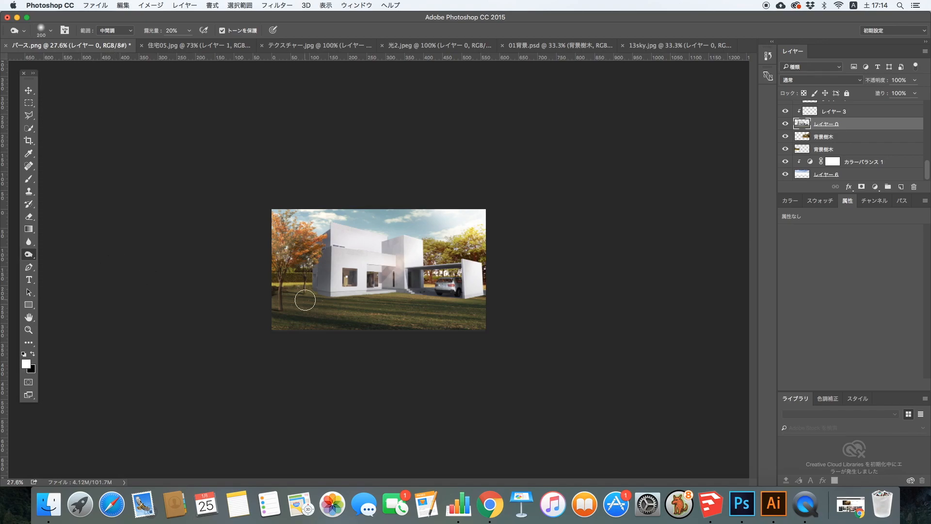
{"action": "left_click_drag", "start_coordinate": [357, 276], "coordinate": [572, 392]}
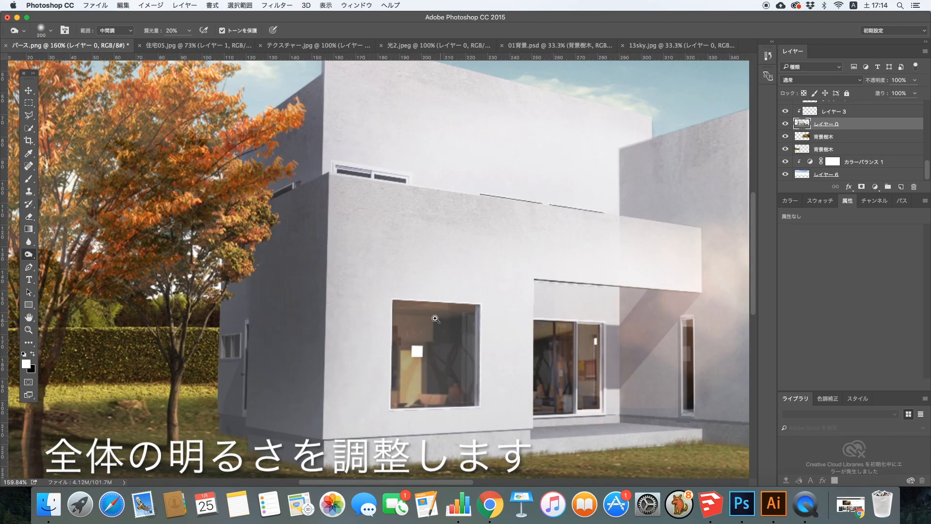
{"action": "left_click_drag", "start_coordinate": [545, 317], "coordinate": [419, 304]}
{"action": "key", "text": "bracketleft"}
{"action": "key", "text": "bracketleft"}
{"action": "key", "text": "bracketleft"}
{"action": "key", "text": "bracketleft"}
{"action": "key", "text": "bracketleft"}
{"action": "key", "text": "bracketleft"}
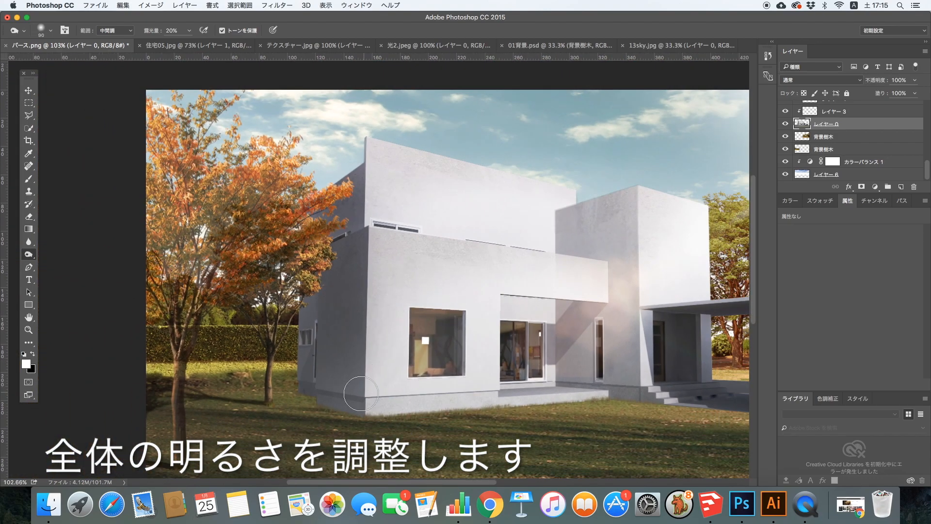
{"action": "mouse_move", "coordinate": [331, 397]}
{"action": "left_mouse_down"}
{"action": "mouse_move", "coordinate": [310, 404]}
{"action": "mouse_move", "coordinate": [621, 397]}
{"action": "mouse_move", "coordinate": [414, 420]}
{"action": "mouse_move", "coordinate": [538, 403]}
{"action": "mouse_move", "coordinate": [288, 396]}
{"action": "left_mouse_up"}
{"action": "left_click_drag", "start_coordinate": [432, 350], "coordinate": [357, 310]}
{"action": "left_click_drag", "start_coordinate": [472, 367], "coordinate": [526, 380]}
{"action": "mouse_move", "coordinate": [432, 328]}
{"action": "left_mouse_down"}
{"action": "mouse_move", "coordinate": [467, 331]}
{"action": "mouse_move", "coordinate": [457, 336]}
{"action": "left_mouse_up"}
{"action": "mouse_move", "coordinate": [640, 342]}
{"action": "left_mouse_down"}
{"action": "mouse_move", "coordinate": [594, 345]}
{"action": "mouse_move", "coordinate": [631, 343]}
{"action": "left_mouse_up"}
{"action": "left_click_drag", "start_coordinate": [508, 355], "coordinate": [474, 349]}
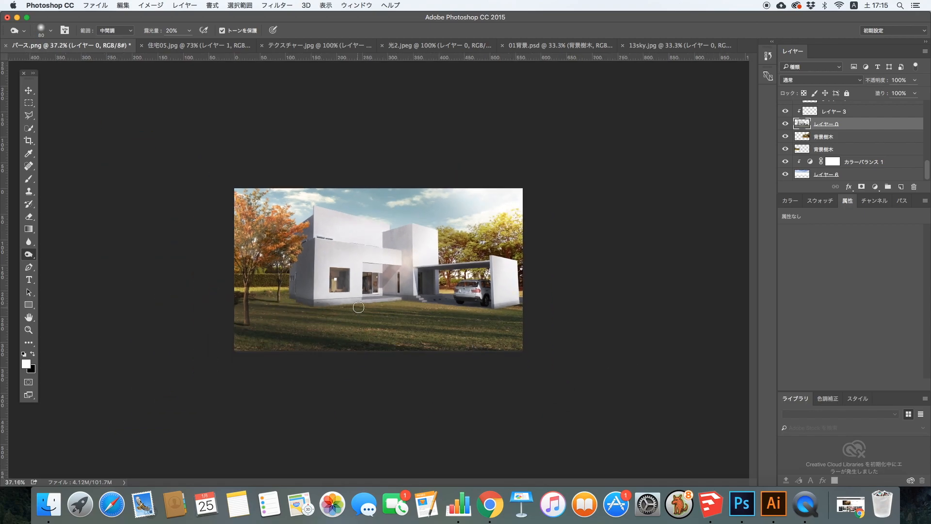
Set up a 20 px grass-shaped brush for the 地面 layer and sample the lawn's green as the paint colour
{"action": "scroll", "coordinate": [832, 137], "scroll_direction": "up", "scroll_amount": 4}
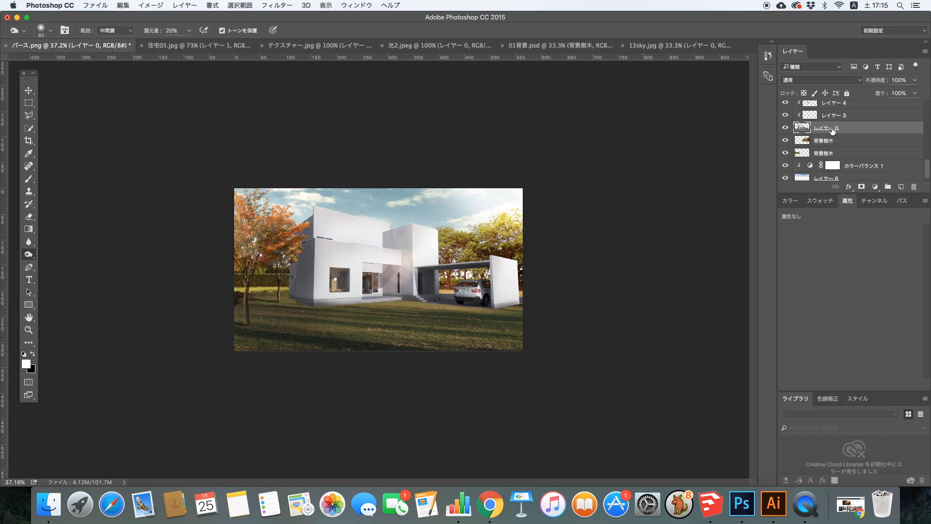
{"action": "left_click", "coordinate": [826, 129]}
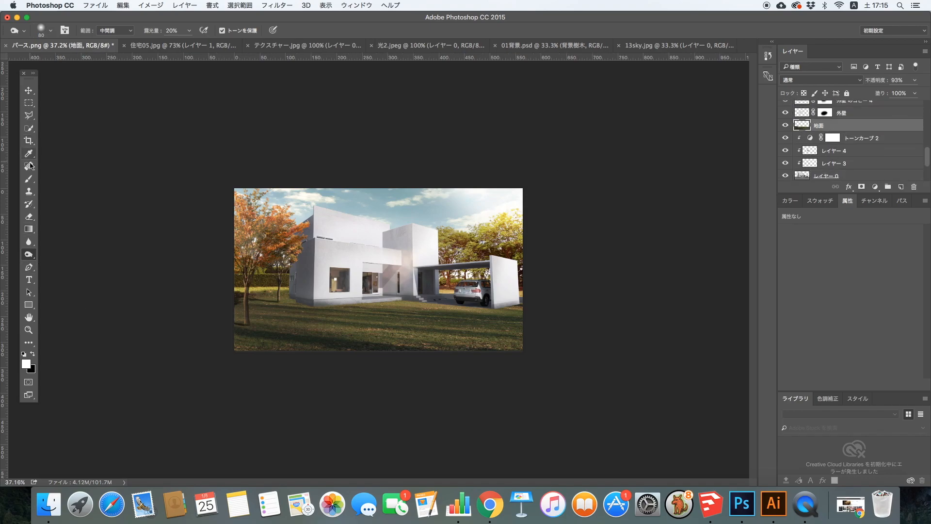
{"action": "left_click_drag", "start_coordinate": [30, 180], "coordinate": [49, 177]}
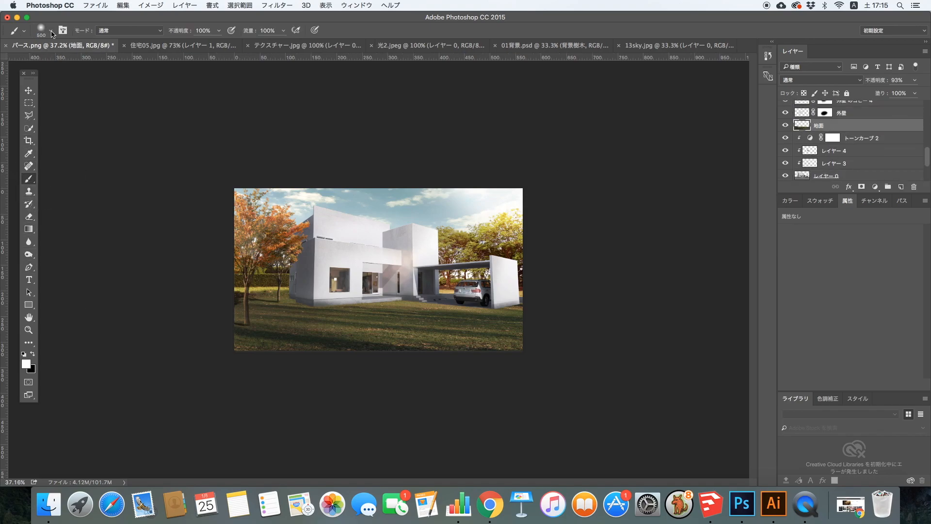
{"action": "left_click", "coordinate": [51, 32]}
{"action": "left_click", "coordinate": [73, 107]}
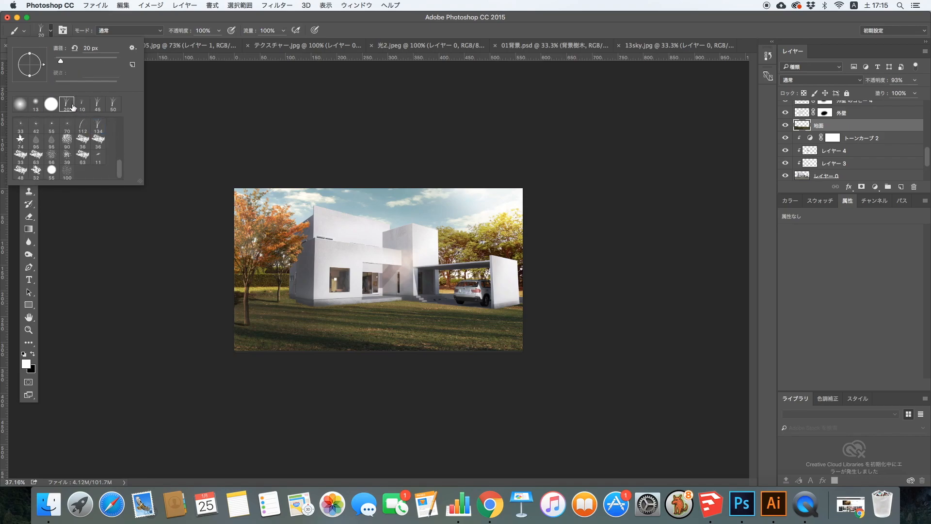
{"action": "left_click", "coordinate": [95, 301]}
{"action": "key", "text": "i"}
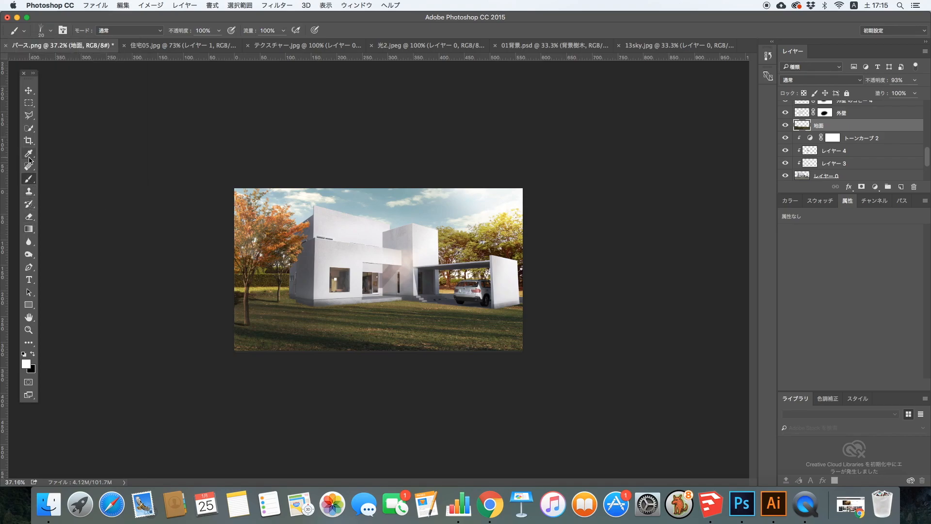
{"action": "left_click", "coordinate": [405, 325]}
{"action": "left_click_drag", "start_coordinate": [519, 303], "coordinate": [649, 368]}
{"action": "left_click_drag", "start_coordinate": [481, 335], "coordinate": [457, 342]}
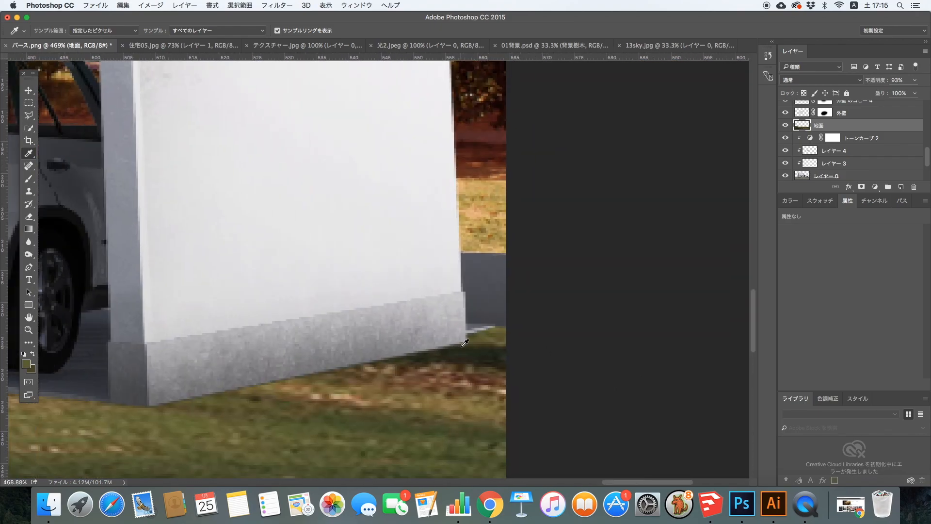
Paint small grass blades along the foot of the carport wall on the 地面 layer using a reduced grass brush
{"action": "key", "text": "b"}
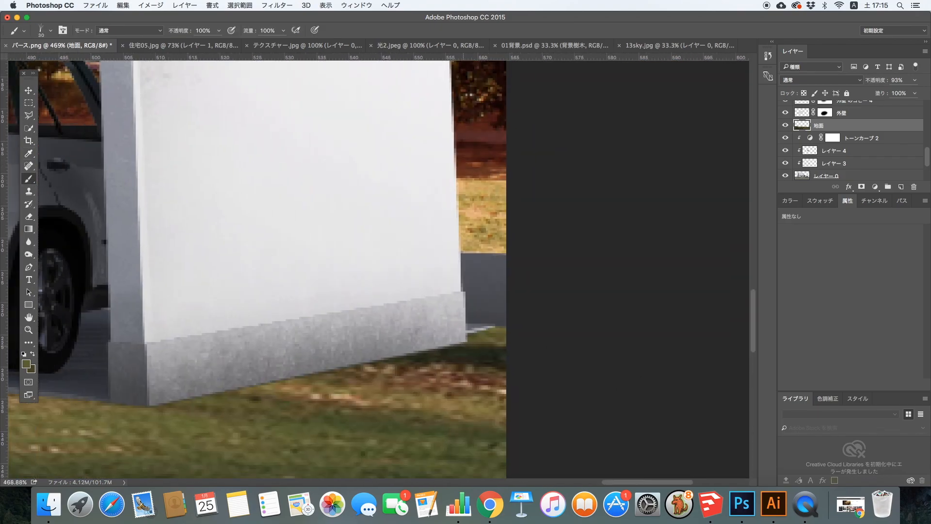
{"action": "left_click", "coordinate": [434, 339]}
{"action": "key", "text": "super+z"}
{"action": "key", "text": "bracketleft"}
{"action": "key", "text": "bracketleft"}
{"action": "key", "text": "bracketleft"}
{"action": "key", "text": "bracketleft"}
{"action": "key", "text": "bracketleft"}
{"action": "key", "text": "bracketleft"}
{"action": "key", "text": "bracketleft"}
{"action": "key", "text": "bracketleft"}
{"action": "mouse_move", "coordinate": [461, 348]}
{"action": "left_mouse_down"}
{"action": "mouse_move", "coordinate": [187, 396]}
{"action": "mouse_move", "coordinate": [110, 399]}
{"action": "left_mouse_up"}
{"action": "left_click", "coordinate": [110, 402]}
{"action": "left_click", "coordinate": [172, 391]}
{"action": "key", "text": "super+space"}
{"action": "left_click_drag", "start_coordinate": [329, 338], "coordinate": [196, 288]}
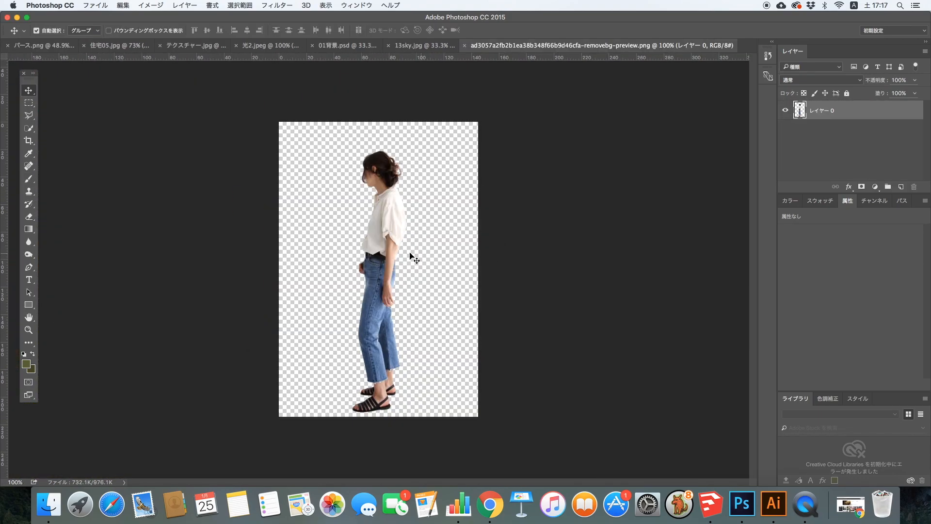
Copy the cut-out woman into パース.png and scale her to about 40% in front of the house entrance
{"action": "left_click_drag", "start_coordinate": [409, 256], "coordinate": [62, 45]}
{"action": "left_click_drag", "start_coordinate": [457, 307], "coordinate": [439, 291]}
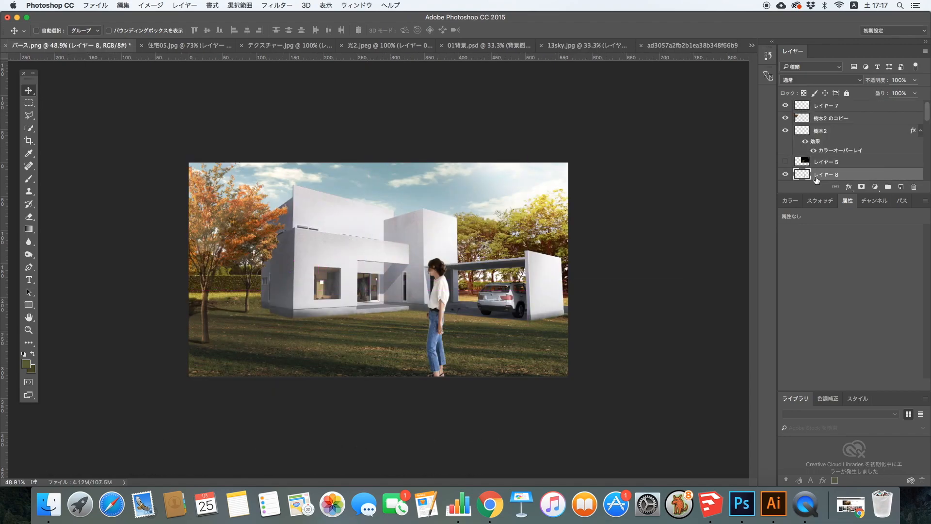
{"action": "key", "text": "super+t"}
{"action": "left_click_drag", "start_coordinate": [449, 387], "coordinate": [434, 310]}
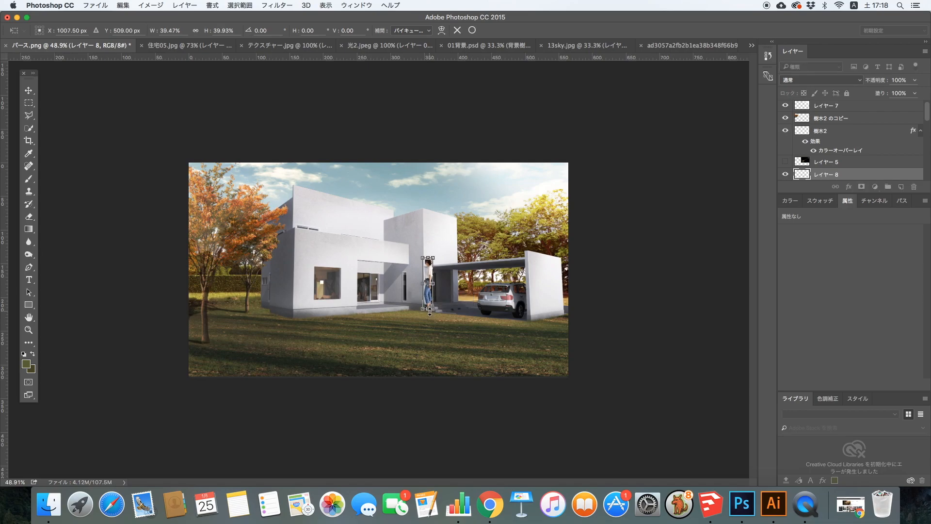
{"action": "key", "text": "Return"}
Position the woman on the lawn's edge by the entrance steps and scale her down to about 91% width and 90% height
{"action": "left_click_drag", "start_coordinate": [502, 296], "coordinate": [547, 296]}
{"action": "left_click_drag", "start_coordinate": [310, 241], "coordinate": [351, 266]}
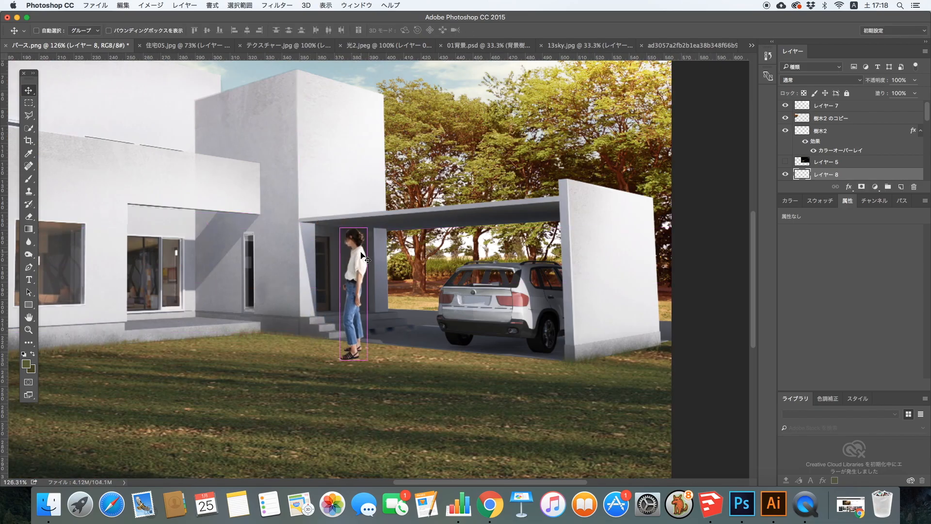
{"action": "key", "text": "super+t"}
{"action": "left_click_drag", "start_coordinate": [367, 228], "coordinate": [367, 242]}
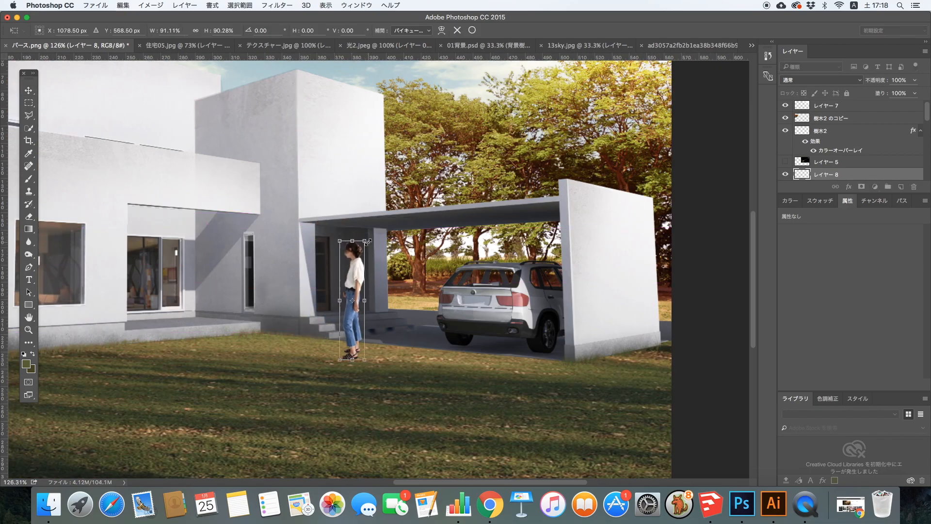
{"action": "key", "text": "Return"}
{"action": "scroll", "coordinate": [369, 247], "scroll_direction": "down", "scroll_amount": 5}
{"action": "scroll", "coordinate": [862, 152], "scroll_direction": "down", "scroll_amount": 2}
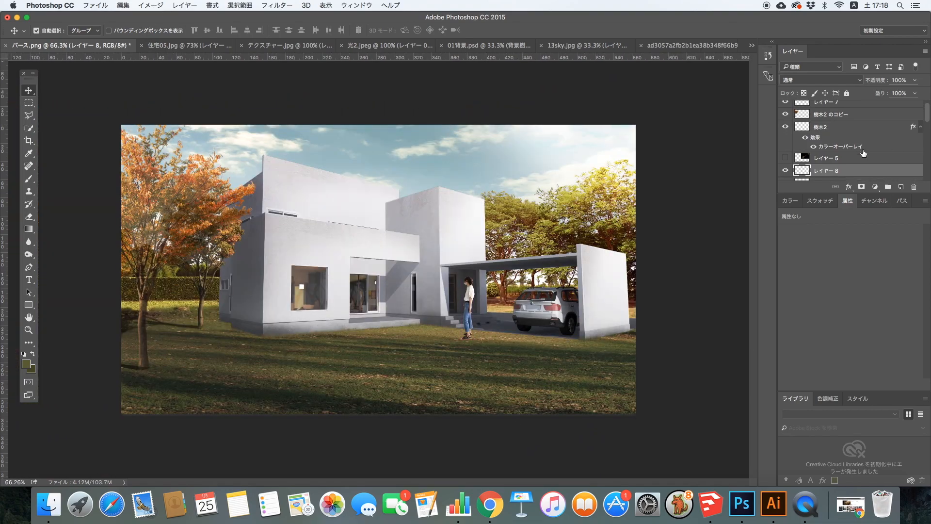
Select the woman's pixels and mute her colours with a masked 自然な彩度 adjustment layer set to 自然な彩度 -35 and 彩度 -11
{"action": "right_click", "coordinate": [806, 159]}
{"action": "left_click", "coordinate": [819, 182]}
{"action": "left_click", "coordinate": [875, 189]}
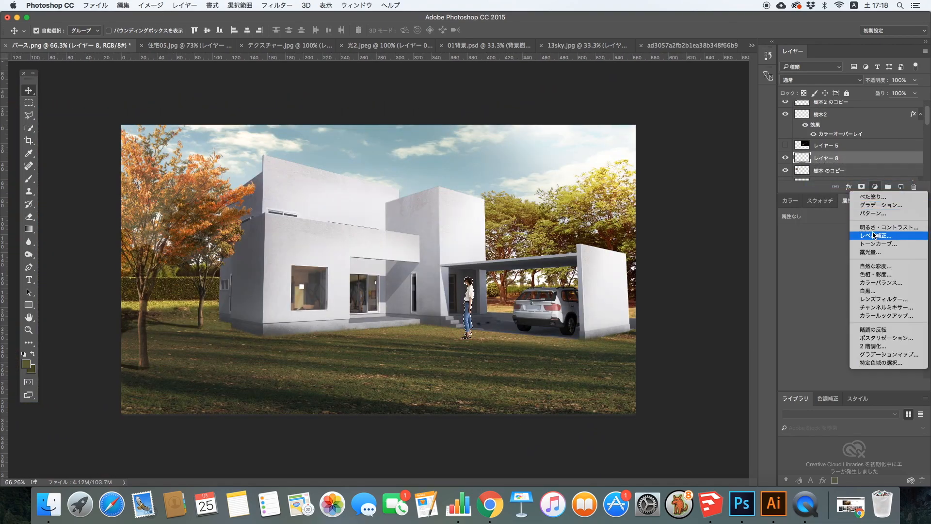
{"action": "left_click", "coordinate": [875, 265]}
{"action": "left_click_drag", "start_coordinate": [850, 241], "coordinate": [827, 246]}
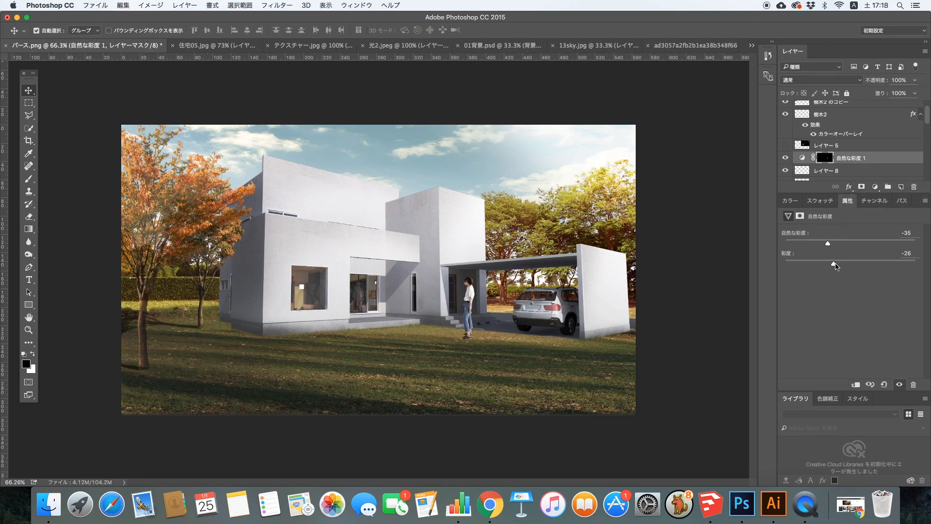
{"action": "left_click_drag", "start_coordinate": [566, 252], "coordinate": [546, 252]}
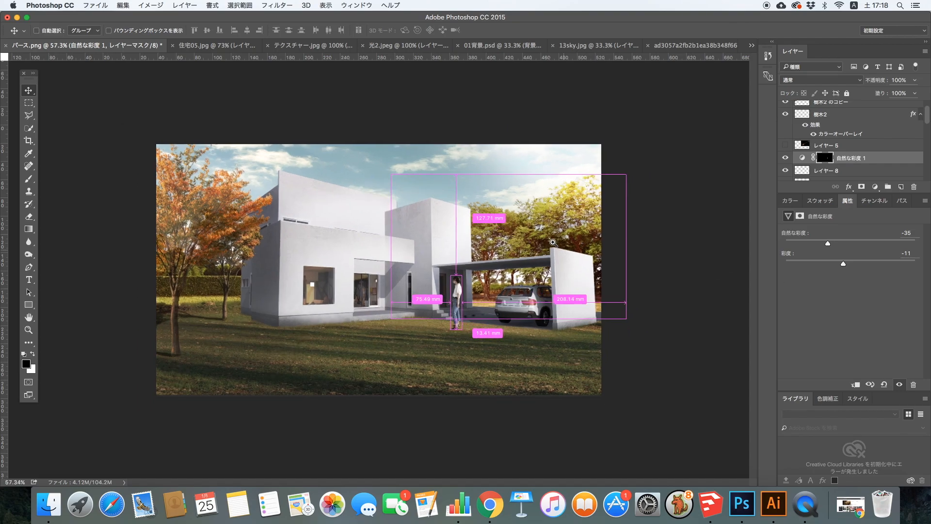
Duplicate the woman's layer, レイヤー 8
{"action": "left_click", "coordinate": [836, 148]}
{"action": "left_click", "coordinate": [829, 171]}
{"action": "right_click", "coordinate": [829, 173]}
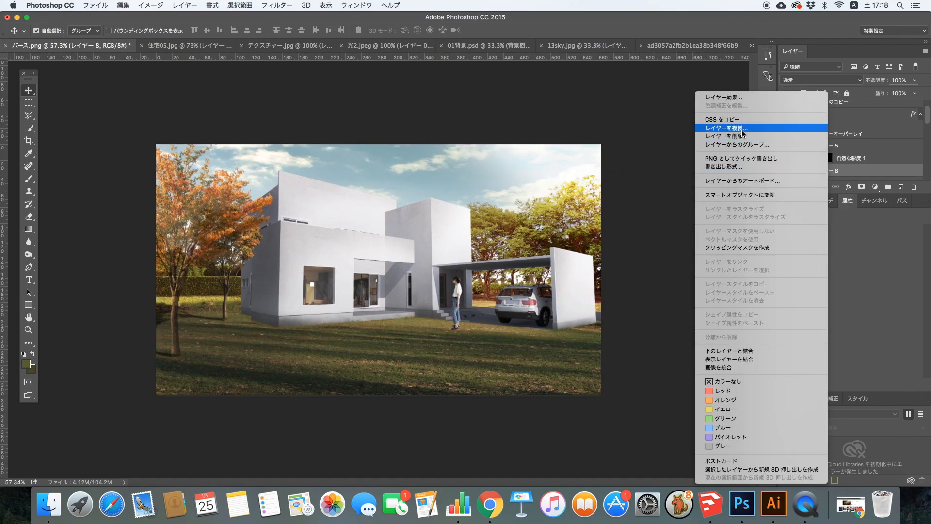
{"action": "left_click", "coordinate": [727, 125]}
{"action": "left_click", "coordinate": [557, 208]}
Apply a black カラーオーバーレイ effect to the original レイヤー 8 beneath the copy
{"action": "scroll", "coordinate": [797, 169], "scroll_direction": "down", "scroll_amount": 1}
{"action": "right_click", "coordinate": [835, 176]}
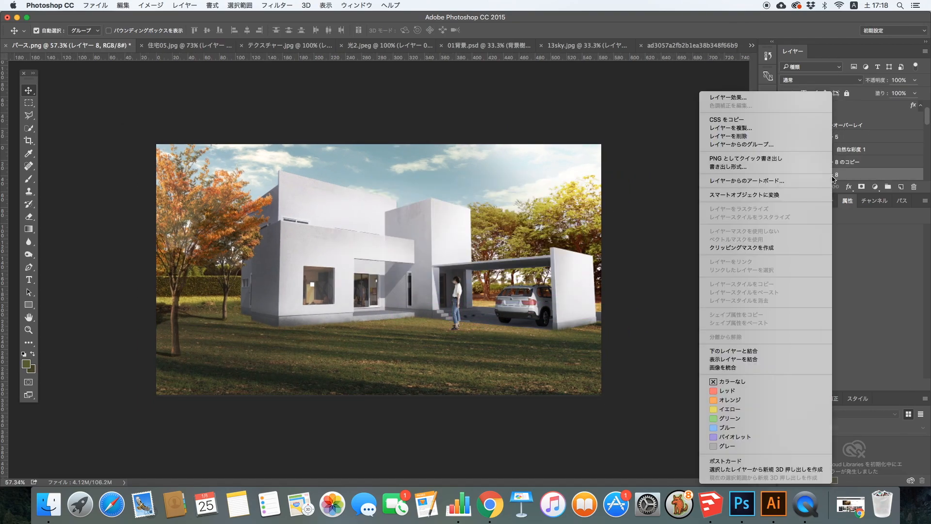
{"action": "left_click", "coordinate": [740, 99]}
{"action": "left_click", "coordinate": [305, 234]}
{"action": "left_click", "coordinate": [649, 121]}
Transform the black silhouette on レイヤー 8 into a flat shadow stretching across the lawn from the woman's feet towards the house
{"action": "key", "text": "super+t"}
{"action": "key", "text": "super+space"}
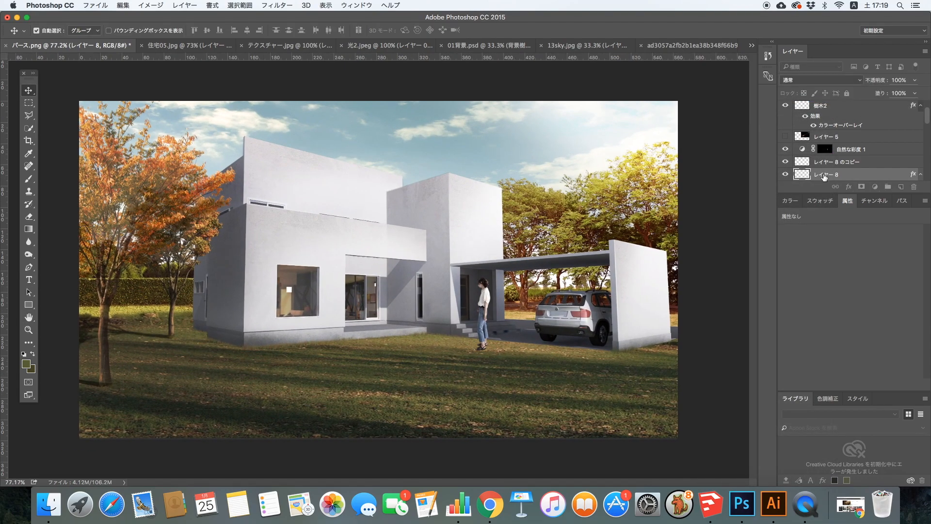
{"action": "key", "text": "super+t"}
{"action": "left_click_drag", "start_coordinate": [460, 280], "coordinate": [446, 343]}
{"action": "key", "text": "super+space"}
{"action": "left_click_drag", "start_coordinate": [448, 309], "coordinate": [482, 413]}
{"action": "left_click_drag", "start_coordinate": [359, 399], "coordinate": [361, 388]}
{"action": "left_click_drag", "start_coordinate": [561, 374], "coordinate": [563, 390]}
{"action": "left_click_drag", "start_coordinate": [364, 378], "coordinate": [373, 412]}
{"action": "left_click_drag", "start_coordinate": [542, 386], "coordinate": [542, 399]}
{"action": "left_click_drag", "start_coordinate": [376, 411], "coordinate": [376, 403]}
{"action": "mouse_move", "coordinate": [535, 394]}
{"action": "left_mouse_down"}
{"action": "mouse_move", "coordinate": [522, 395]}
{"action": "mouse_move", "coordinate": [534, 412]}
{"action": "left_mouse_up"}
{"action": "left_click_drag", "start_coordinate": [369, 411], "coordinate": [375, 406]}
{"action": "key", "text": "Return"}
{"action": "left_click_drag", "start_coordinate": [512, 399], "coordinate": [520, 399]}
Reduce the opacity of the woman's shadow on レイヤー 8 to 34%
{"action": "left_click", "coordinate": [920, 174]}
{"action": "left_click", "coordinate": [914, 80]}
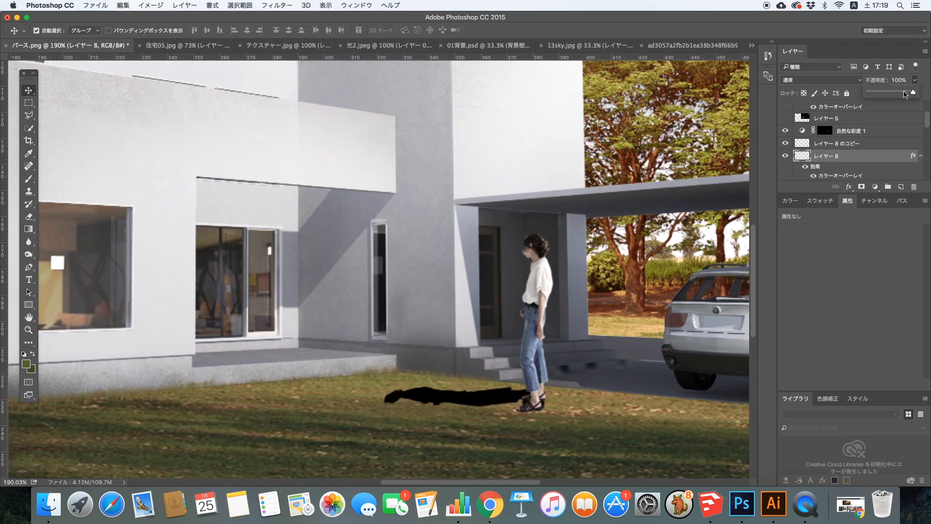
{"action": "left_click_drag", "start_coordinate": [905, 94], "coordinate": [886, 94]}
{"action": "mouse_move", "coordinate": [526, 339]}
{"action": "left_mouse_down"}
{"action": "mouse_move", "coordinate": [453, 336]}
{"action": "mouse_move", "coordinate": [565, 363]}
{"action": "mouse_move", "coordinate": [523, 329]}
{"action": "mouse_move", "coordinate": [550, 376]}
{"action": "mouse_move", "coordinate": [447, 358]}
{"action": "left_mouse_up"}
{"action": "left_click", "coordinate": [28, 216]}
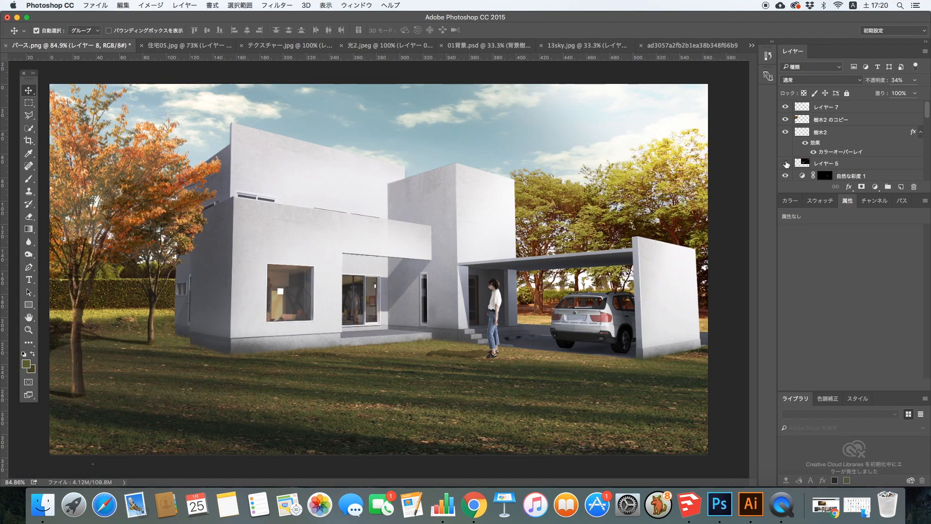
Turn the レイヤー 5 sun flare back on and select its layer
{"action": "left_click", "coordinate": [786, 163]}
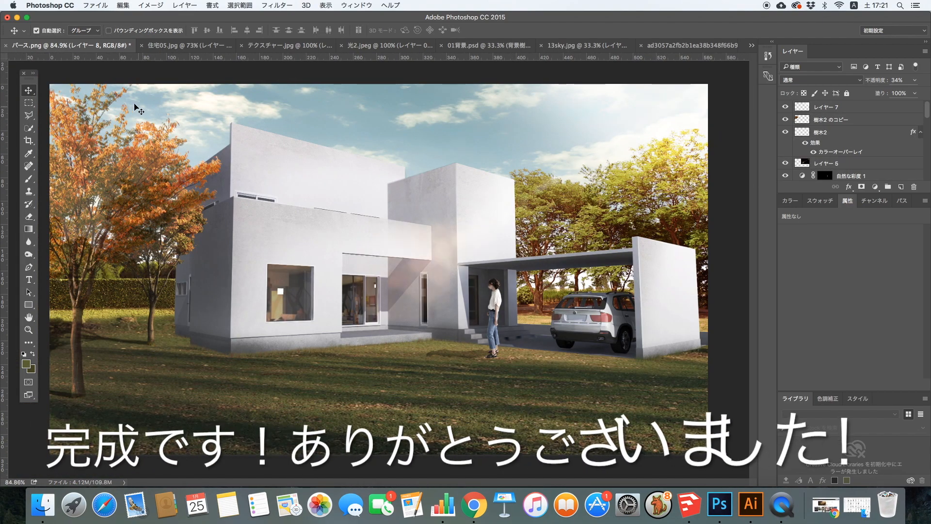
{"action": "left_click_drag", "start_coordinate": [408, 355], "coordinate": [356, 457]}
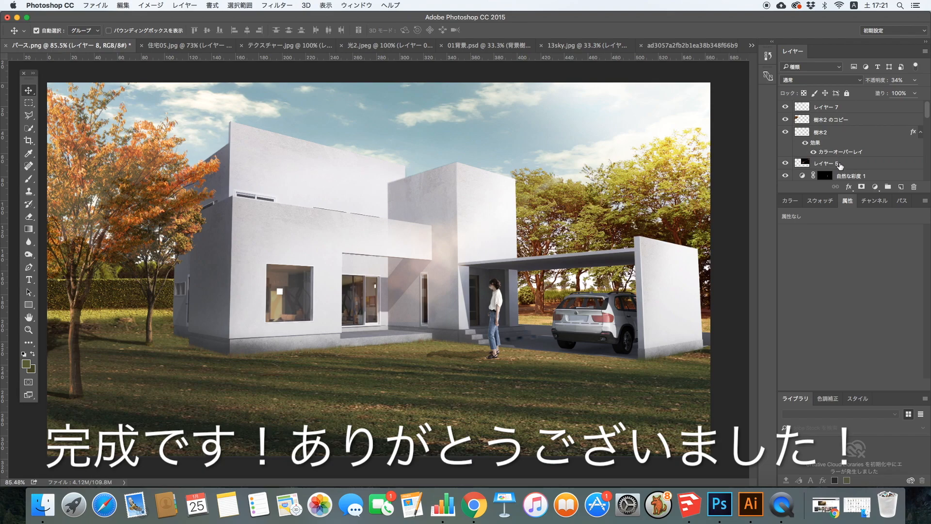
{"action": "left_click", "coordinate": [841, 165]}
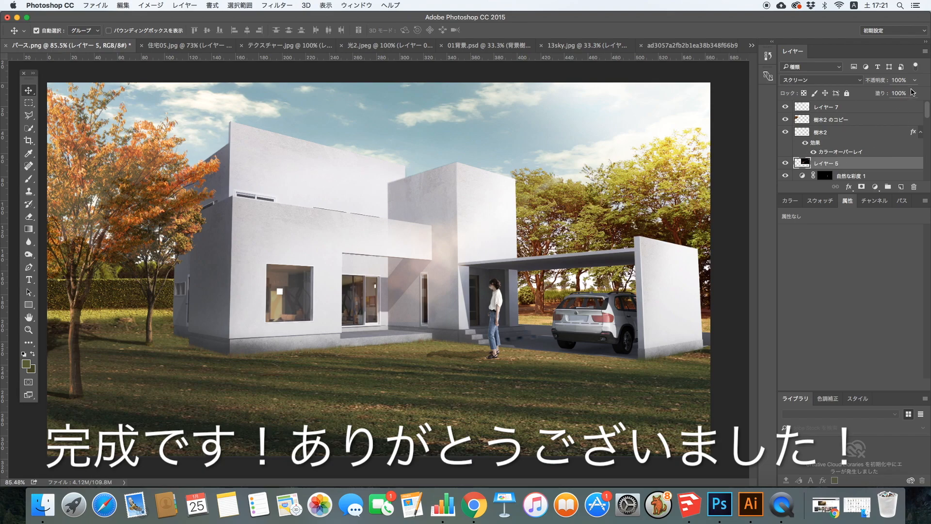